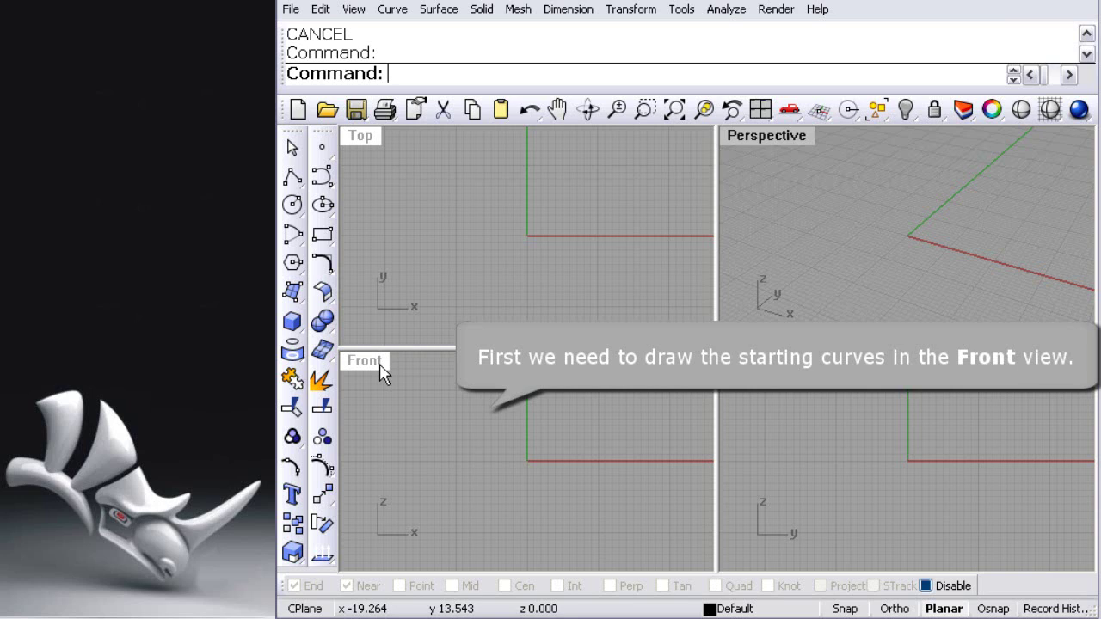
# Maximize and pan the Front view, then start an Interpolate Points curve.
pyautogui.doubleClick(379, 364)
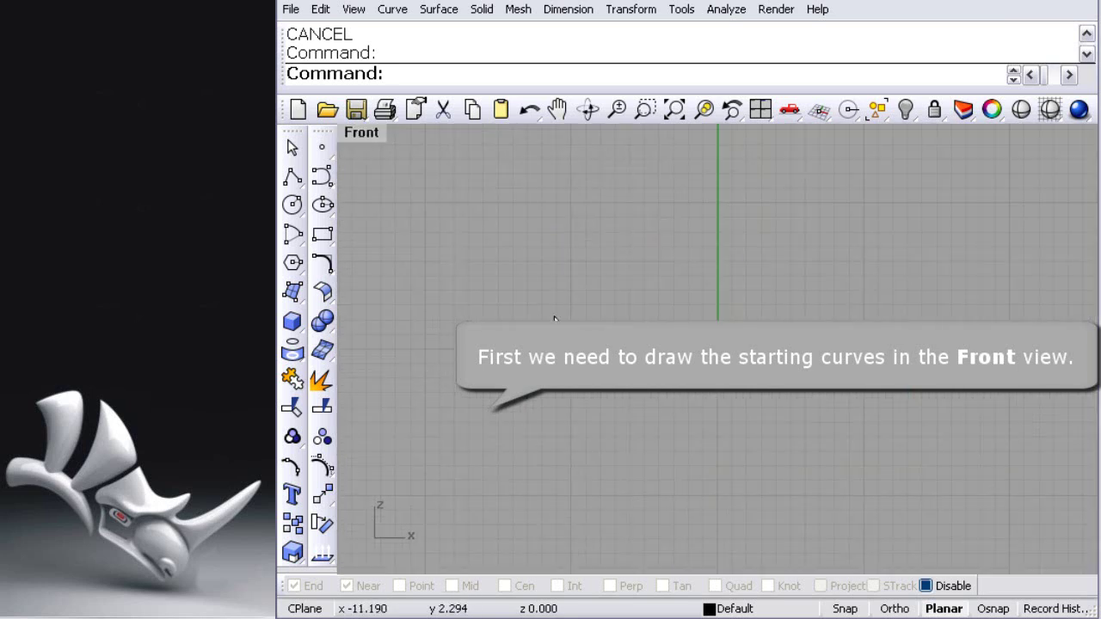
pyautogui.moveTo(631, 278); pyautogui.dragTo(607, 419, button='right')
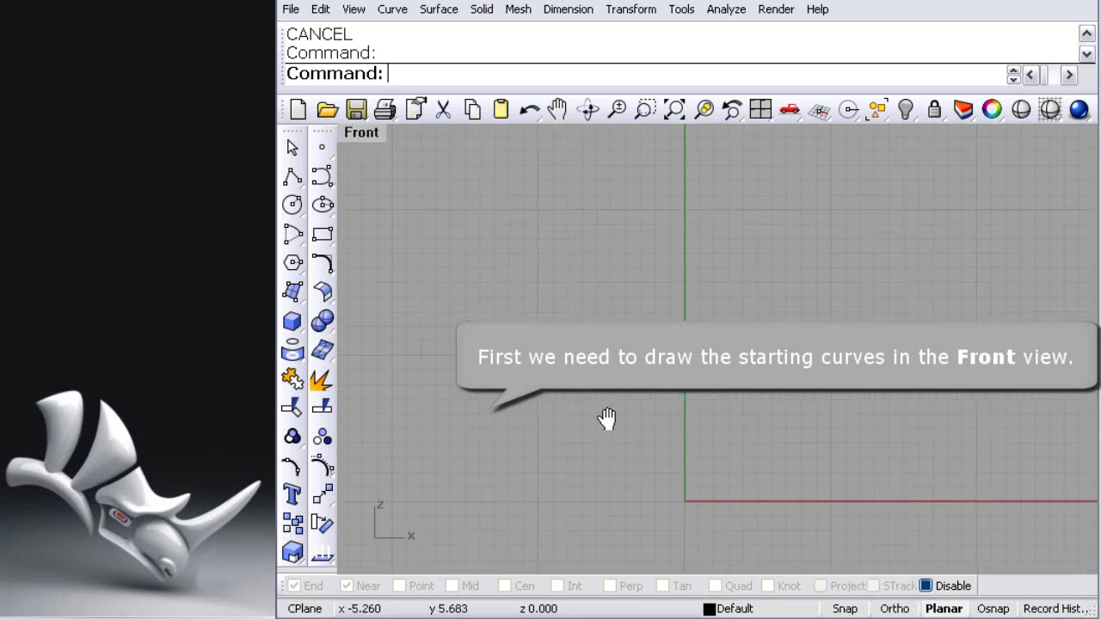
pyautogui.click(322, 177)
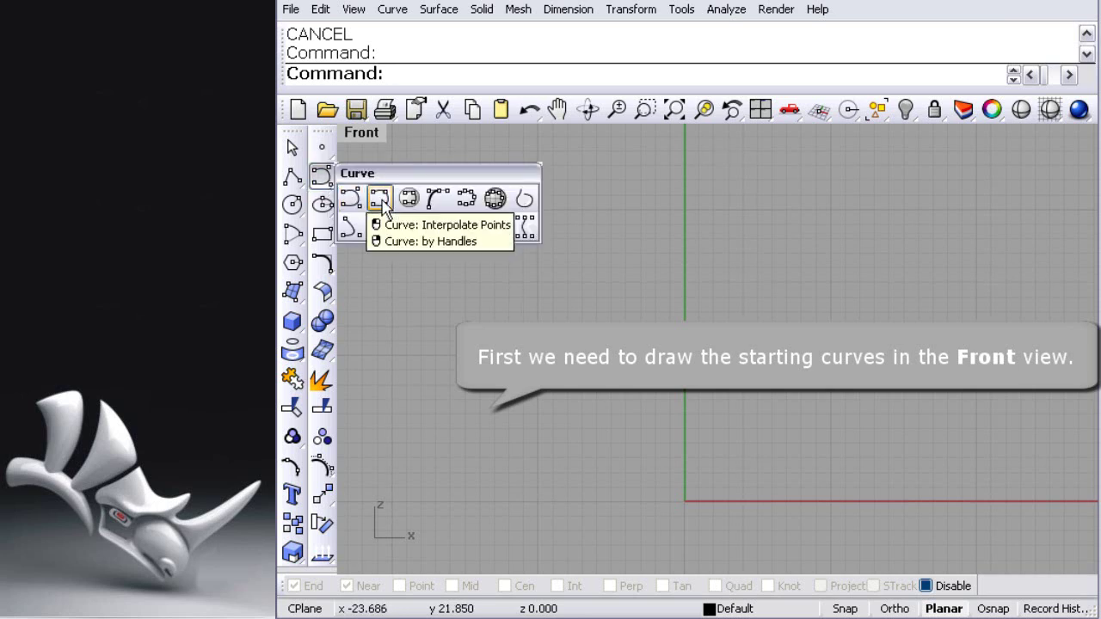
pyautogui.click(379, 200)
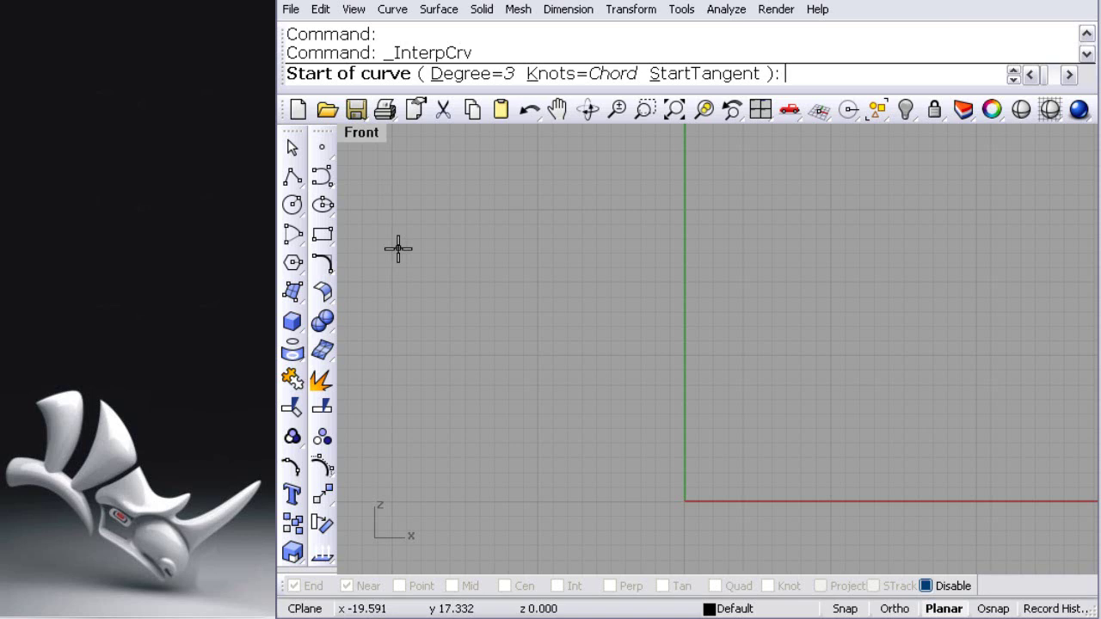
# Draw the gently rising upper half curve ending on the green axis.
pyautogui.click(391, 373)
pyautogui.click(480, 358)
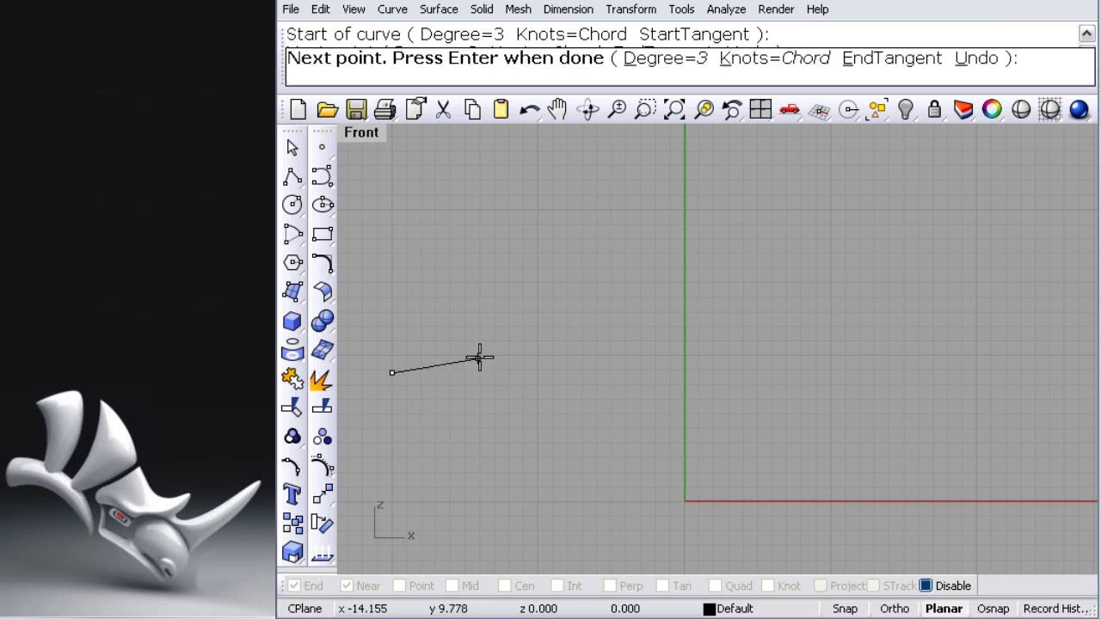
pyautogui.click(583, 347)
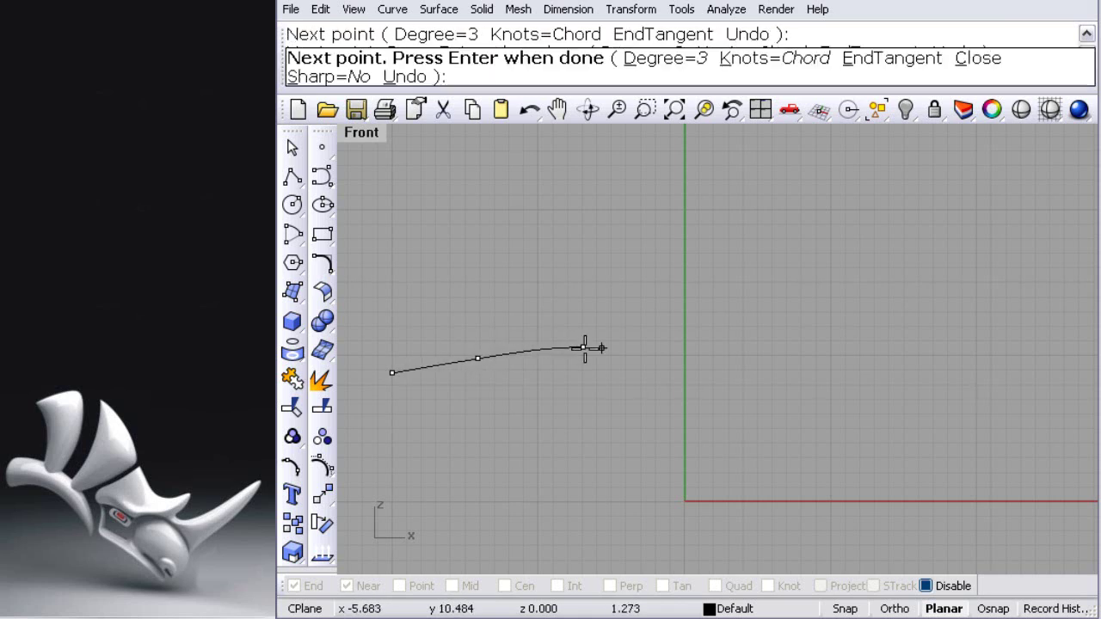
pyautogui.click(681, 341)
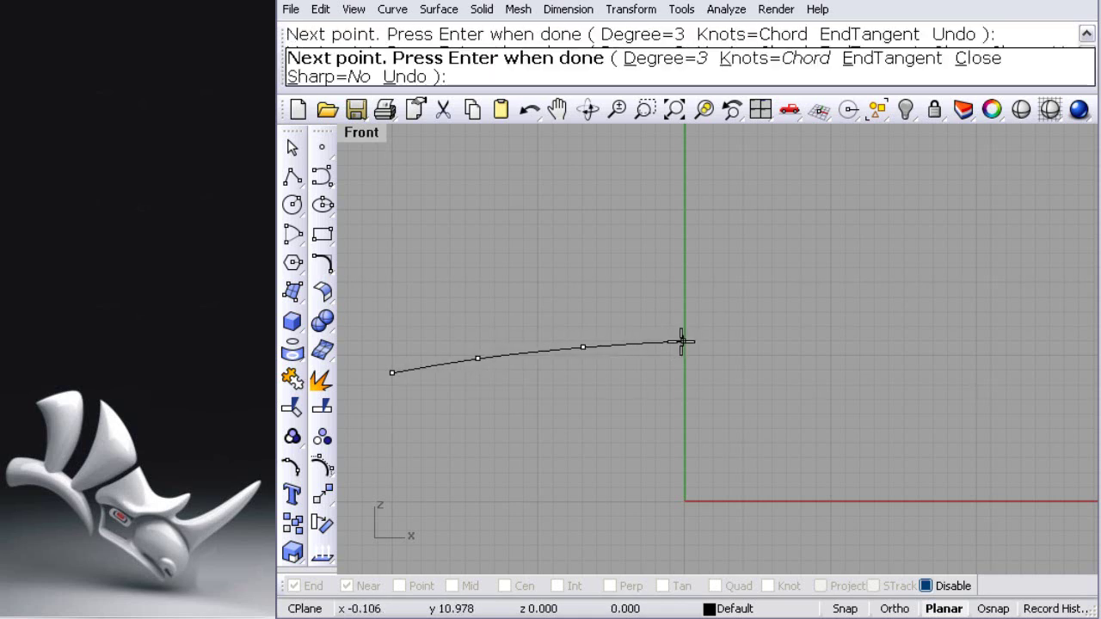
pyautogui.press('Return')
pyautogui.press('Return')
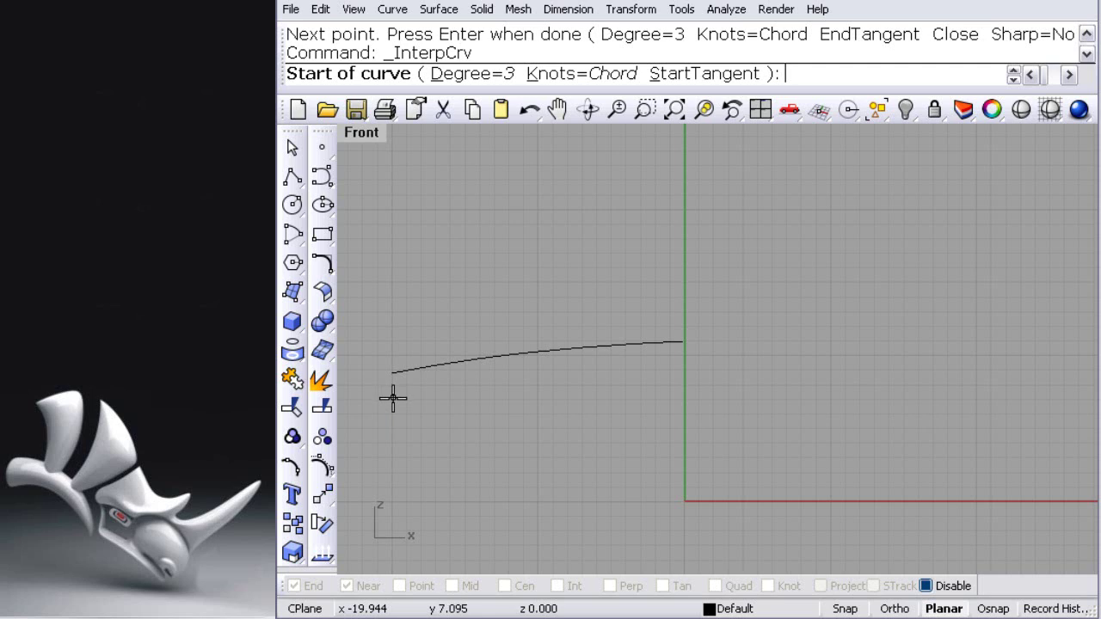
# Draw the lower half curve dipping downward and ending on the green axis.
pyautogui.click(394, 397)
pyautogui.click(437, 399)
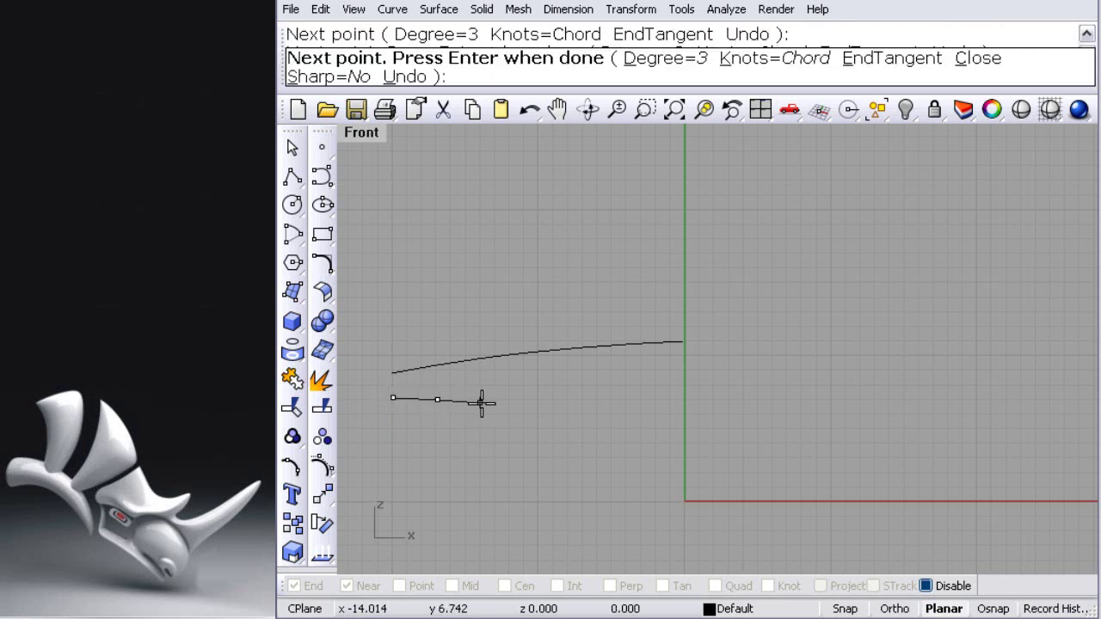
pyautogui.click(479, 402)
pyautogui.click(513, 413)
pyautogui.click(542, 439)
pyautogui.click(565, 460)
pyautogui.click(606, 471)
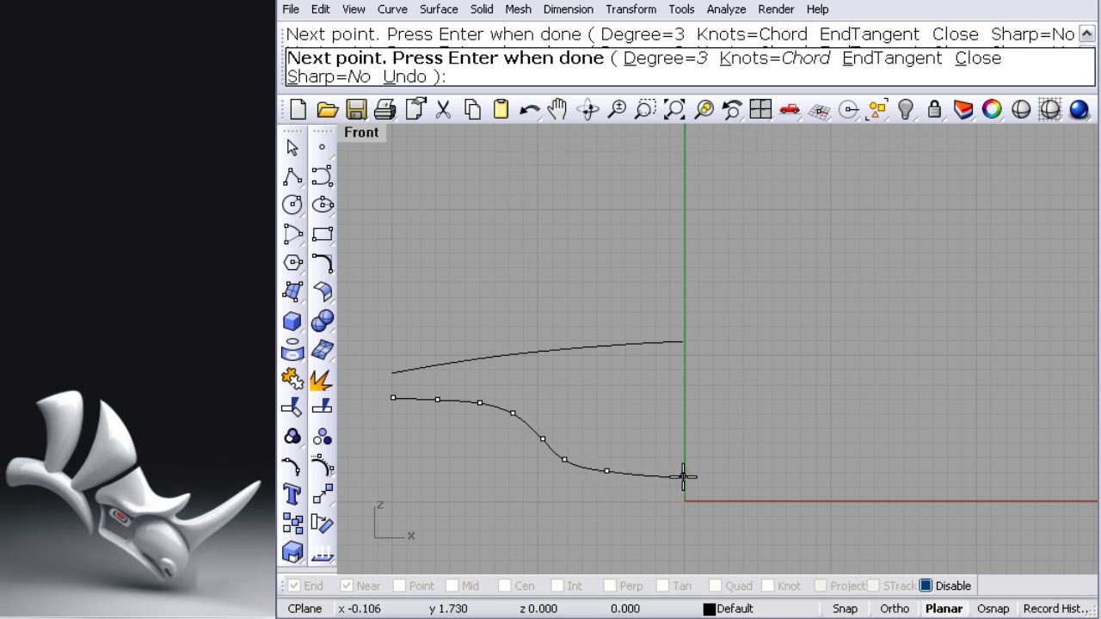
pyautogui.click(683, 475)
pyautogui.press('Return')
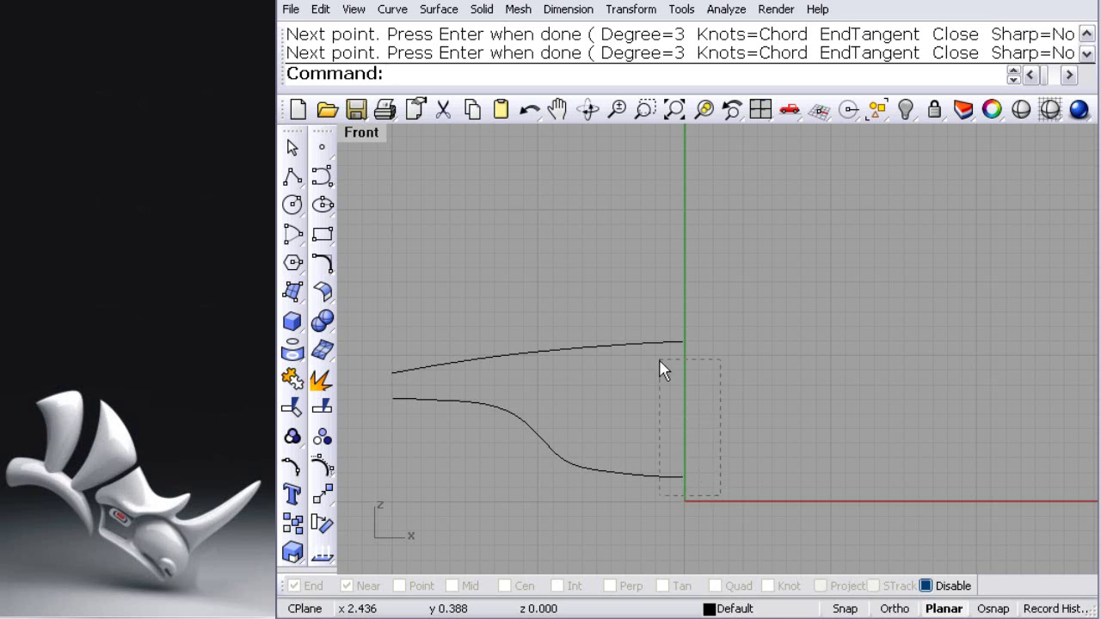
# Mirror copies of both half curves across the green vertical axis with grid snap on.
pyautogui.moveTo(660, 361); pyautogui.dragTo(645, 310)
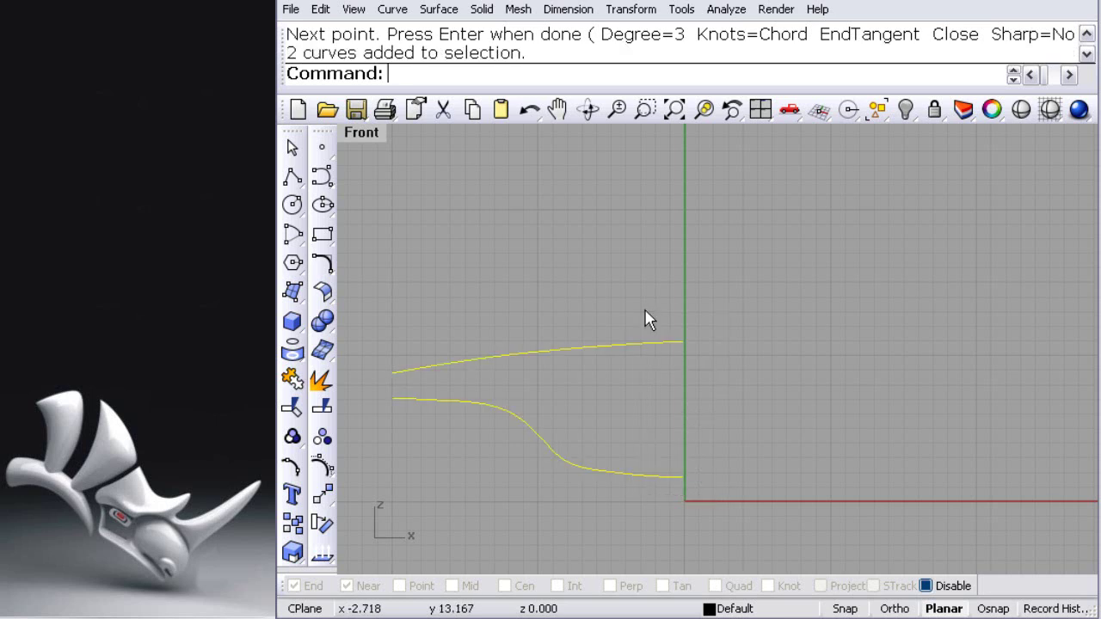
pyautogui.click(325, 499)
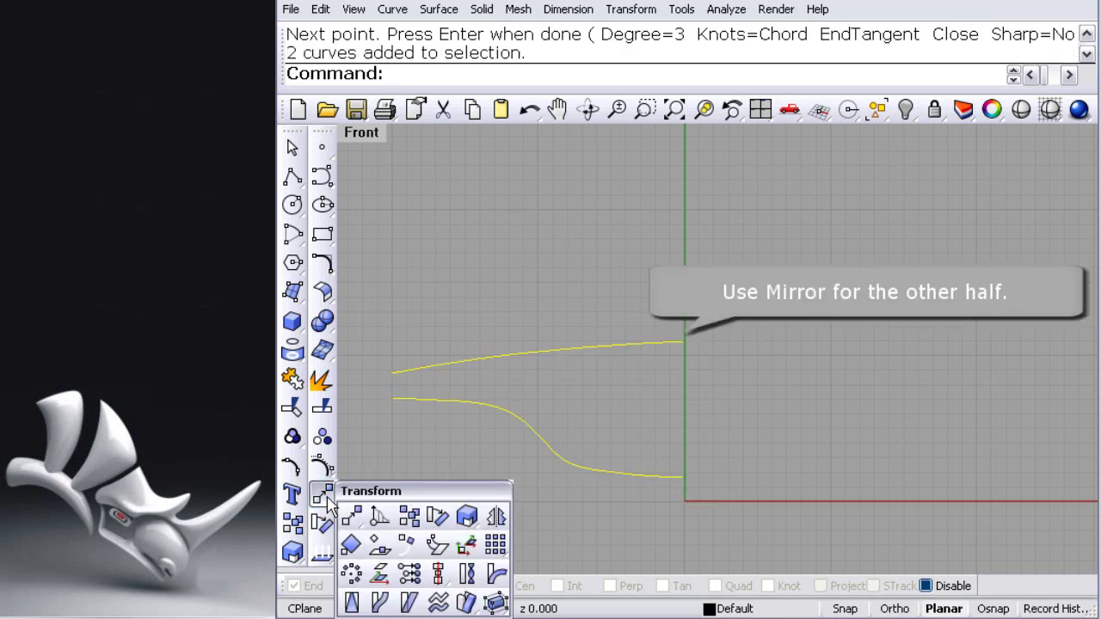
pyautogui.click(498, 516)
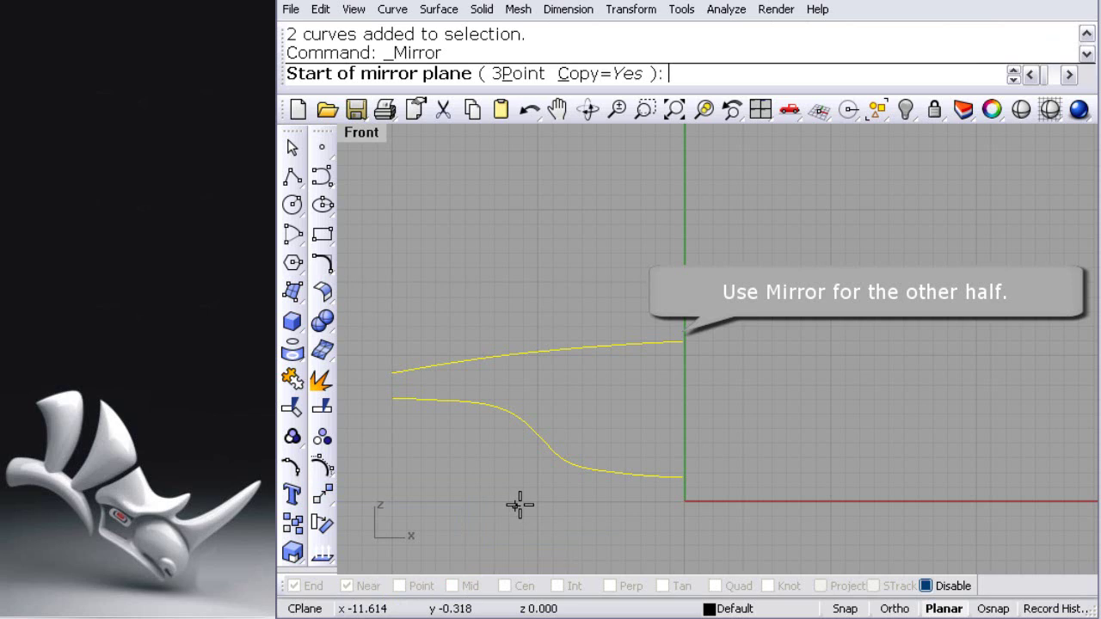
pyautogui.click(846, 609)
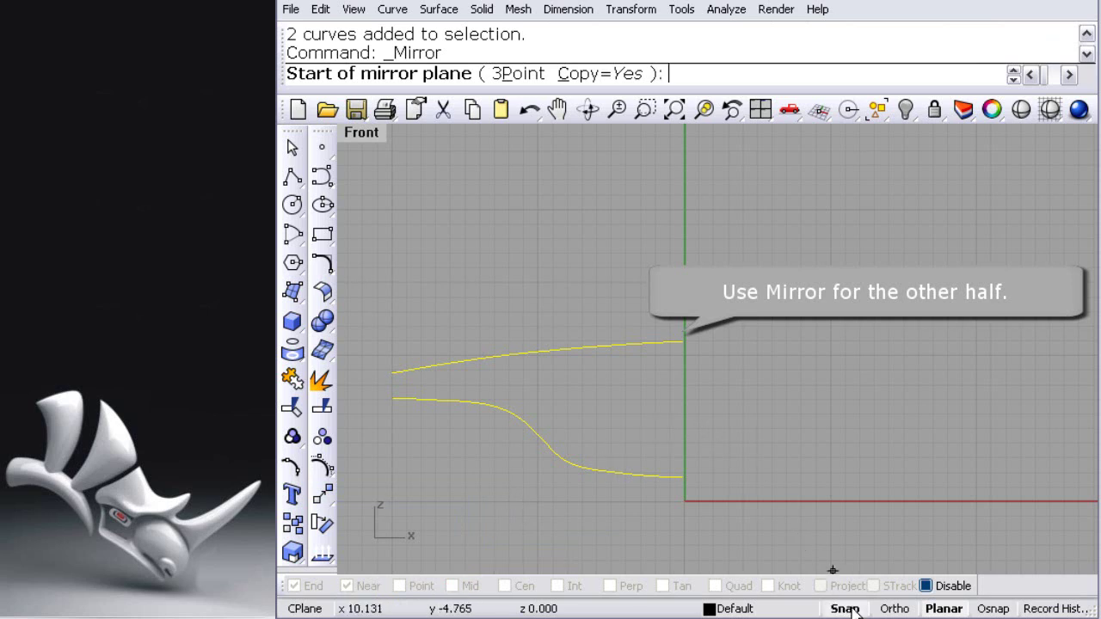
pyautogui.click(693, 387)
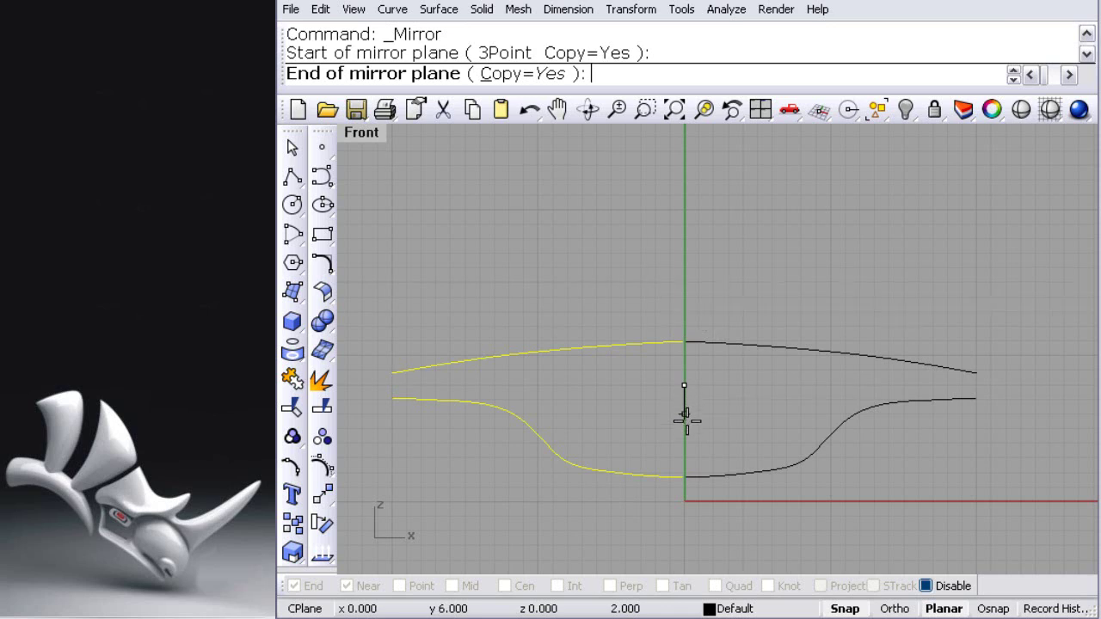
pyautogui.click(687, 421)
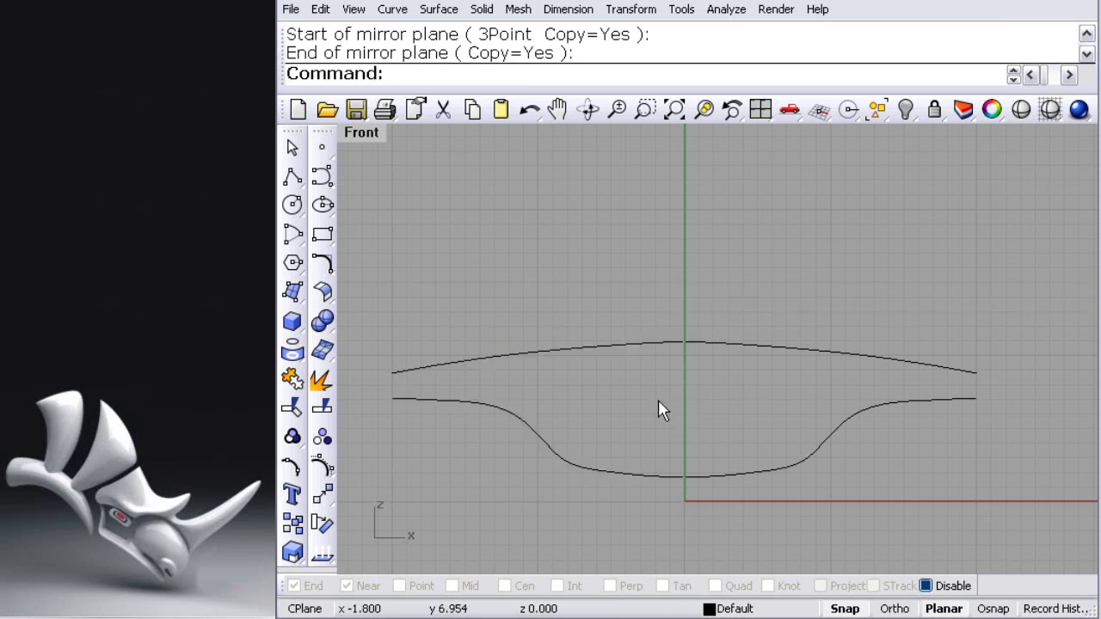
# Match the upper curve halves with tangency and join them at the axis.
pyautogui.click(333, 268)
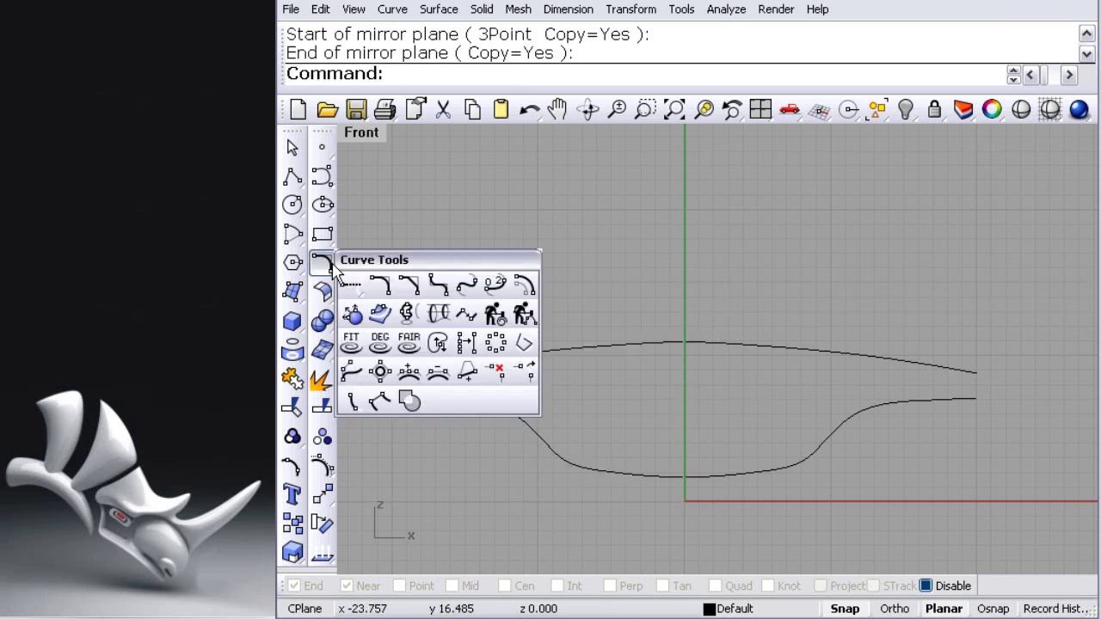
pyautogui.moveTo(350, 262); pyautogui.dragTo(373, 164)
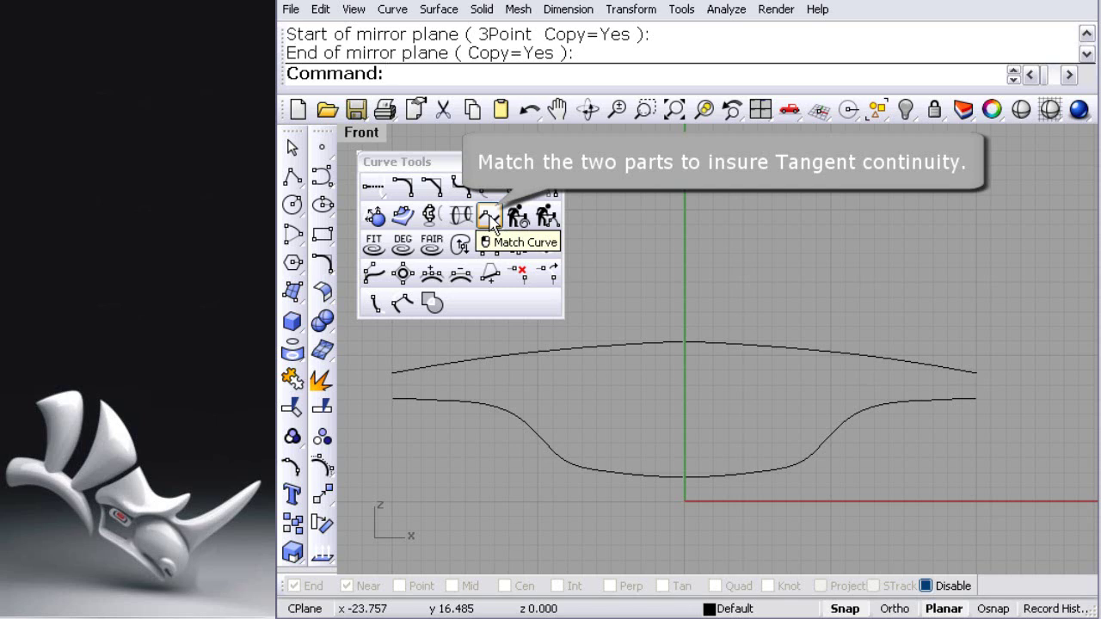
pyautogui.click(489, 216)
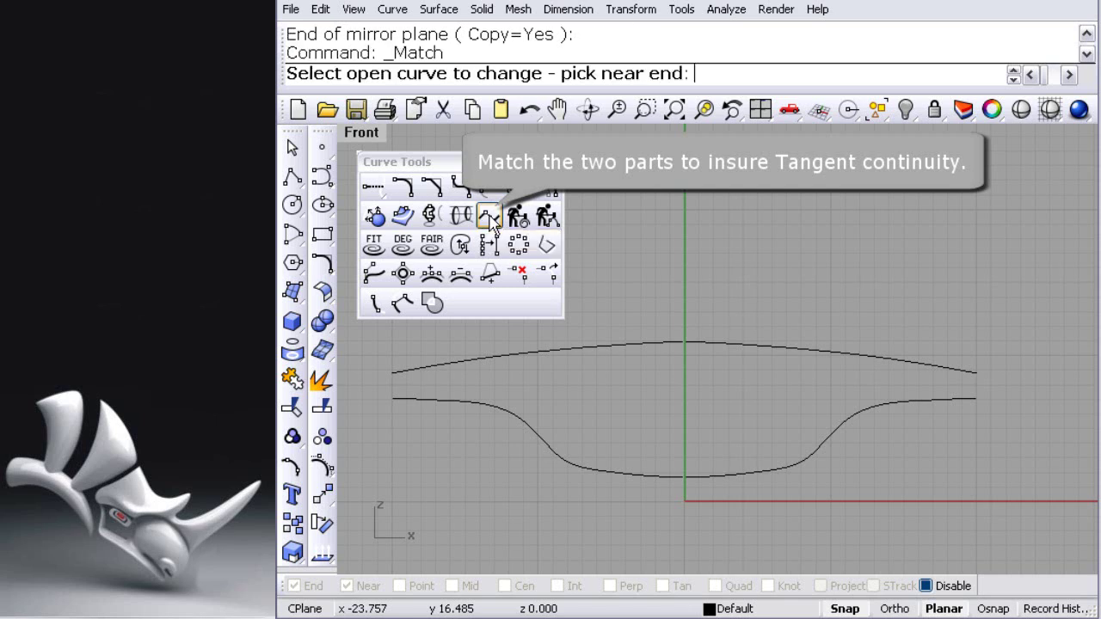
pyautogui.click(669, 343)
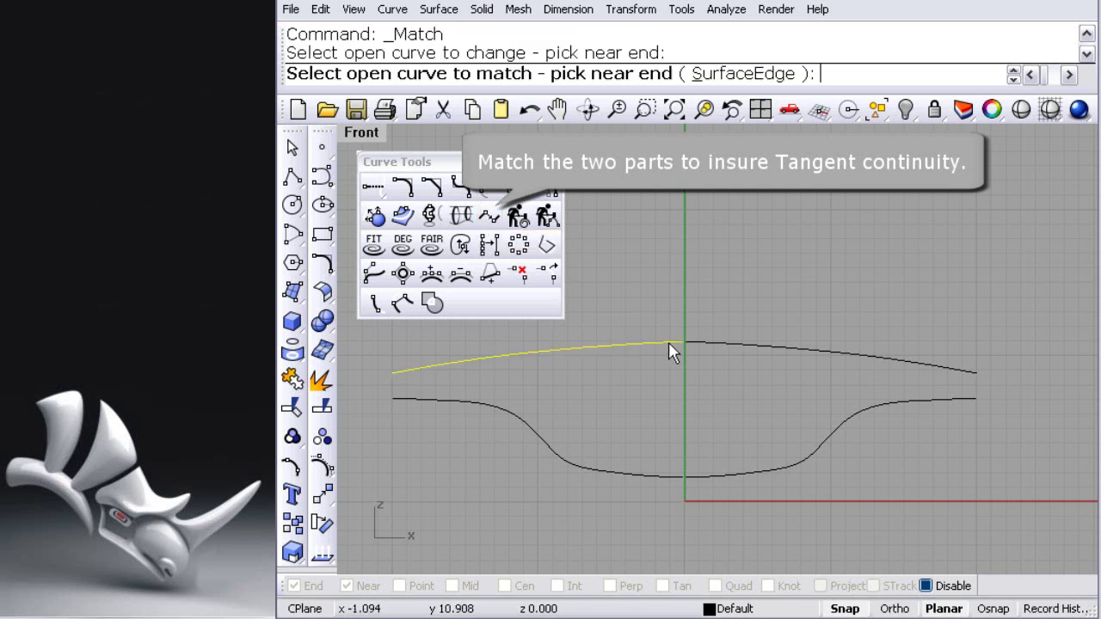
pyautogui.click(710, 345)
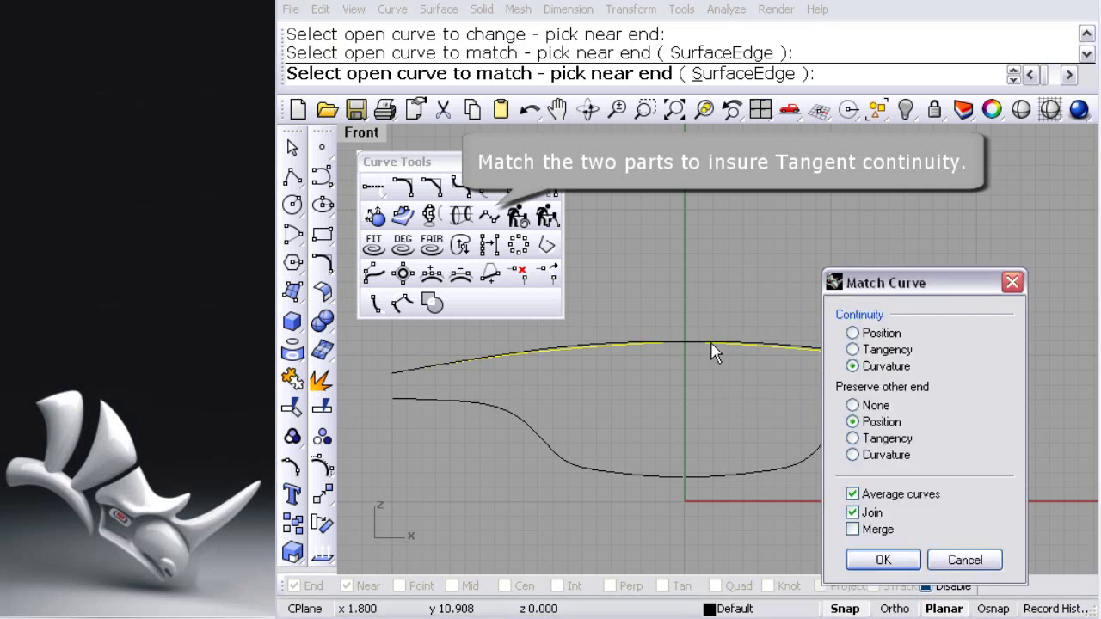
pyautogui.click(863, 353)
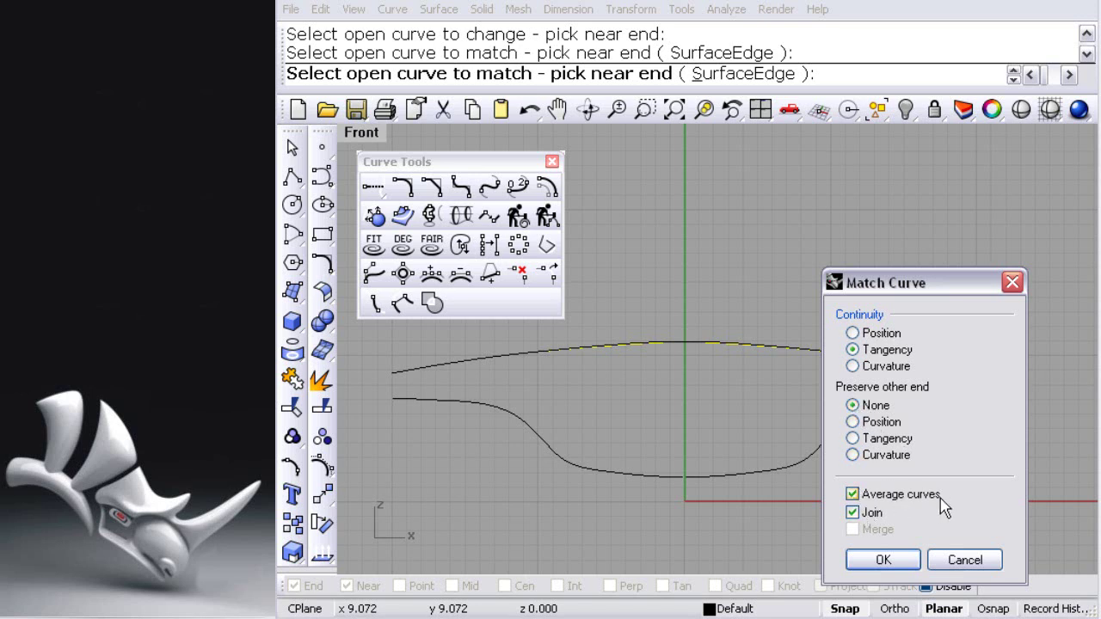
pyautogui.click(892, 558)
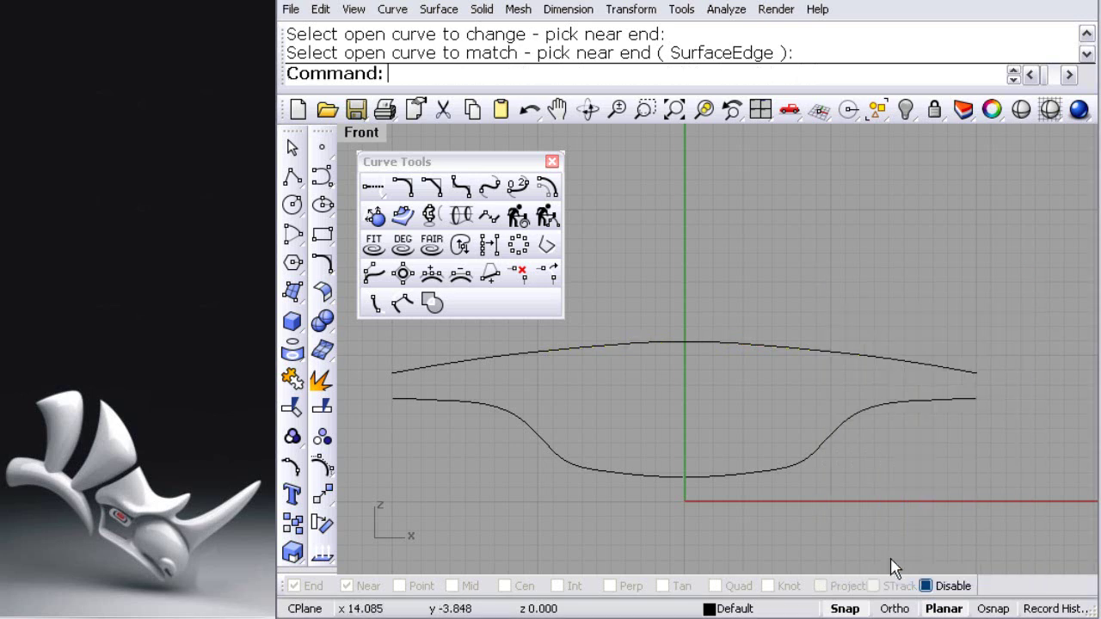
# Match and join the lower curve halves with tangency at the axis.
pyautogui.click(489, 216)
pyautogui.click(667, 477)
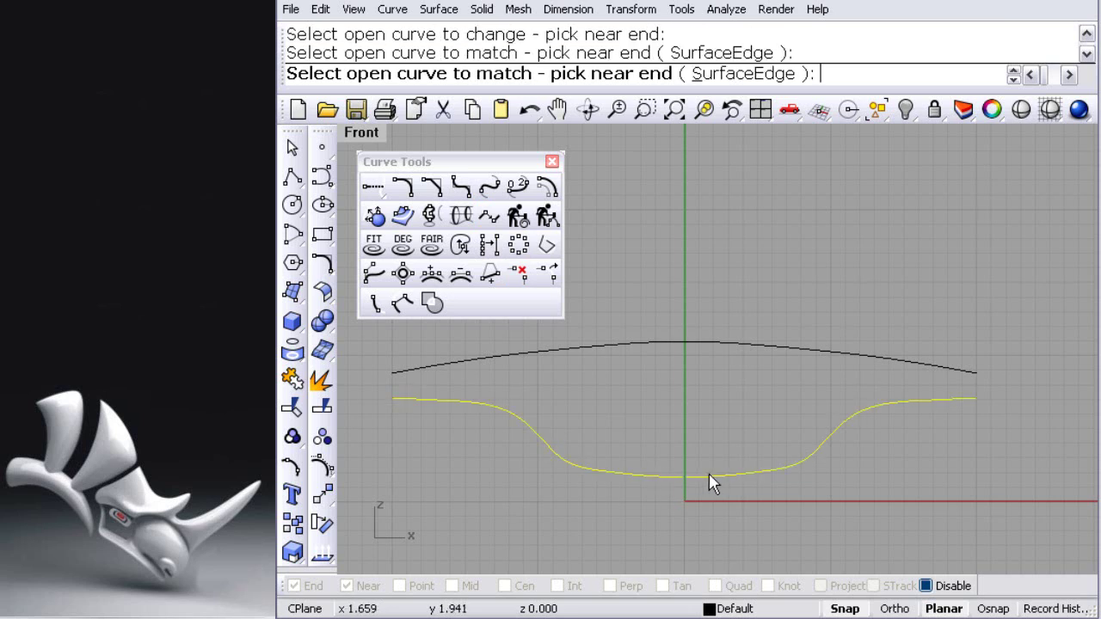
pyautogui.click(710, 474)
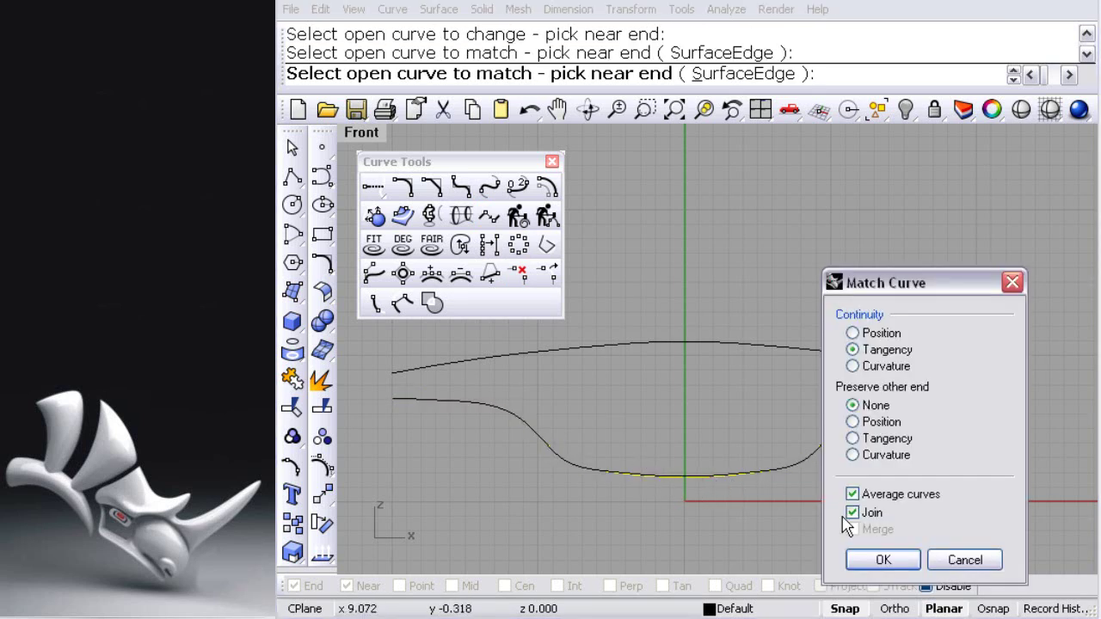
pyautogui.click(880, 561)
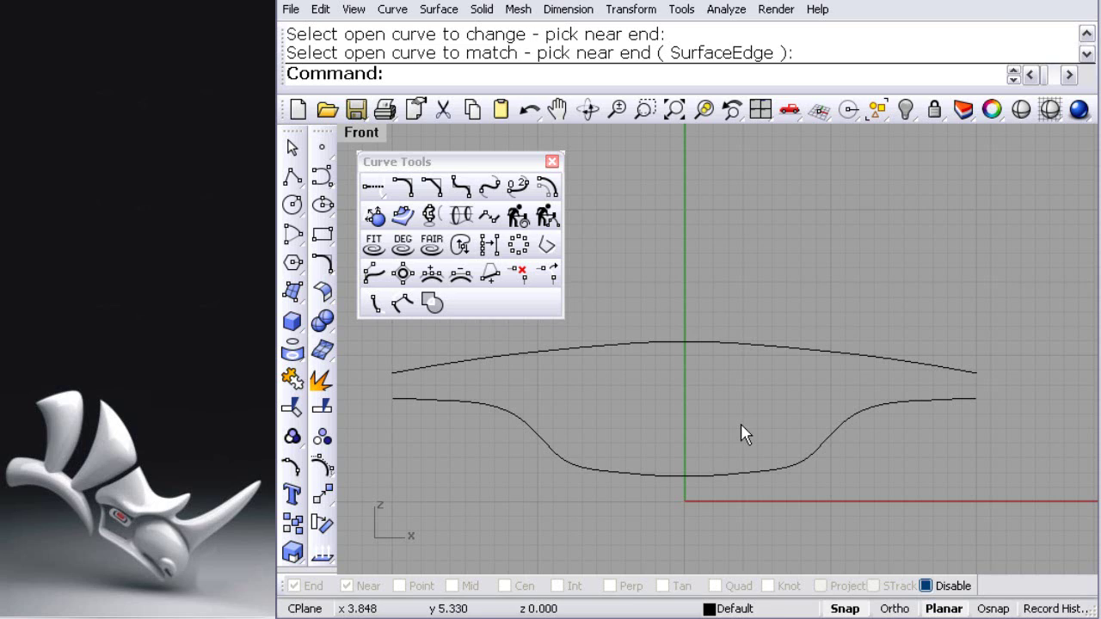
pyautogui.moveTo(732, 405); pyautogui.dragTo(736, 409, button='right')
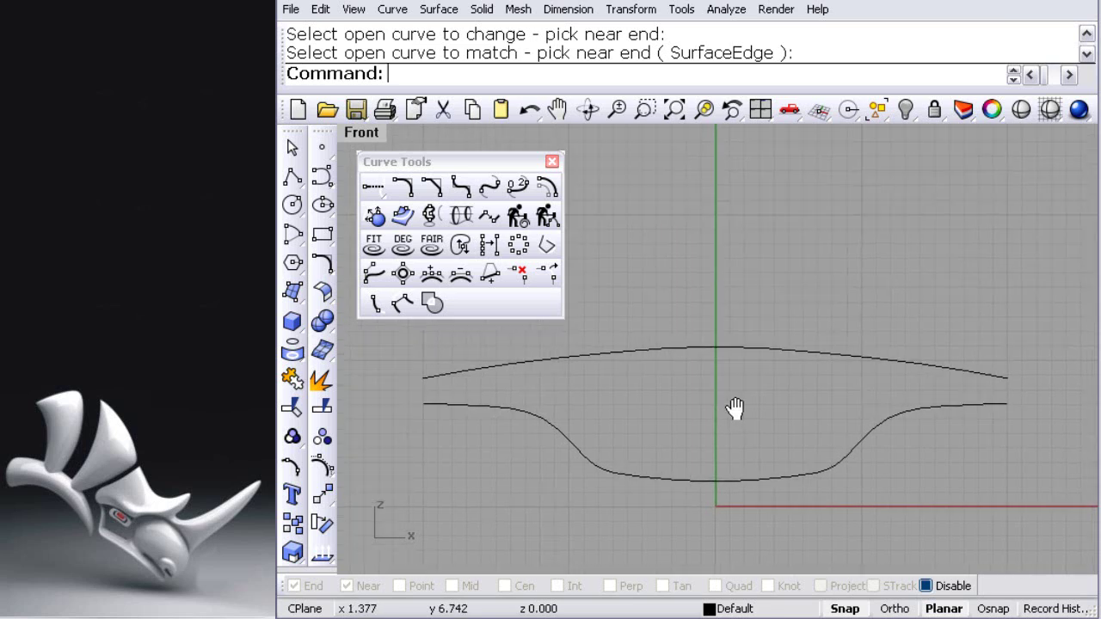
# Close Curve Tools and maximize the Top view, shifting the axis lower.
pyautogui.click(552, 161)
pyautogui.moveTo(725, 306)
pyautogui.mouseDown(button='right')
pyautogui.moveTo(680, 219)
pyautogui.moveTo(696, 219)
pyautogui.mouseUp(button='right')
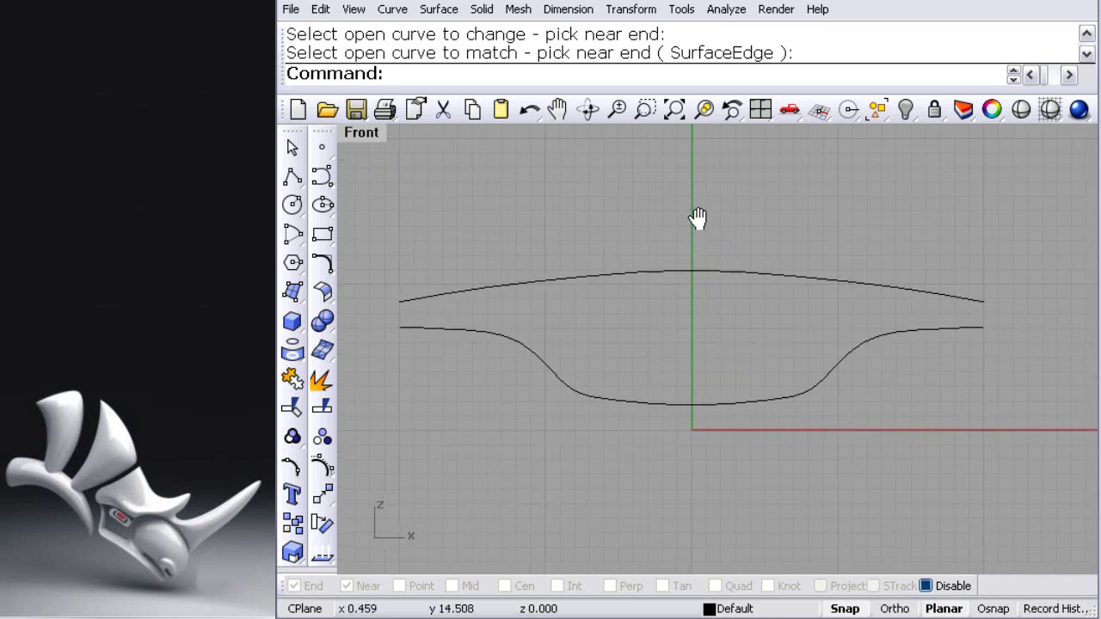
pyautogui.doubleClick(372, 140)
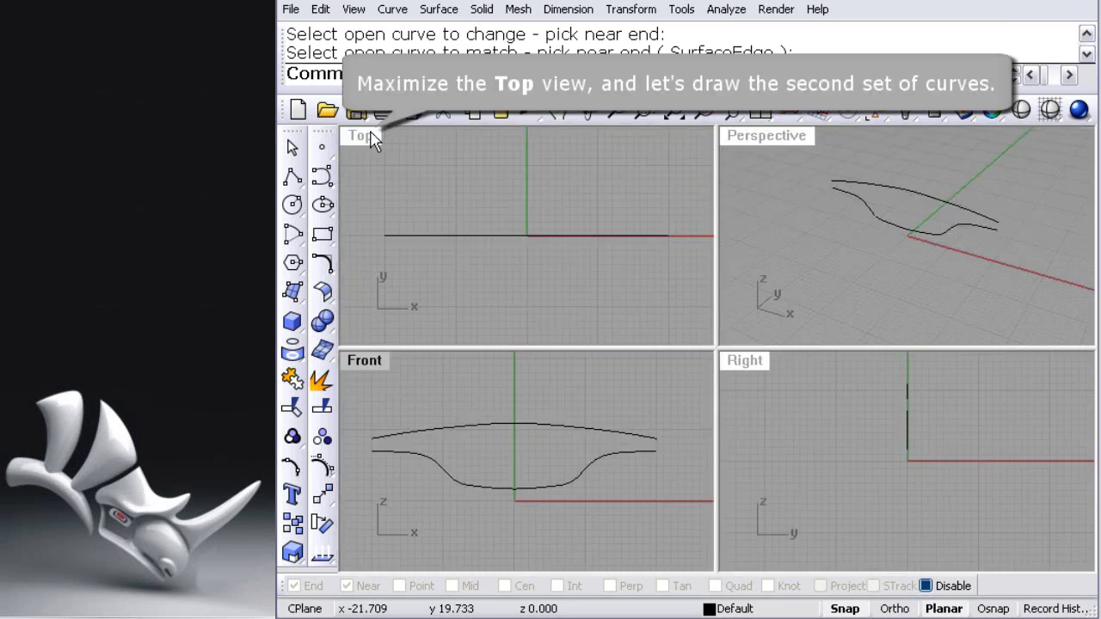
pyautogui.doubleClick(371, 137)
pyautogui.moveTo(523, 231); pyautogui.dragTo(520, 349, button='right')
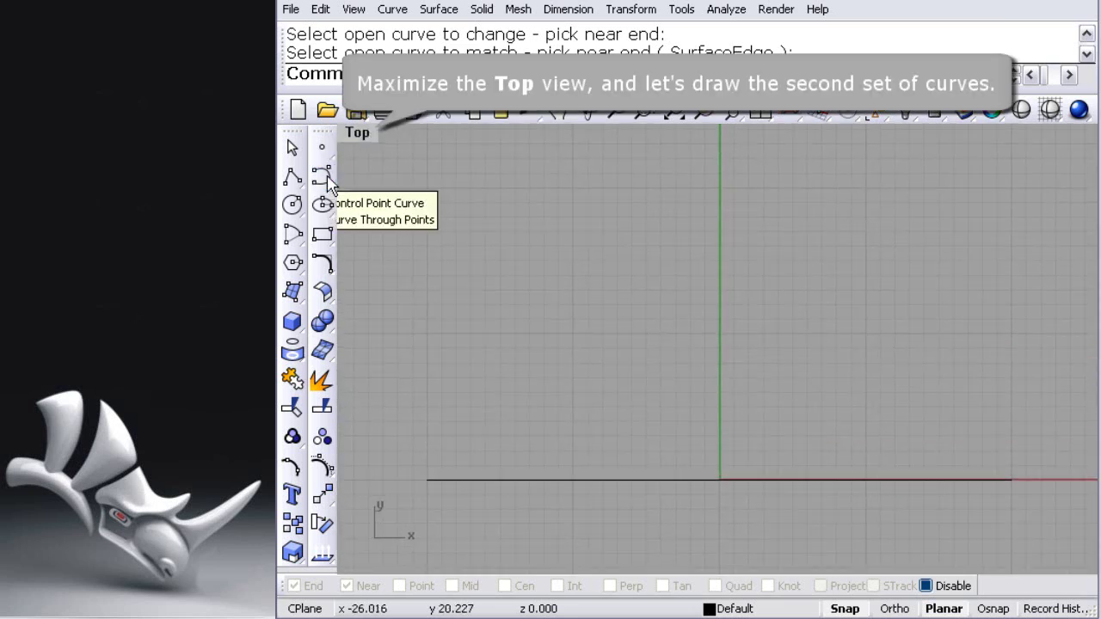
# Draw the S-shaped lower half curve ending on the centre axis.
pyautogui.moveTo(328, 184); pyautogui.dragTo(381, 199)
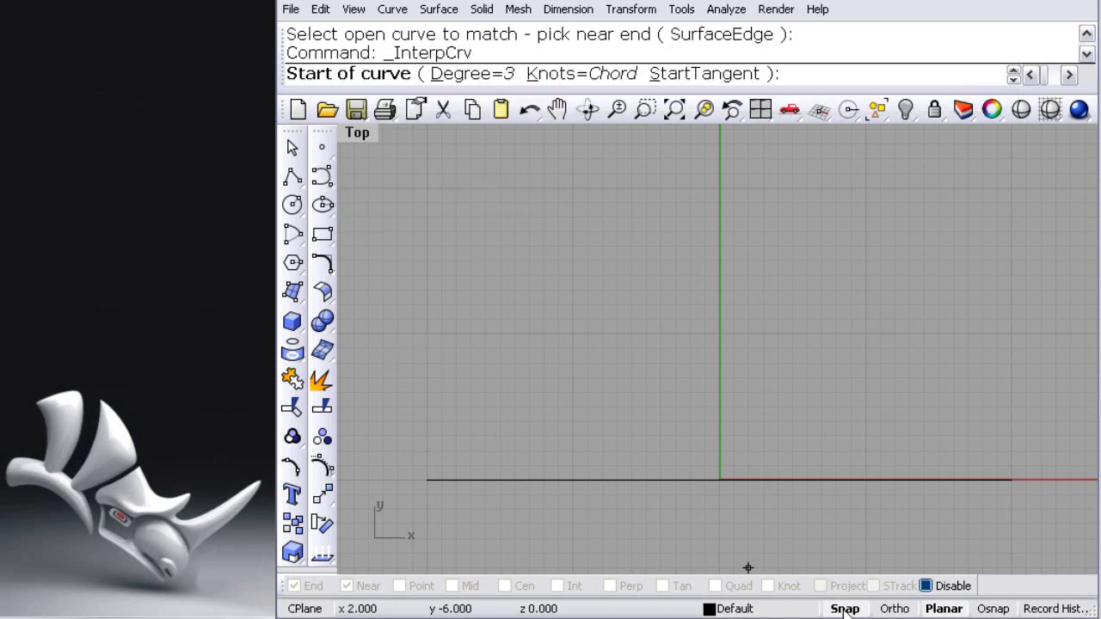
pyautogui.click(384, 372)
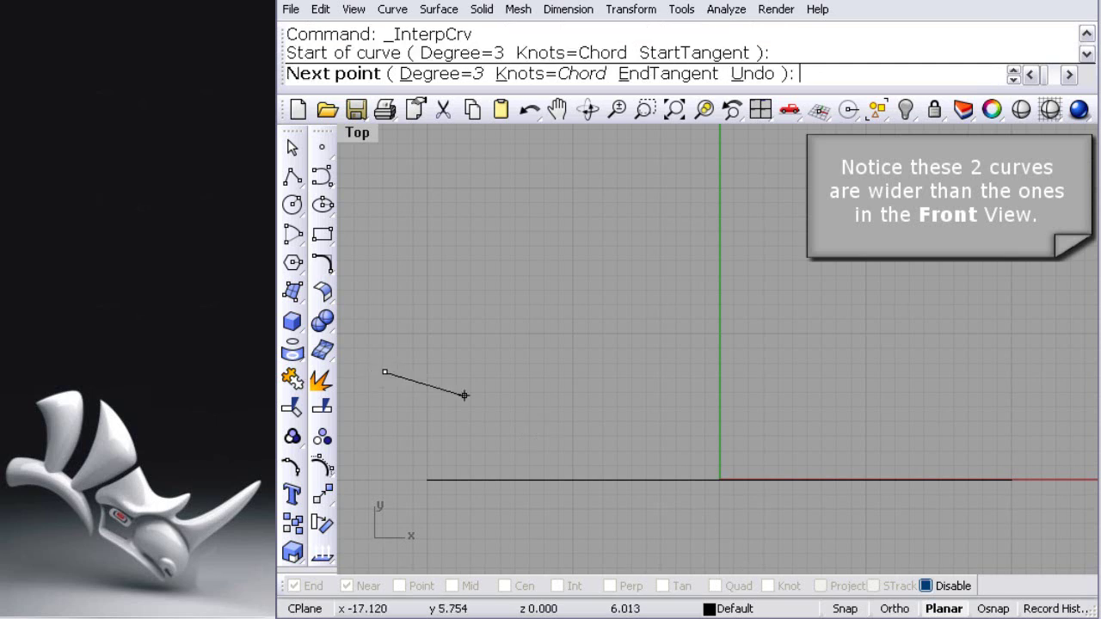
pyautogui.click(479, 395)
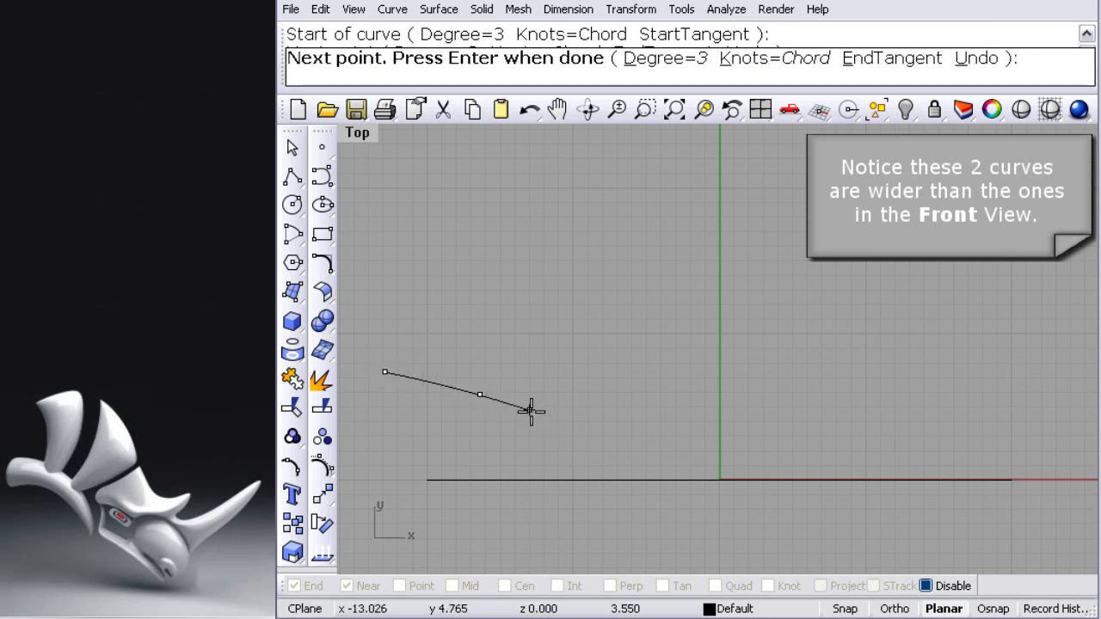
pyautogui.click(517, 403)
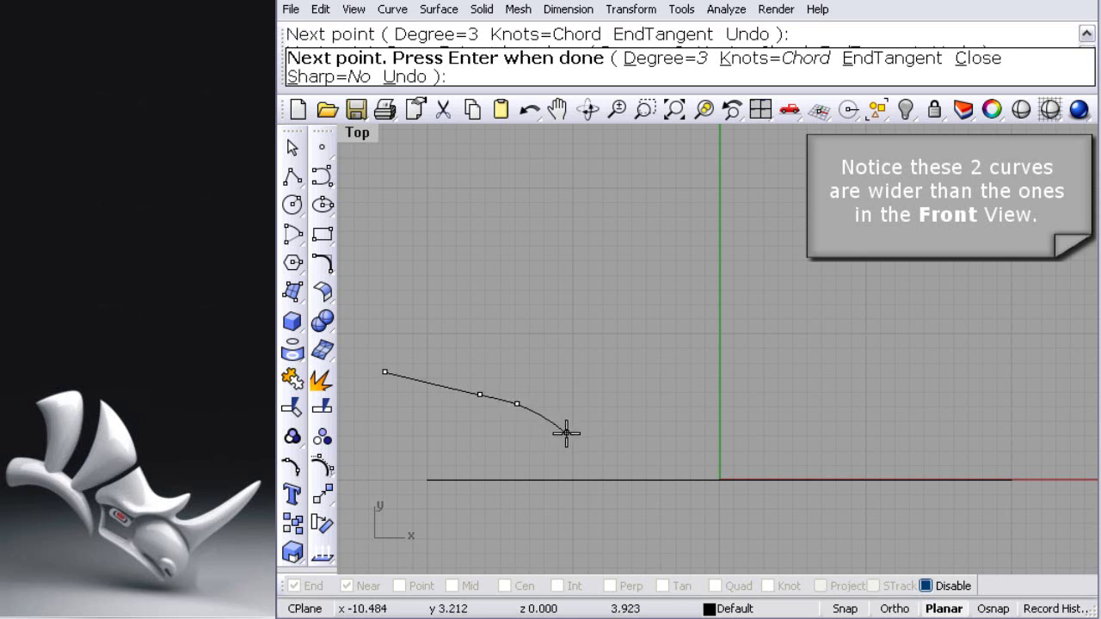
pyautogui.click(566, 432)
pyautogui.click(622, 444)
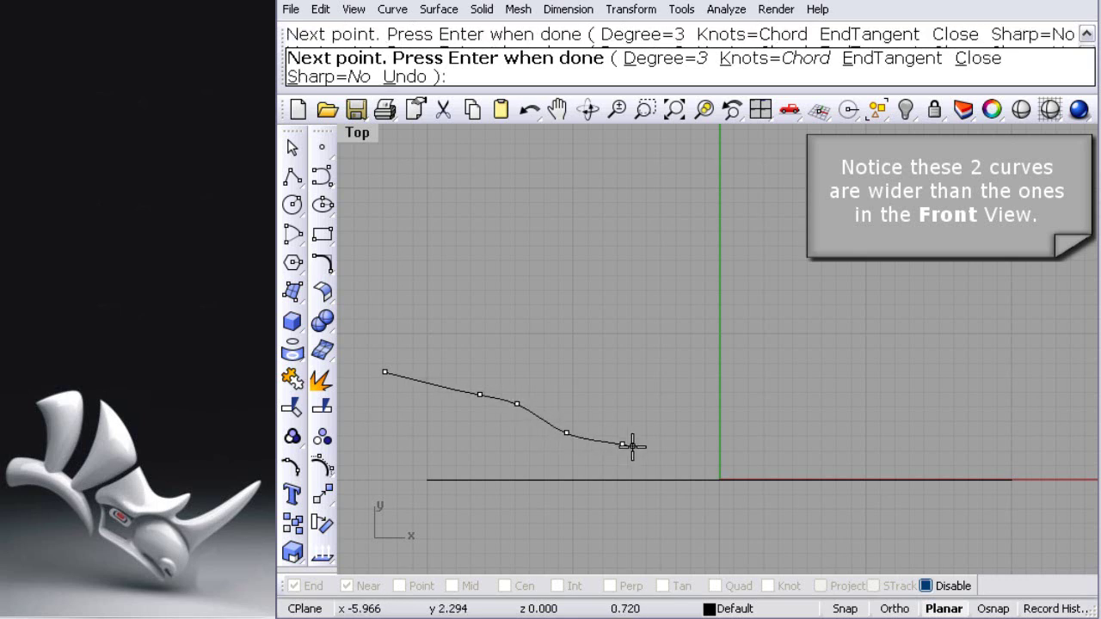
pyautogui.click(719, 451)
pyautogui.press('Return')
# Draw the sloping upper half curve ending on the centre axis, then select both curves.
pyautogui.scroll(-1, 714, 363)
pyautogui.scroll(-1, 713, 345)
pyautogui.moveTo(711, 317); pyautogui.dragTo(704, 409, button='right')
pyautogui.press('Return')
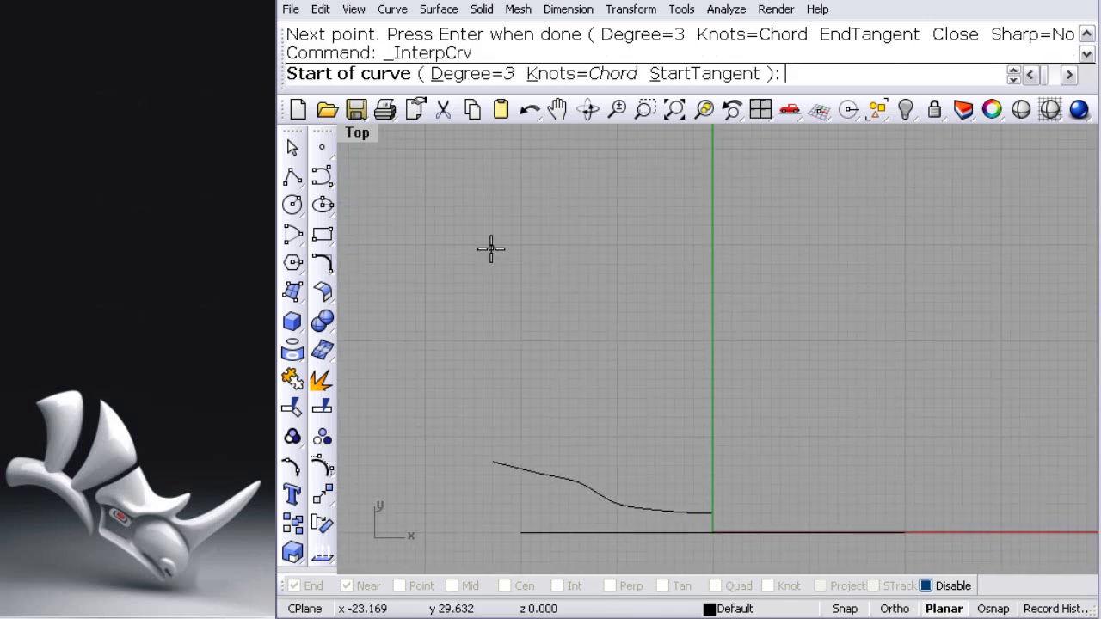
pyautogui.click(491, 245)
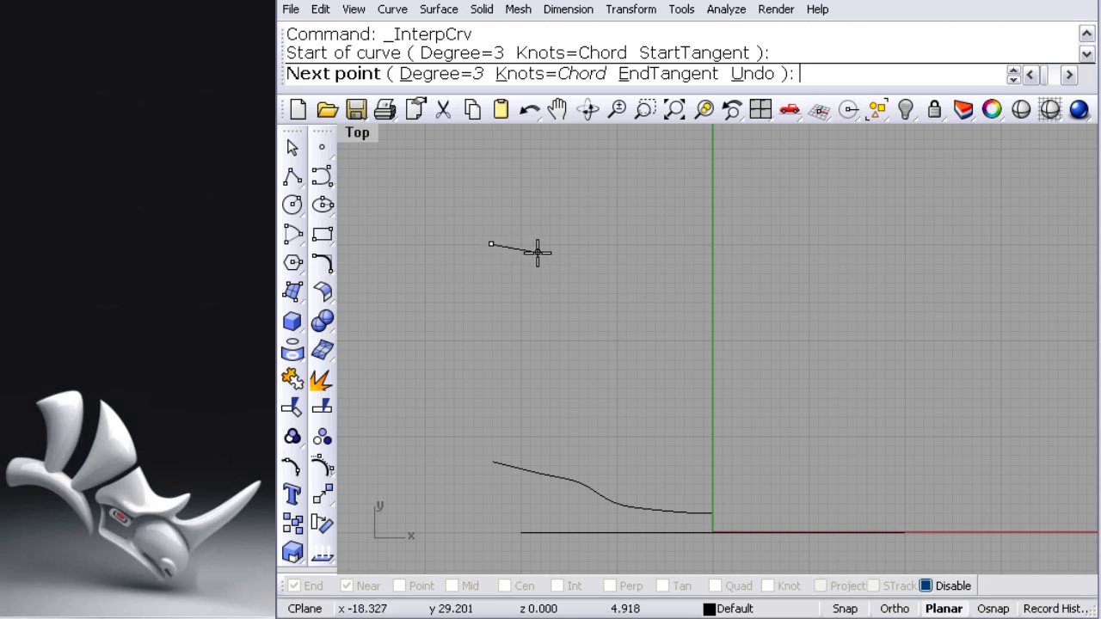
pyautogui.click(538, 249)
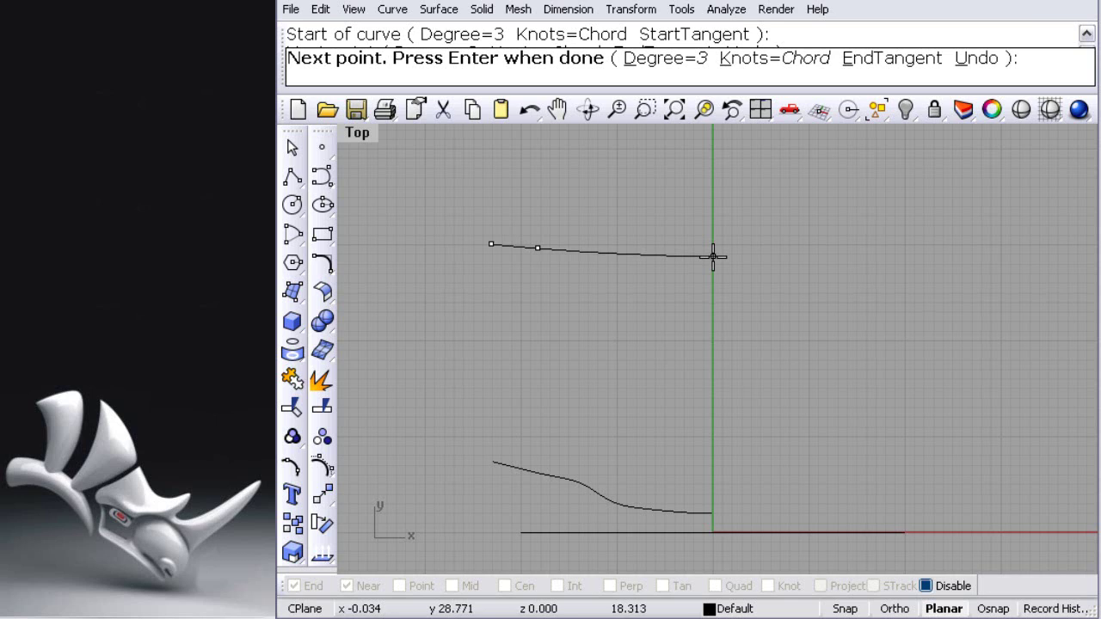
pyautogui.click(712, 256)
pyautogui.press('Return')
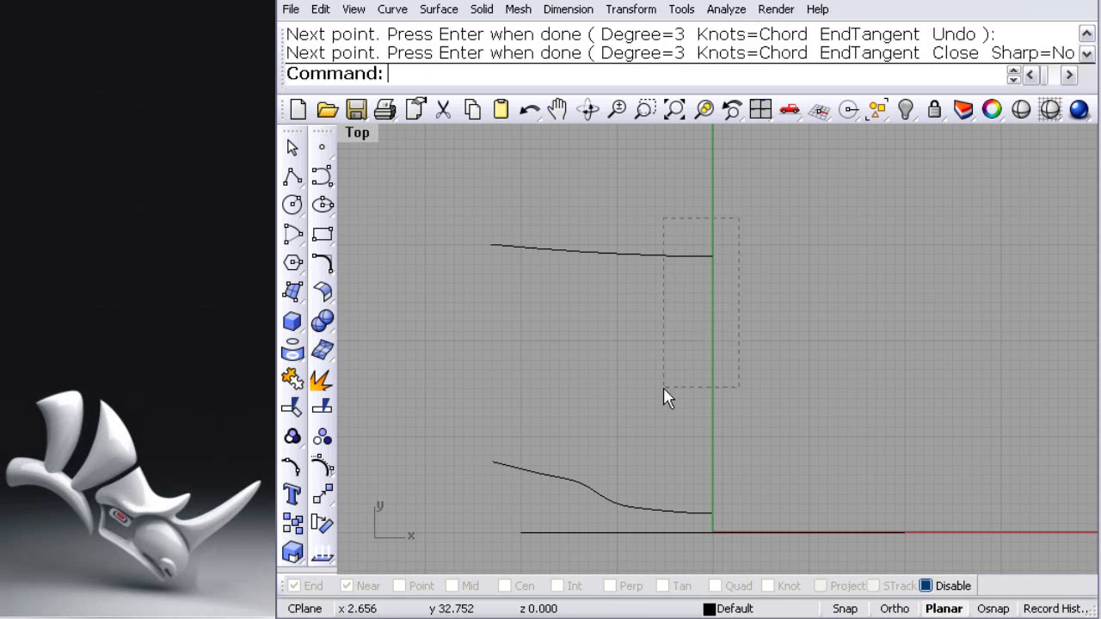
pyautogui.moveTo(613, 509); pyautogui.dragTo(611, 512)
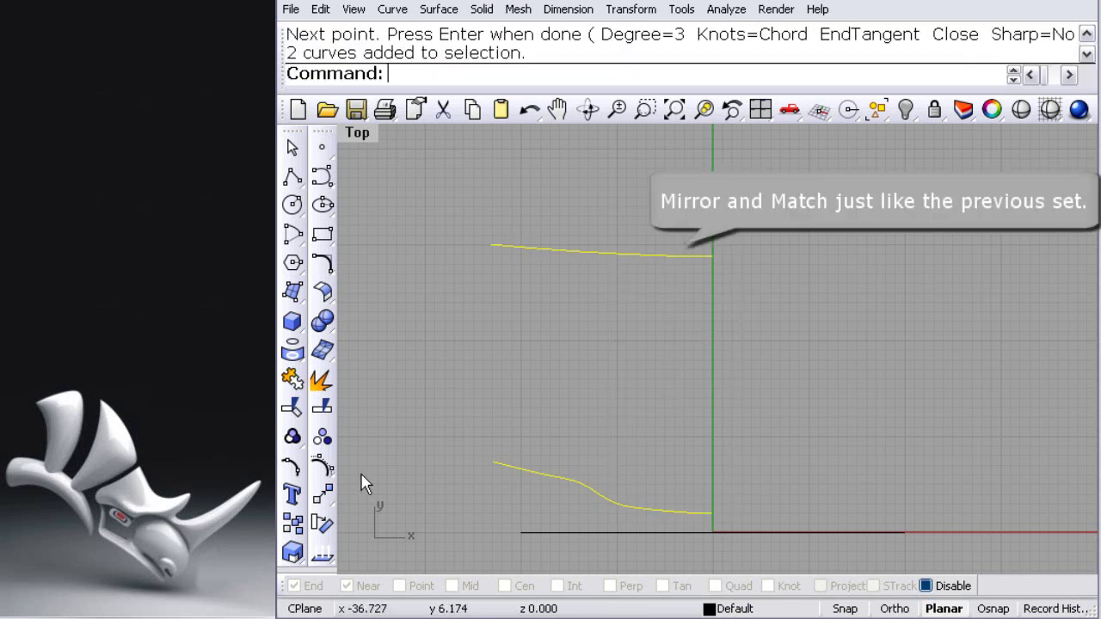
# Mirror copies of both Top-view half curves across the centre axis with grid snap.
pyautogui.click(332, 501)
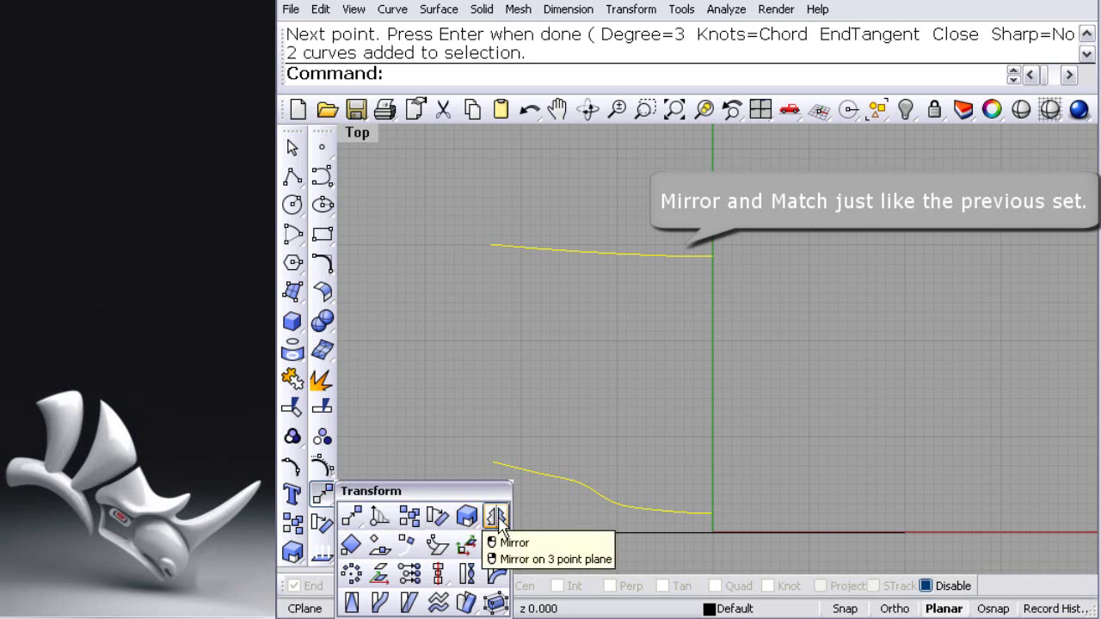
pyautogui.click(496, 517)
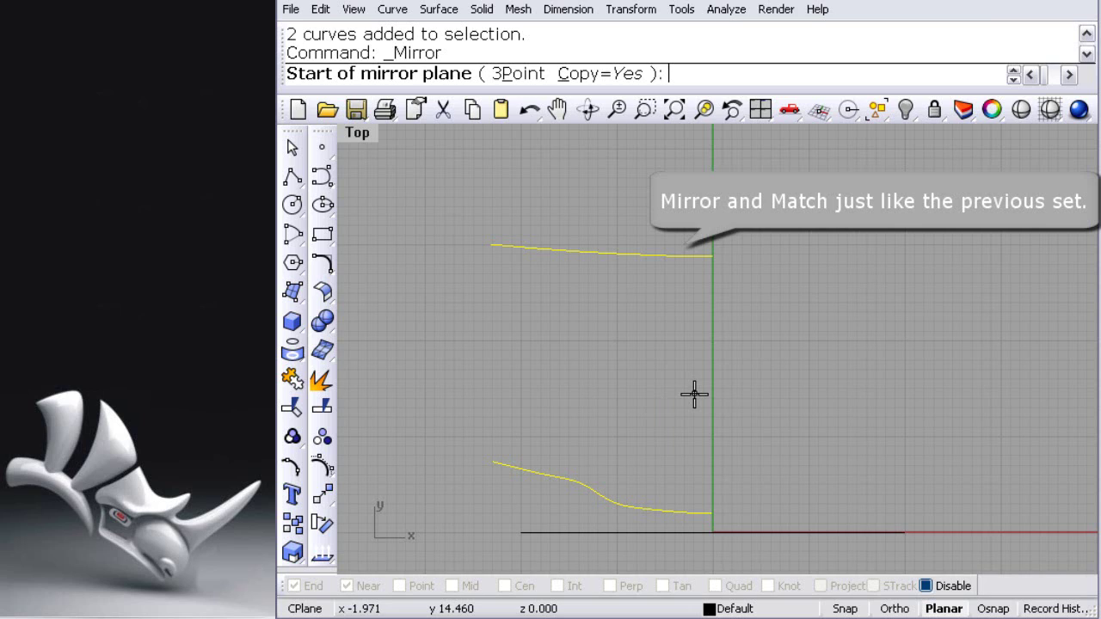
pyautogui.click(845, 609)
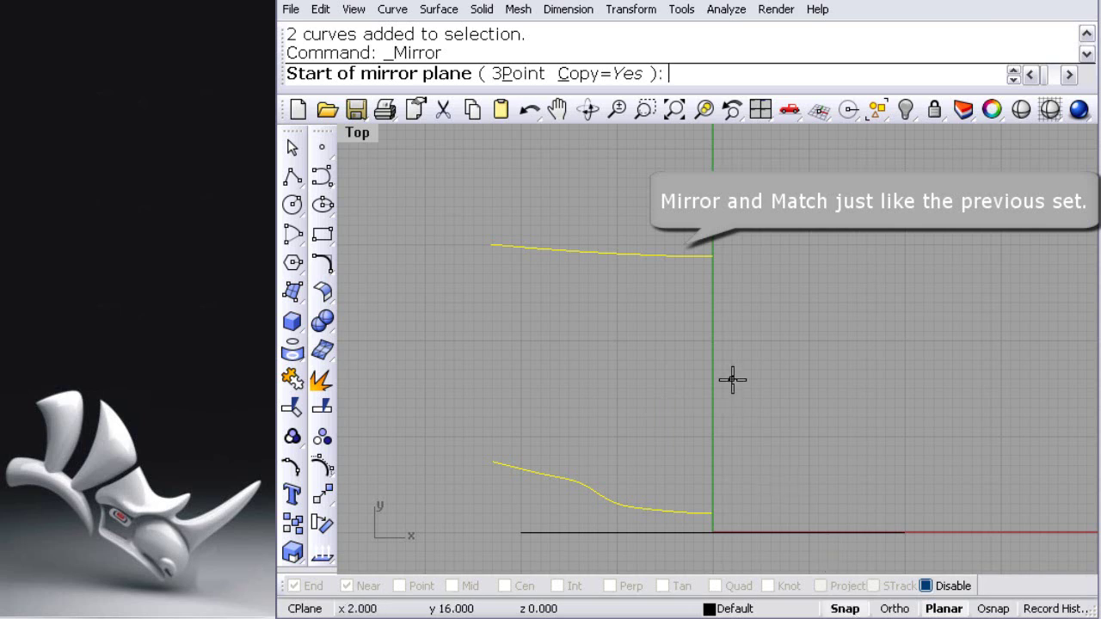
pyautogui.click(710, 311)
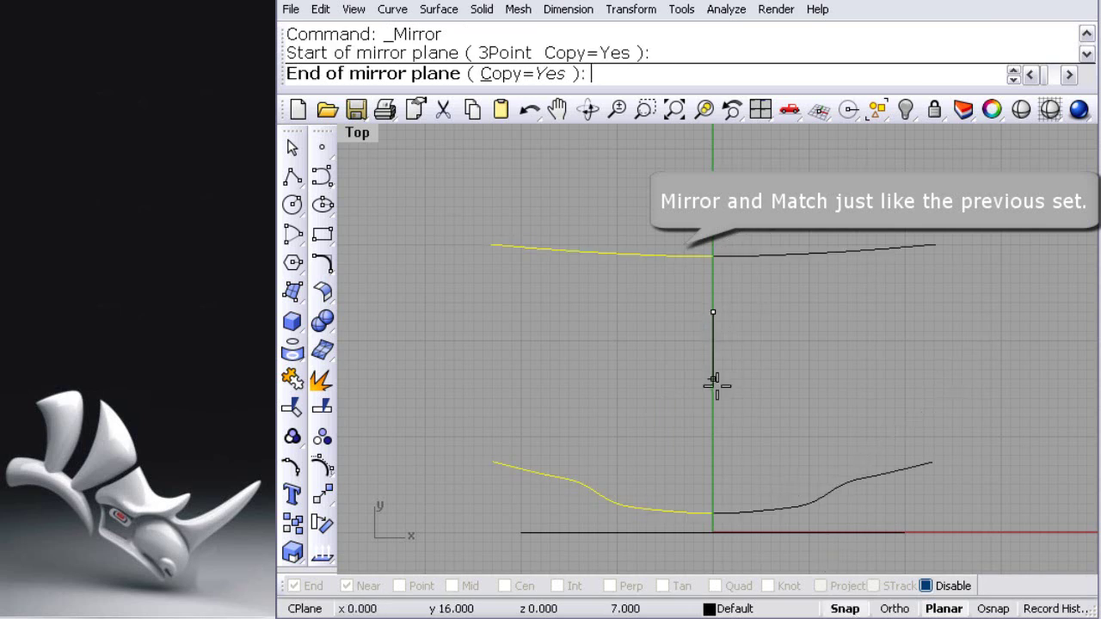
pyautogui.click(713, 413)
pyautogui.click(695, 384)
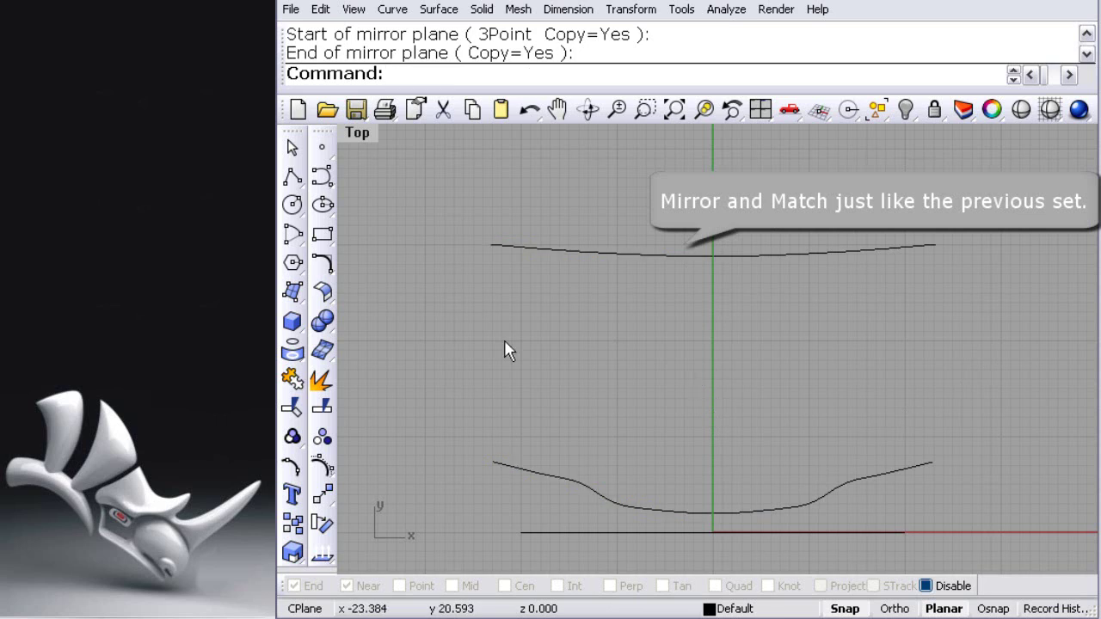
pyautogui.click(329, 270)
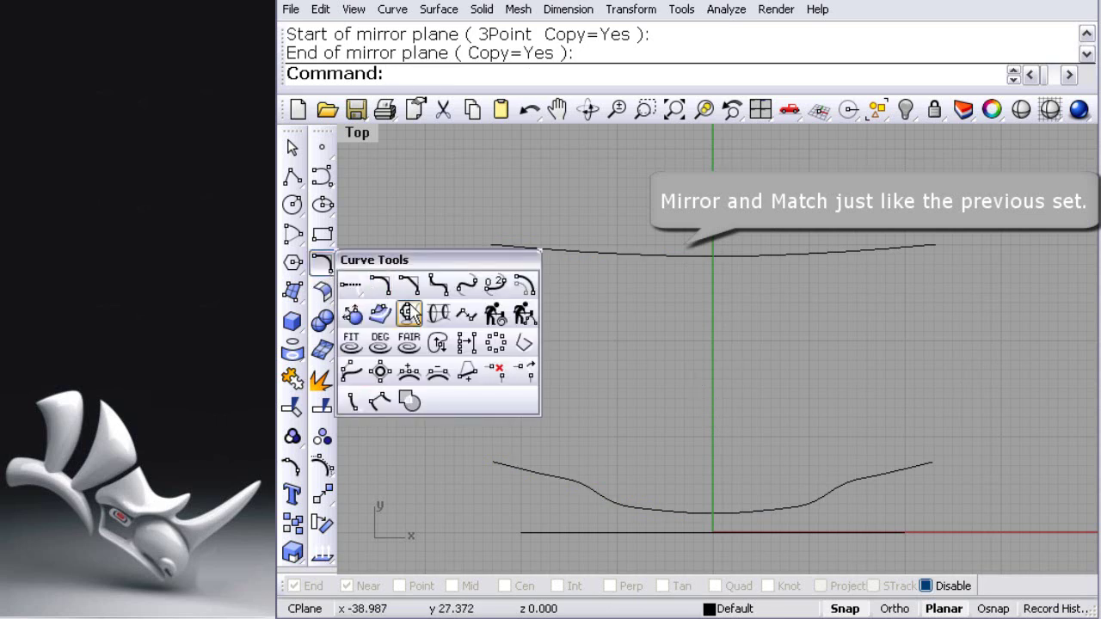
# Match the upper Top-view halves with tangency and join them.
pyautogui.click(464, 317)
pyautogui.click(696, 258)
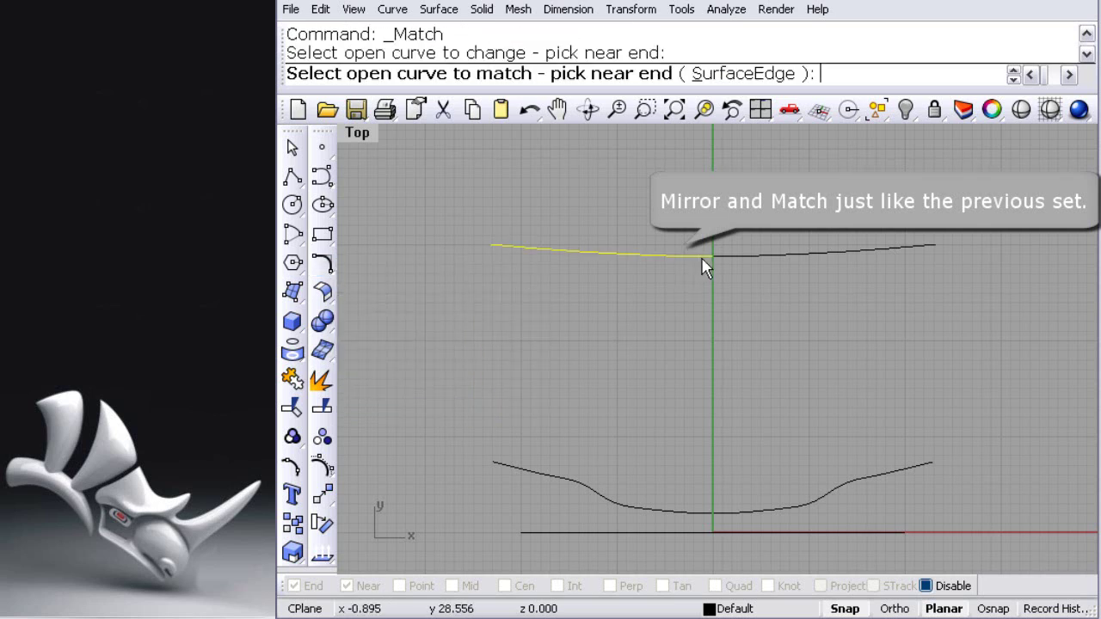
pyautogui.click(736, 255)
pyautogui.click(880, 561)
# Match the lower Top-view halves with tangency and join them.
pyautogui.press('Return')
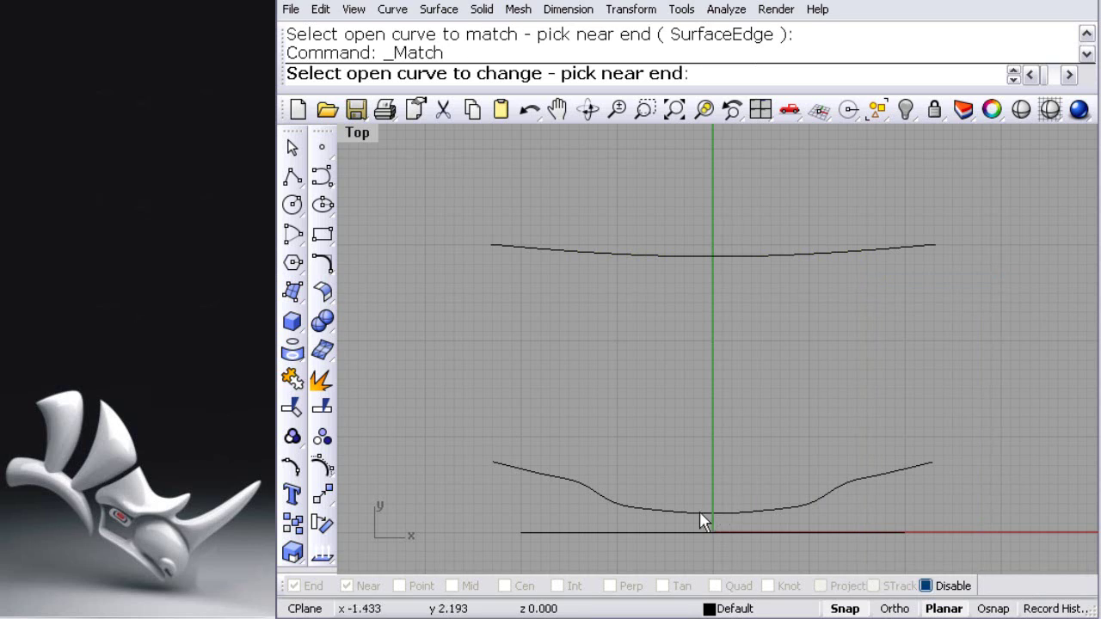
pyautogui.click(702, 517)
pyautogui.click(728, 519)
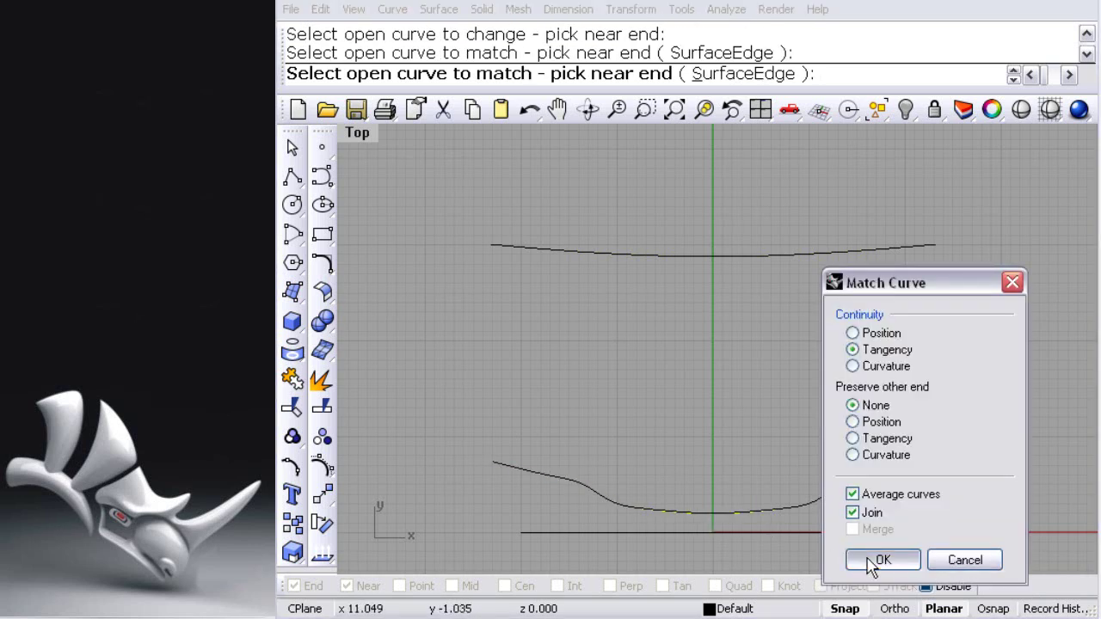
pyautogui.click(873, 562)
# Check both curves are joined and restore the four-viewport layout.
pyautogui.moveTo(747, 455); pyautogui.dragTo(717, 396, button='right')
pyautogui.click(750, 452)
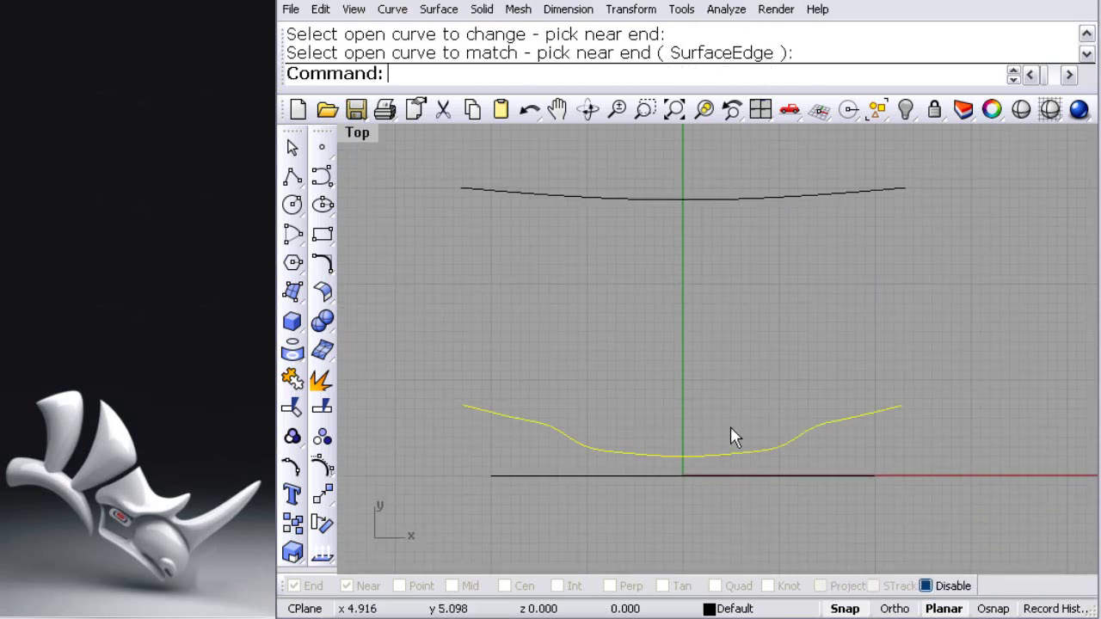
pyautogui.click(714, 200)
pyautogui.press('Escape')
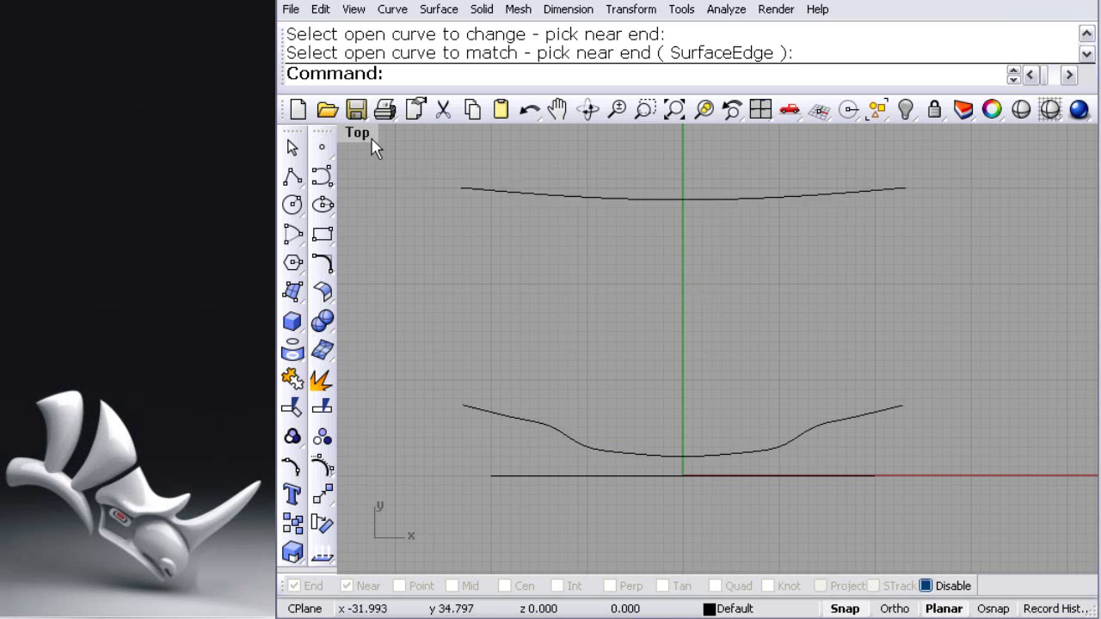
pyautogui.doubleClick(366, 136)
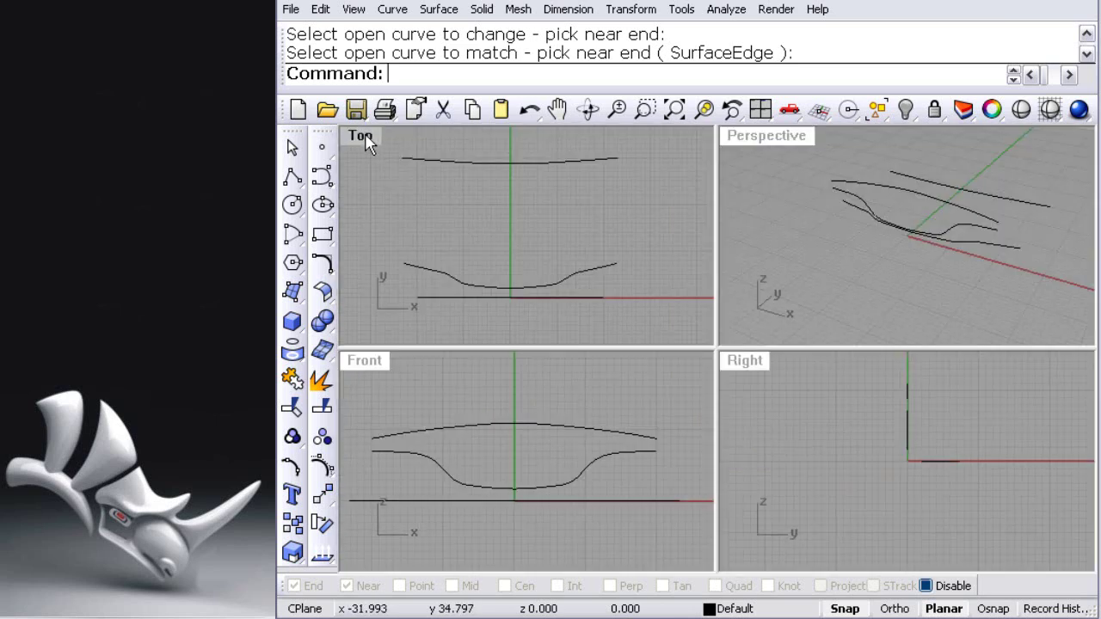
# In the maximized Perspective view, build the first 3D curve from its Front and Top profile pair.
pyautogui.doubleClick(746, 139)
pyautogui.moveTo(719, 223)
pyautogui.mouseDown(button='right')
pyautogui.moveTo(861, 426)
pyautogui.moveTo(720, 362)
pyautogui.moveTo(676, 356)
pyautogui.moveTo(688, 406)
pyautogui.moveTo(667, 409)
pyautogui.moveTo(789, 422)
pyautogui.moveTo(800, 374)
pyautogui.moveTo(760, 381)
pyautogui.moveTo(685, 360)
pyautogui.mouseUp(button='right')
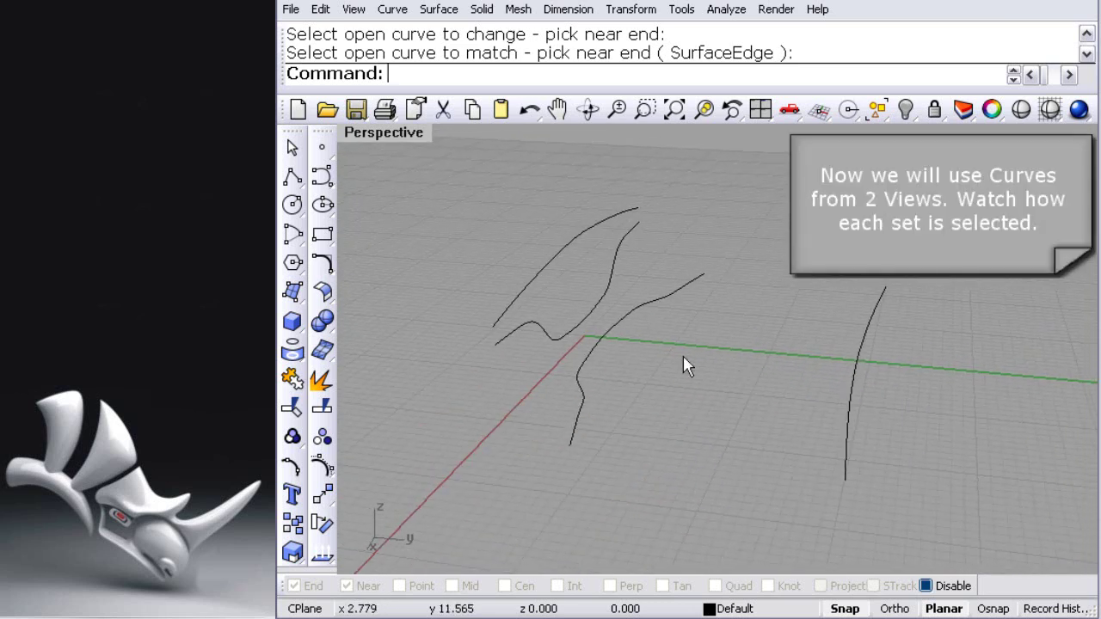
pyautogui.click(322, 262)
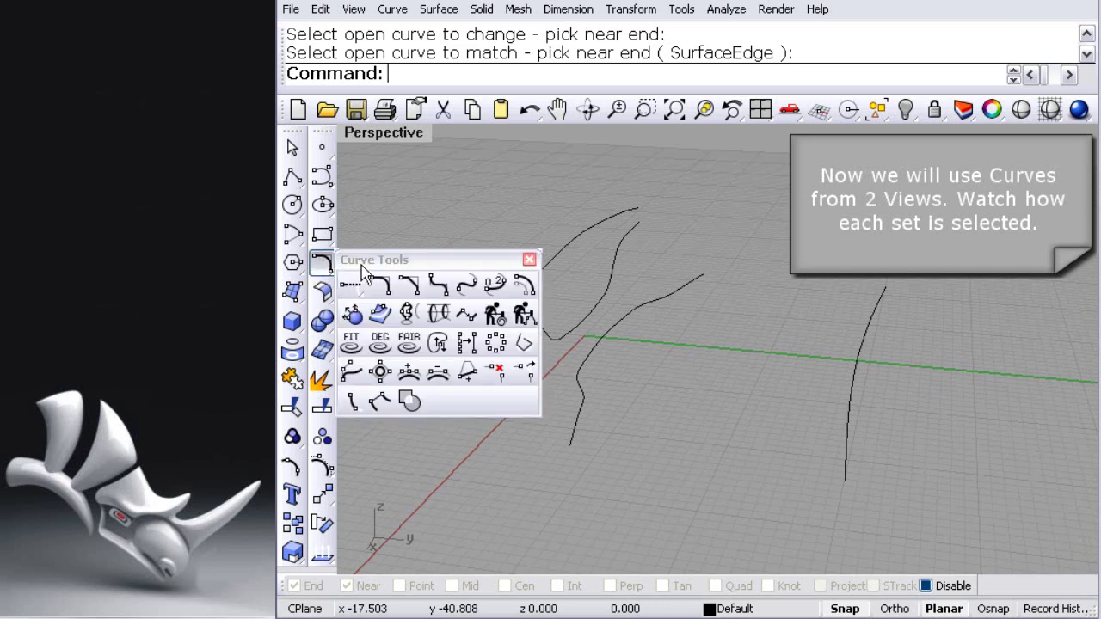
pyautogui.moveTo(362, 268); pyautogui.dragTo(351, 290)
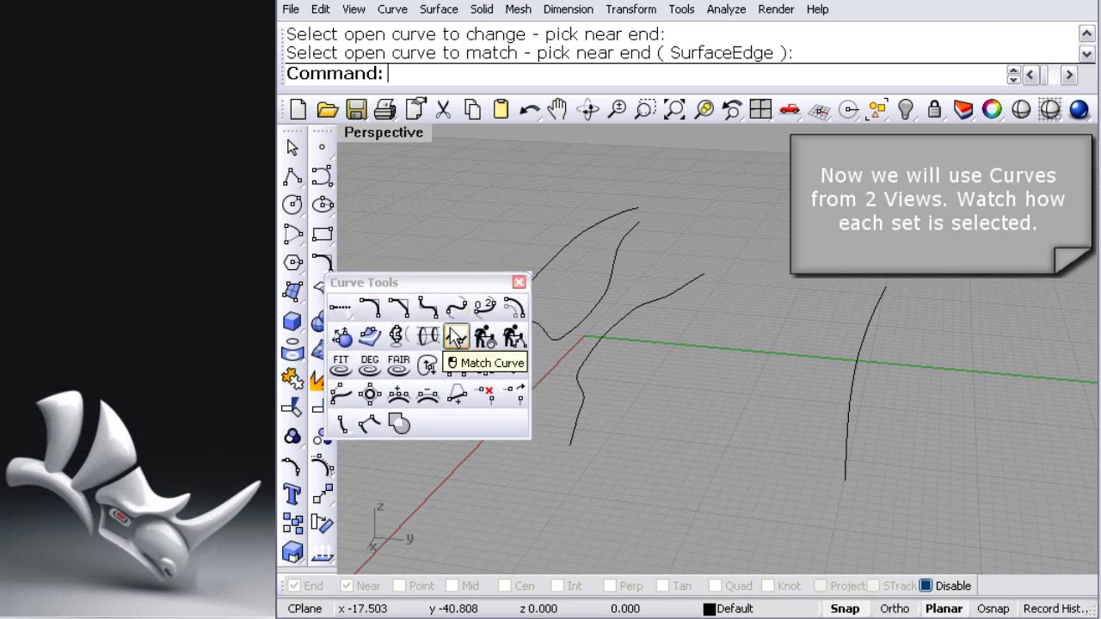
pyautogui.click(397, 337)
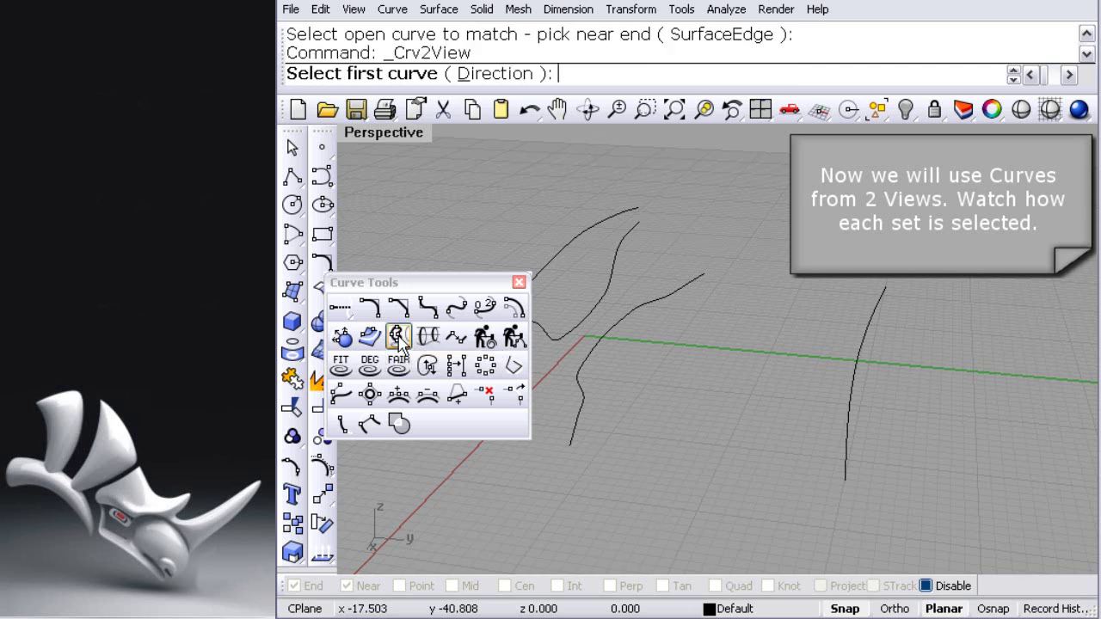
pyautogui.click(606, 219)
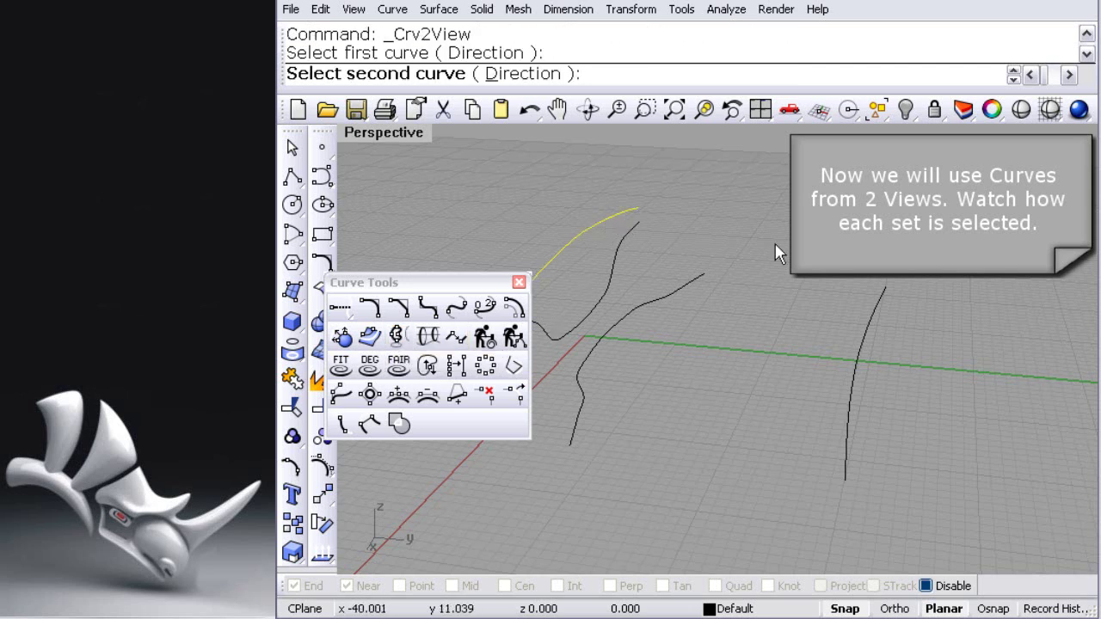
pyautogui.click(885, 292)
pyautogui.moveTo(852, 301)
pyautogui.mouseDown(button='right')
pyautogui.moveTo(914, 284)
pyautogui.moveTo(844, 332)
pyautogui.moveTo(828, 326)
pyautogui.moveTo(855, 349)
pyautogui.mouseUp(button='right')
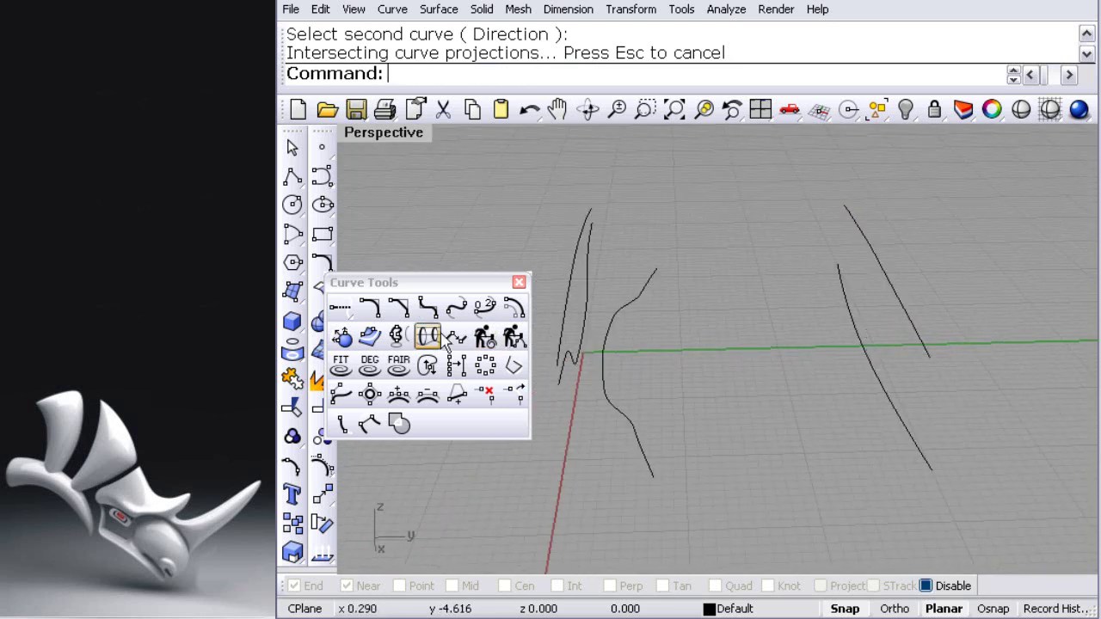
# Build the second 3D curve from the other profile pair with Curve from 2 Views.
pyautogui.click(396, 337)
pyautogui.moveTo(594, 413); pyautogui.dragTo(640, 428, button='right')
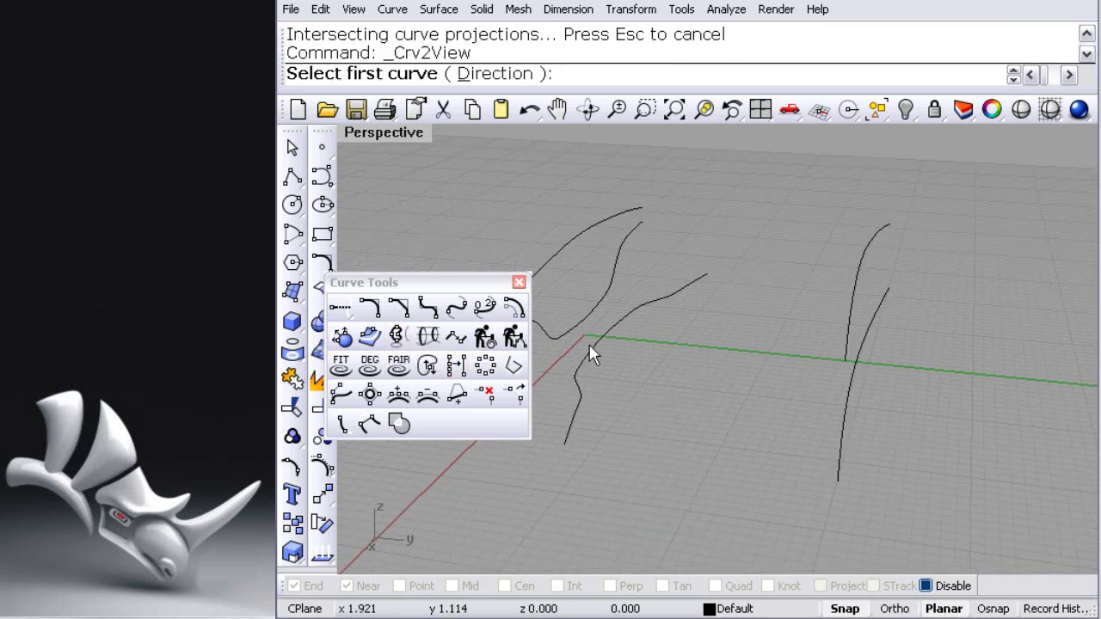
pyautogui.click(585, 323)
pyautogui.click(608, 327)
pyautogui.moveTo(620, 359); pyautogui.dragTo(701, 400, button='right')
pyautogui.moveTo(673, 344)
pyautogui.mouseDown(button='right')
pyautogui.moveTo(694, 345)
pyautogui.moveTo(679, 364)
pyautogui.mouseUp(button='right')
pyautogui.press('Escape')
pyautogui.click(649, 406)
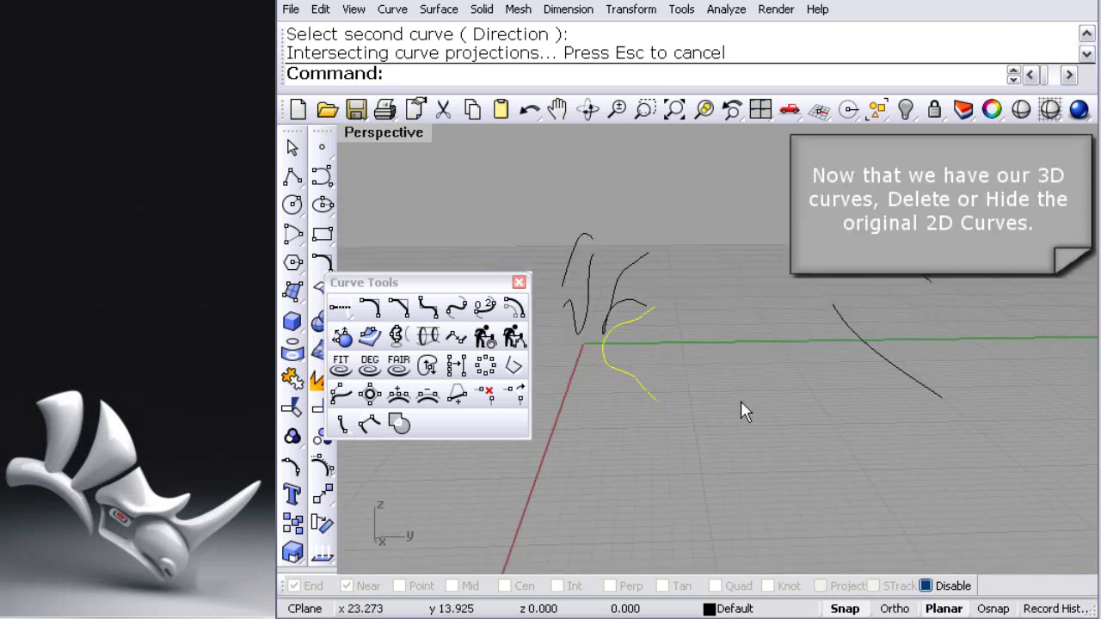
# Delete the four original flat 2D profile curves, keeping the two 3D hood curves.
pyautogui.keyDown('shift'); pyautogui.click(896, 368); pyautogui.keyUp('shift')
pyautogui.keyDown('shift'); pyautogui.click(579, 327); pyautogui.keyUp('shift')
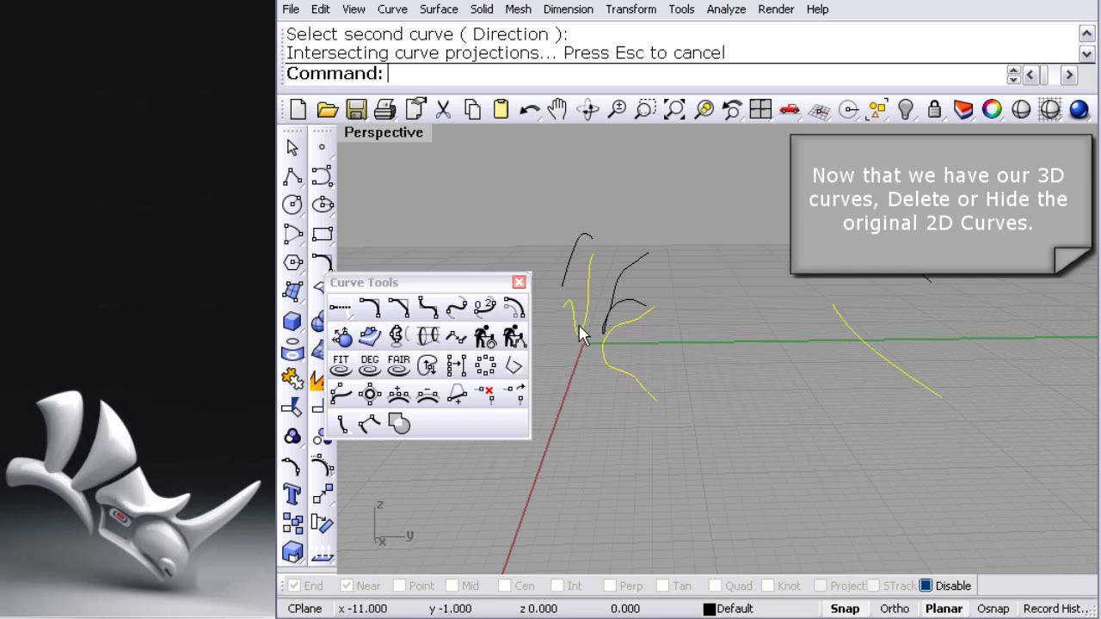
pyautogui.keyDown('shift'); pyautogui.click(571, 277); pyautogui.keyUp('shift')
pyautogui.press('Delete')
pyautogui.moveTo(566, 343)
pyautogui.mouseDown(button='right')
pyautogui.moveTo(733, 381)
pyautogui.moveTo(764, 376)
pyautogui.moveTo(731, 401)
pyautogui.moveTo(1011, 378)
pyautogui.moveTo(844, 352)
pyautogui.moveTo(732, 369)
pyautogui.moveTo(712, 386)
pyautogui.mouseUp(button='right')
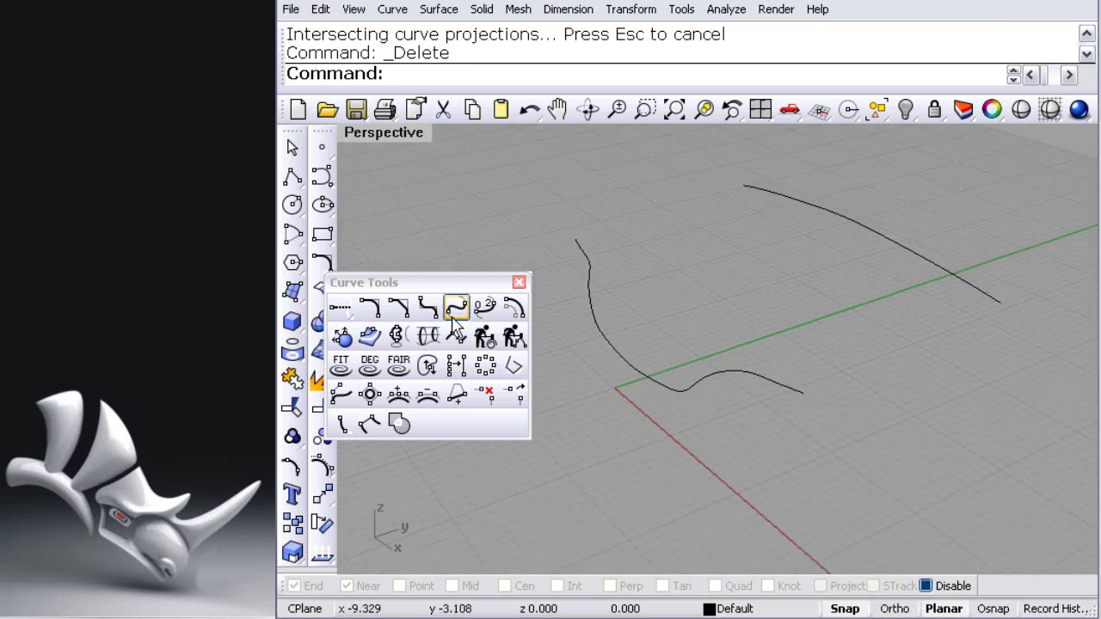
pyautogui.click(519, 283)
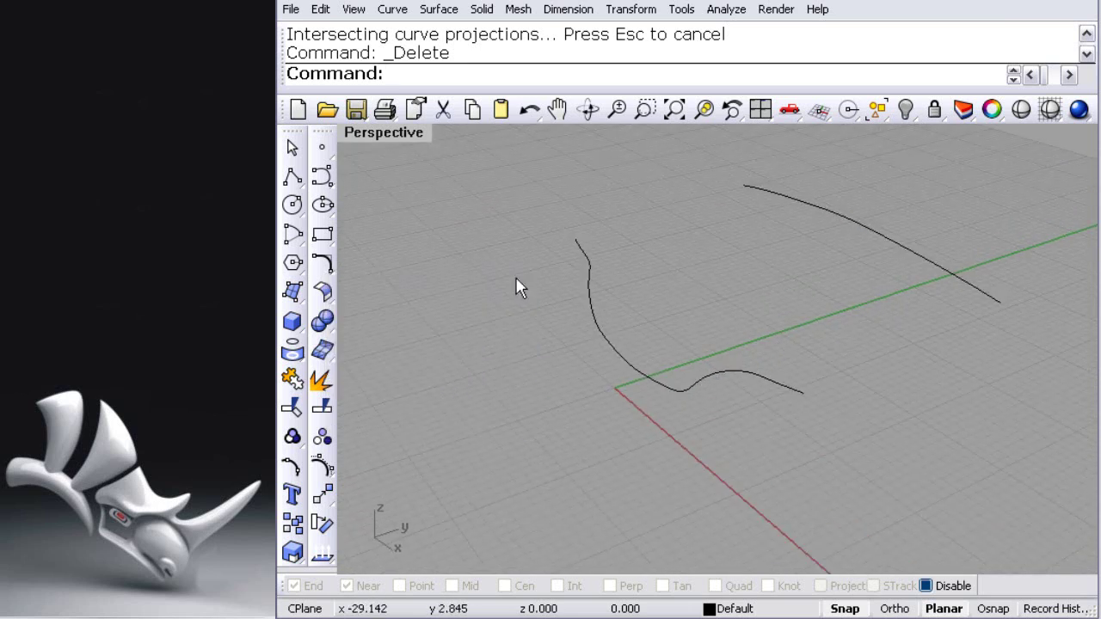
pyautogui.click(324, 179)
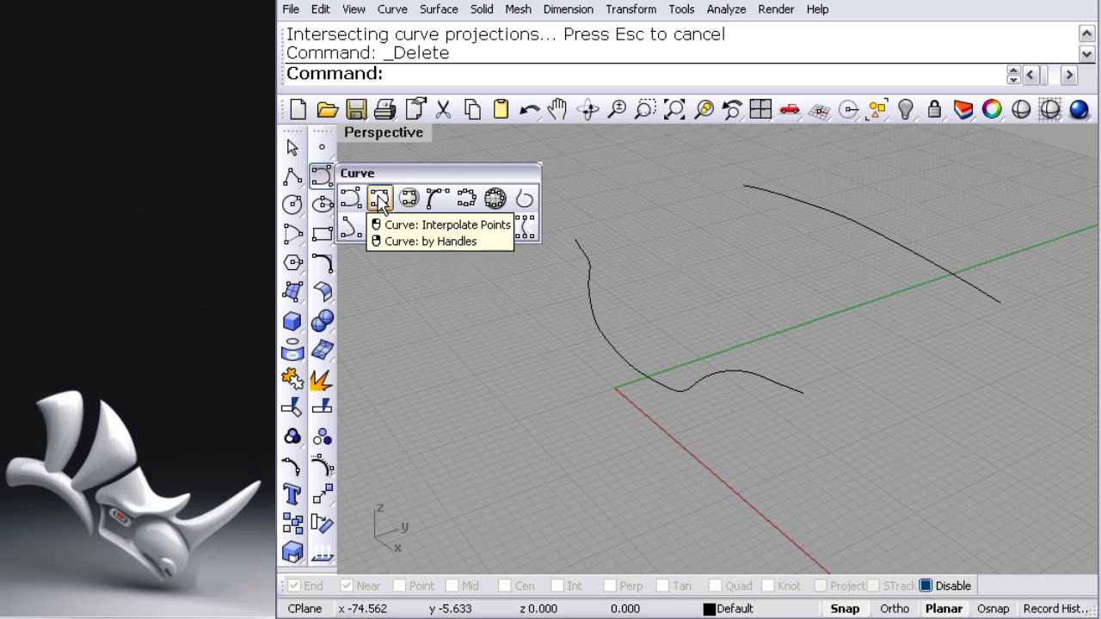
# With End osnap on, draw an interpolated curve linking the lower and upper 3D curve ends.
pyautogui.click(379, 198)
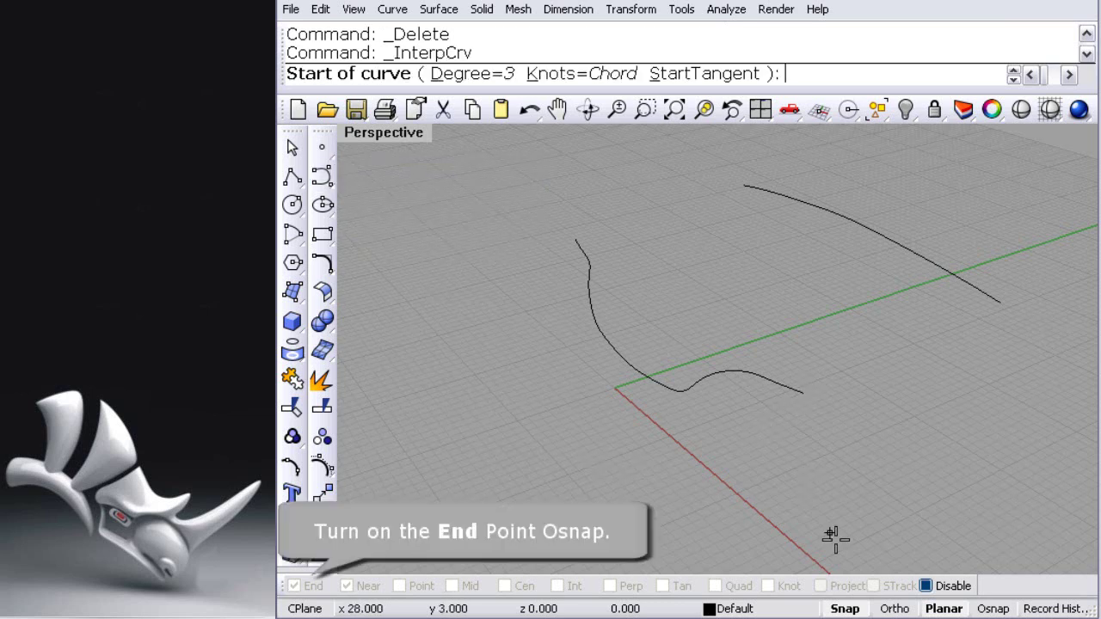
pyautogui.click(925, 586)
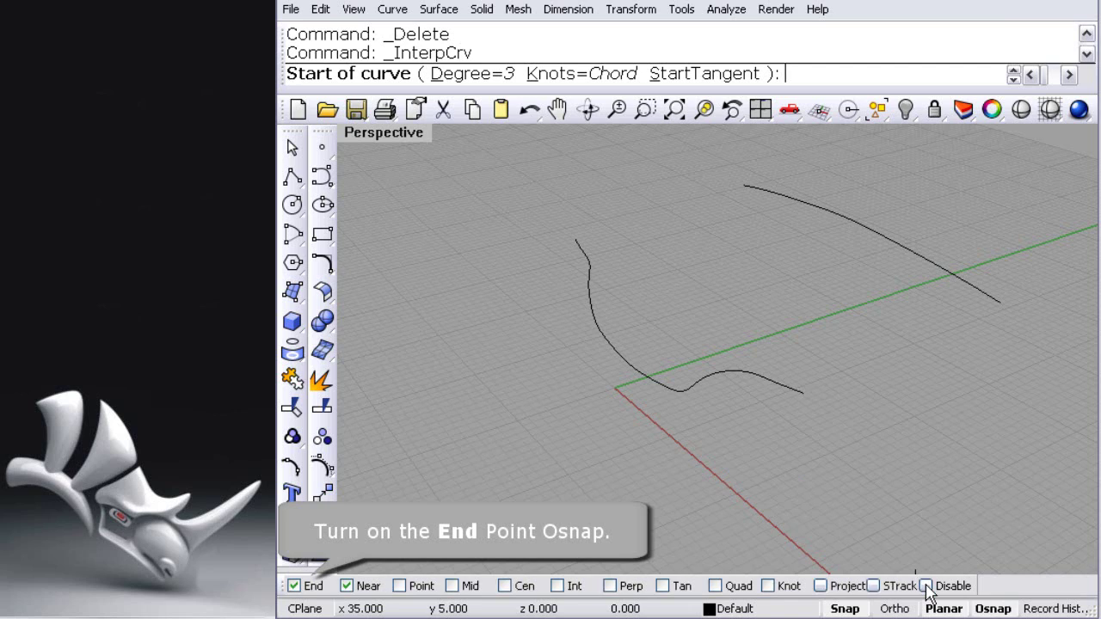
pyautogui.rightClick(296, 587)
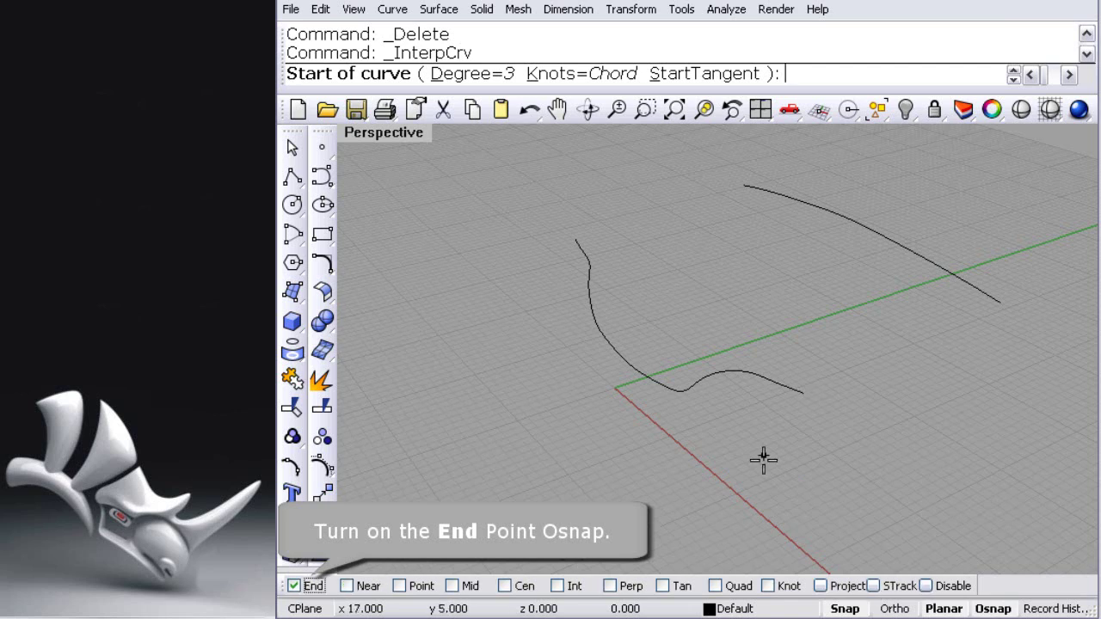
pyautogui.click(809, 400)
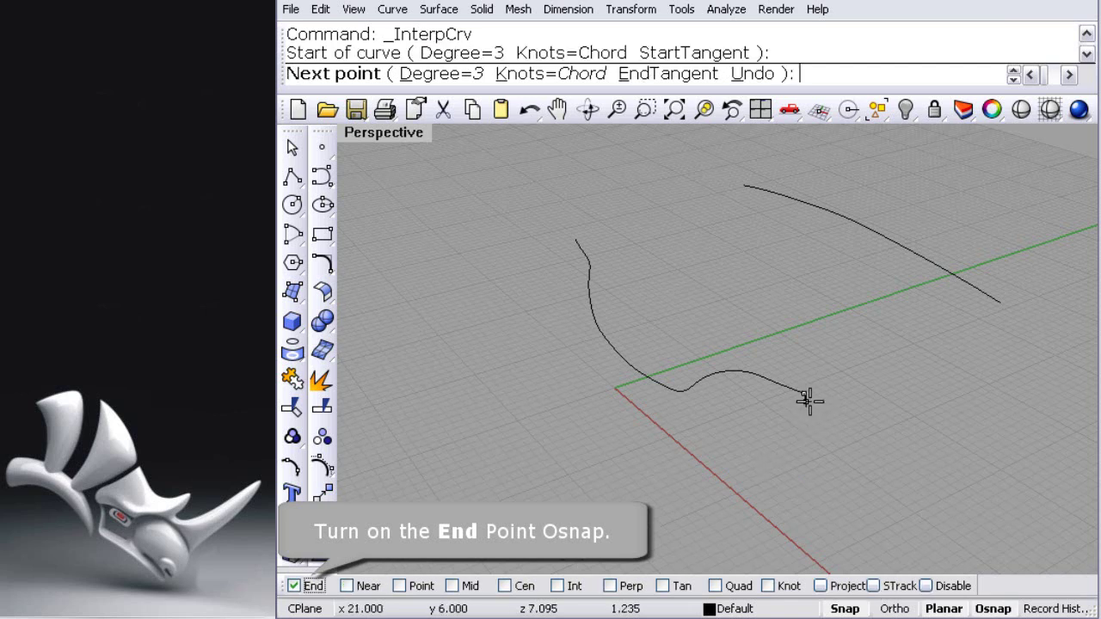
pyautogui.click(1000, 303)
pyautogui.press('Return')
pyautogui.click(848, 372)
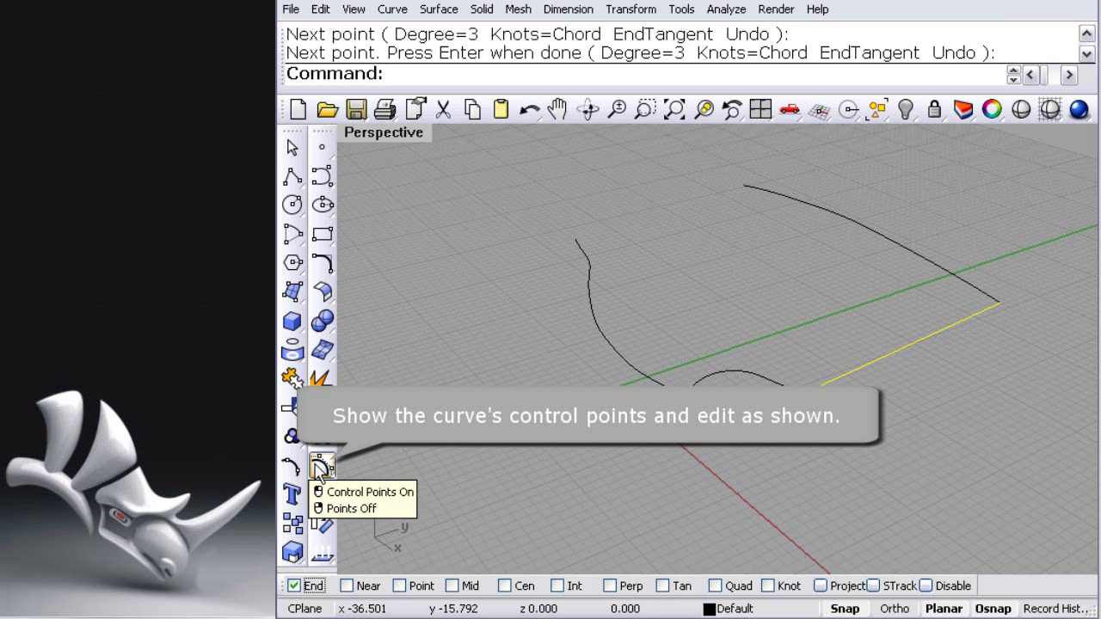
# Turn on the connecting curve's control points and zoom the enlarged side view onto the curve.
pyautogui.click(321, 469)
pyautogui.moveTo(756, 454); pyautogui.dragTo(447, 241, button='right')
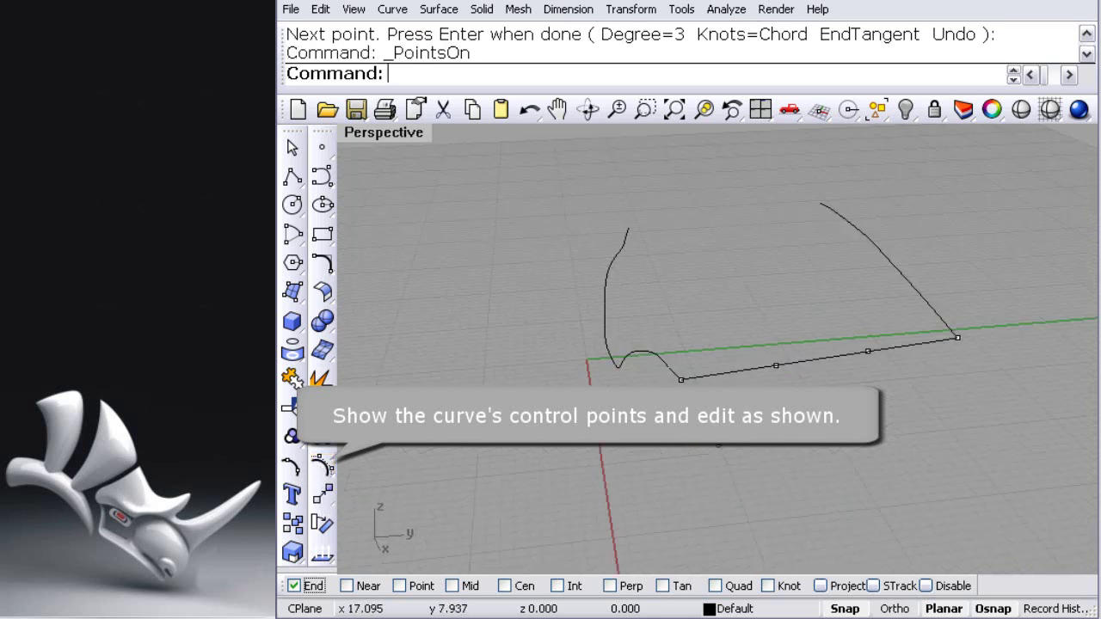
pyautogui.doubleClick(382, 138)
pyautogui.doubleClick(751, 137)
pyautogui.moveTo(586, 346)
pyautogui.mouseDown(button='right')
pyautogui.moveTo(853, 361)
pyautogui.moveTo(428, 168)
pyautogui.mouseUp(button='right')
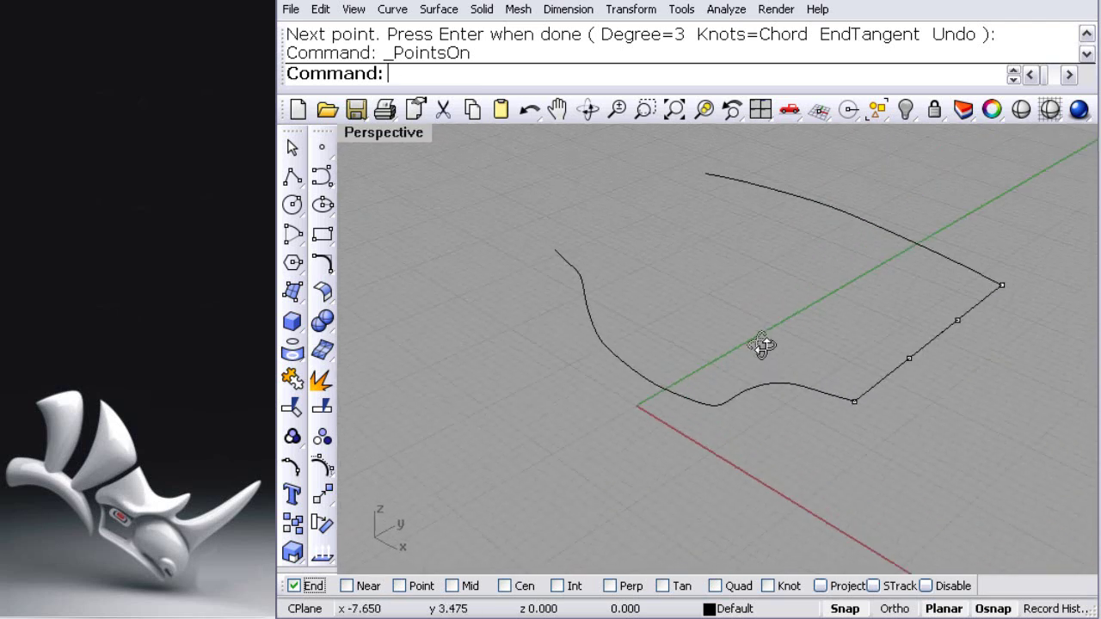
pyautogui.doubleClick(406, 136)
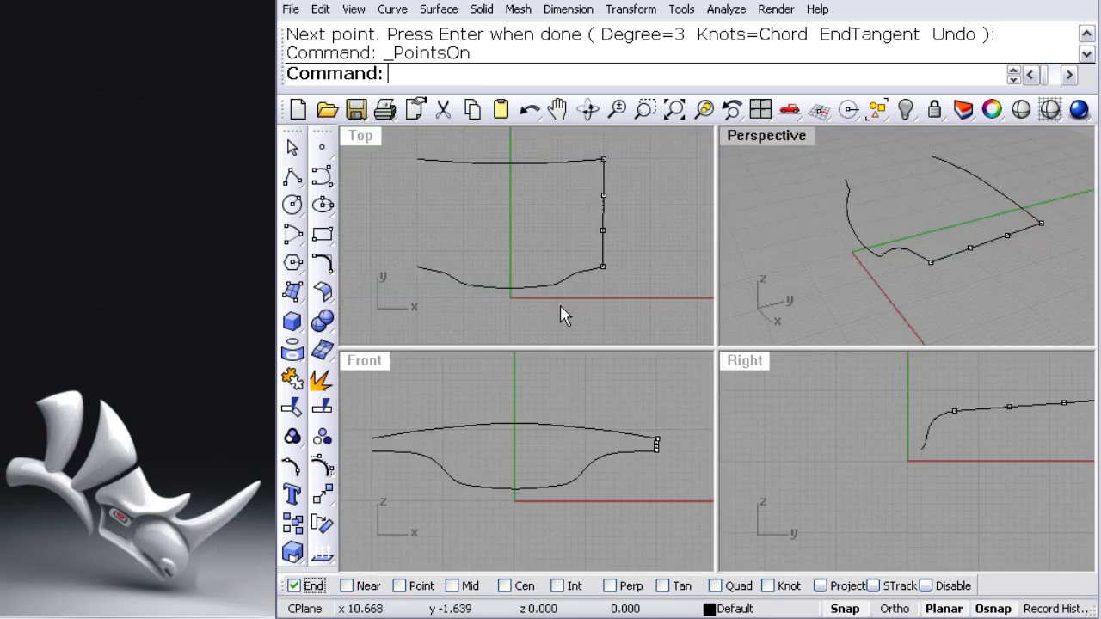
pyautogui.doubleClick(746, 360)
pyautogui.moveTo(874, 305)
pyautogui.mouseDown(button='right')
pyautogui.moveTo(728, 353)
pyautogui.moveTo(628, 447)
pyautogui.mouseUp(button='right')
pyautogui.scroll(2, 663, 388)
pyautogui.scroll(2, 707, 388)
# Drag two control points so the curve's lower end bends smoothly, then hide the points.
pyautogui.moveTo(704, 365); pyautogui.dragTo(546, 350)
pyautogui.click(875, 352)
pyautogui.moveTo(879, 354); pyautogui.dragTo(798, 349)
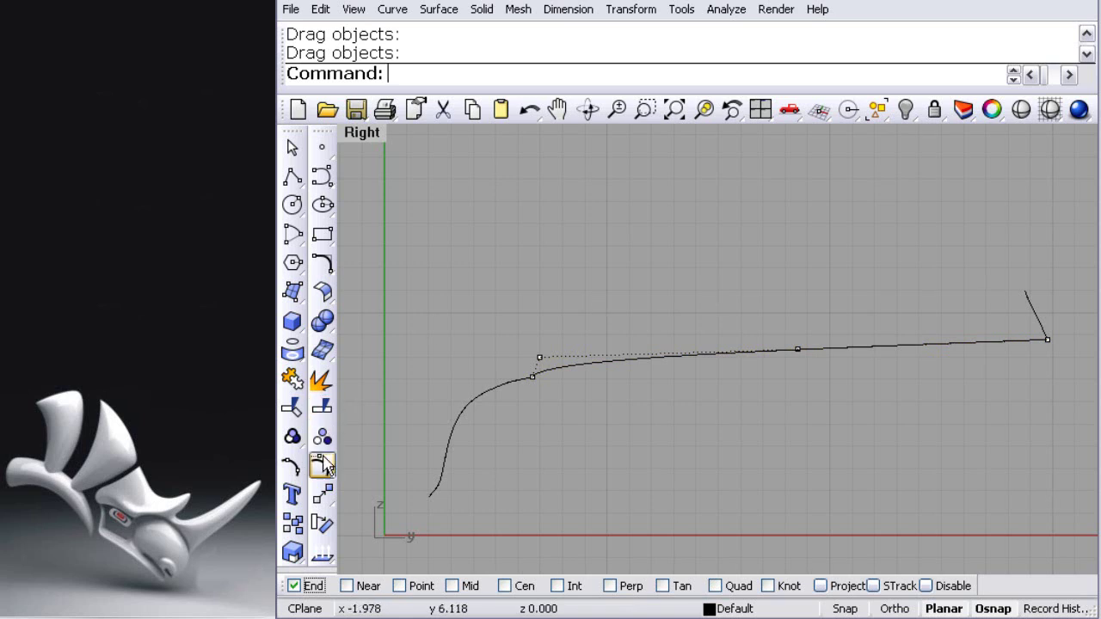
pyautogui.click(322, 407)
pyautogui.click(565, 365)
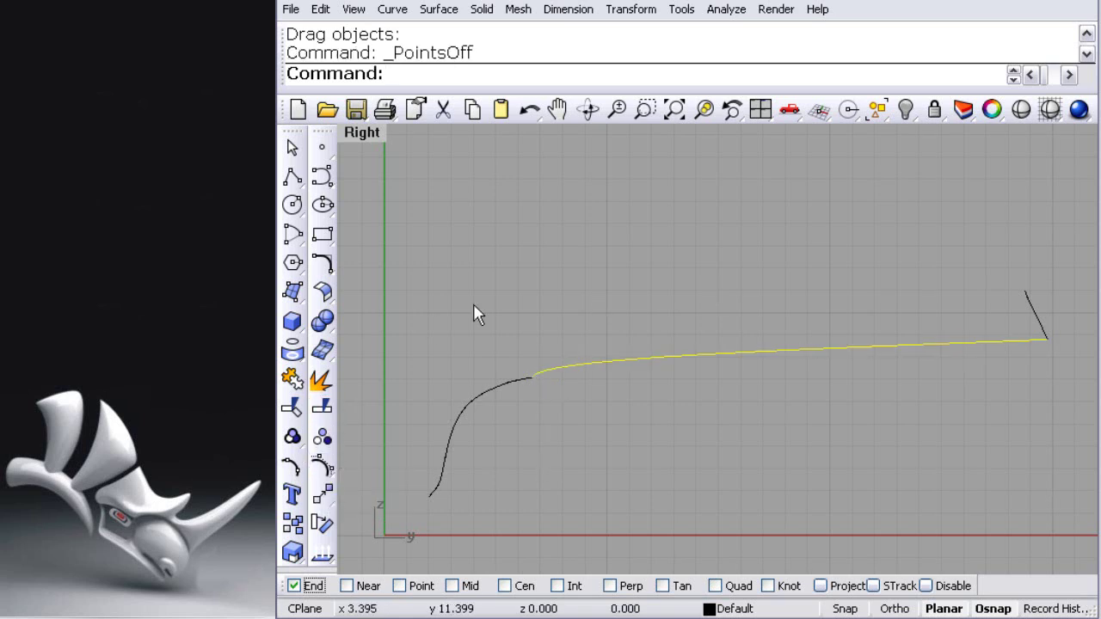
pyautogui.doubleClick(365, 136)
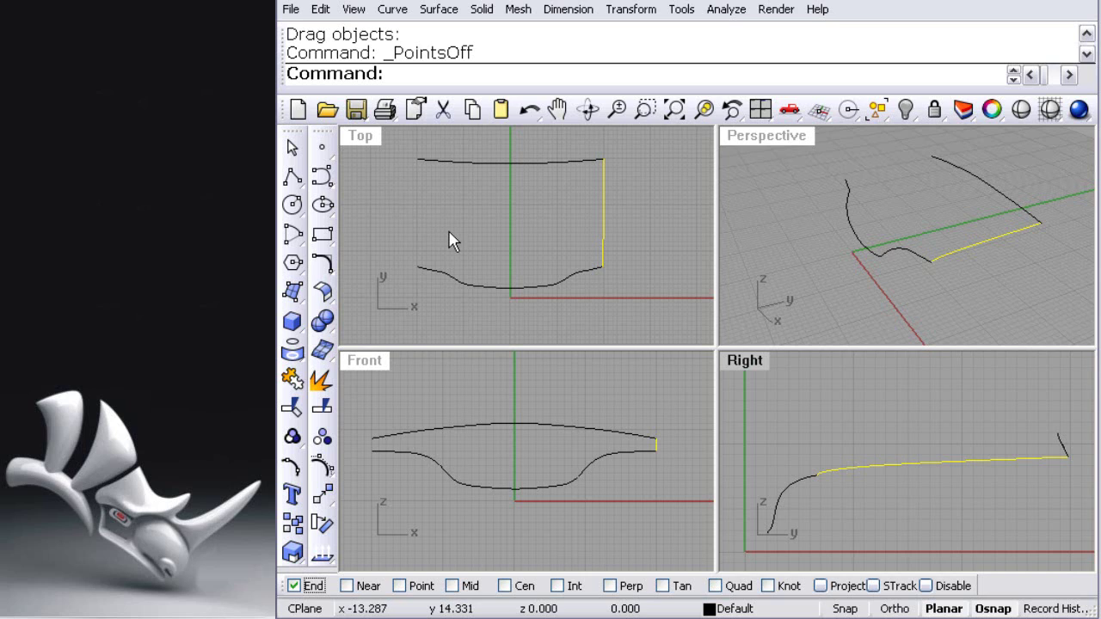
# In the maximized Top view, mirror a copy of the connecting curve across the vertical centre axis.
pyautogui.moveTo(484, 232); pyautogui.dragTo(481, 243, button='right')
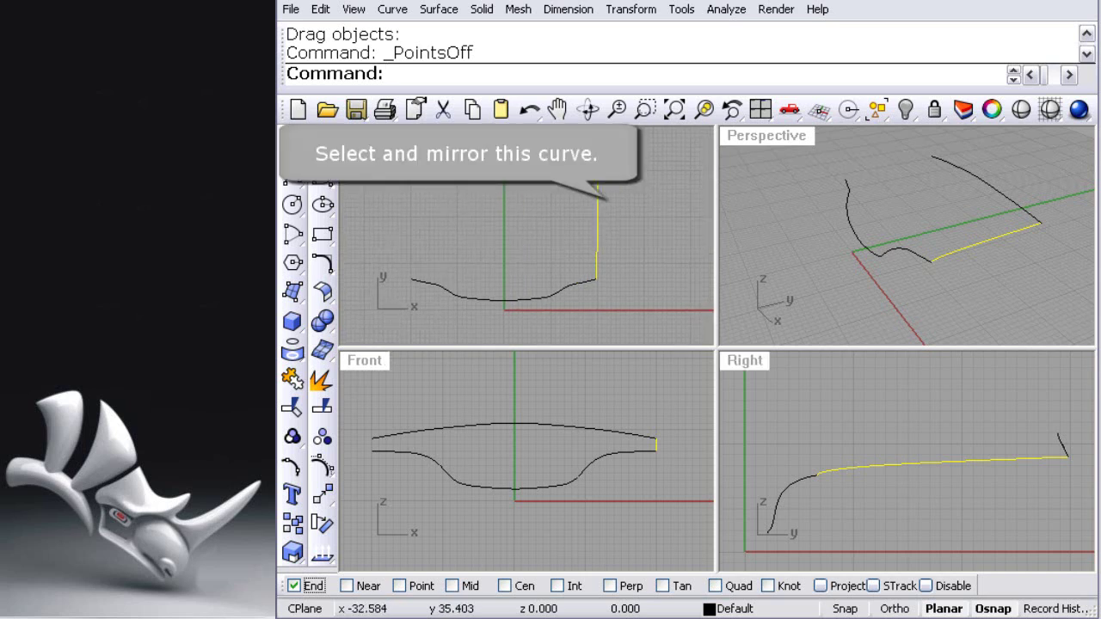
pyautogui.hotkey('ctrl', 'm')
pyautogui.click(845, 609)
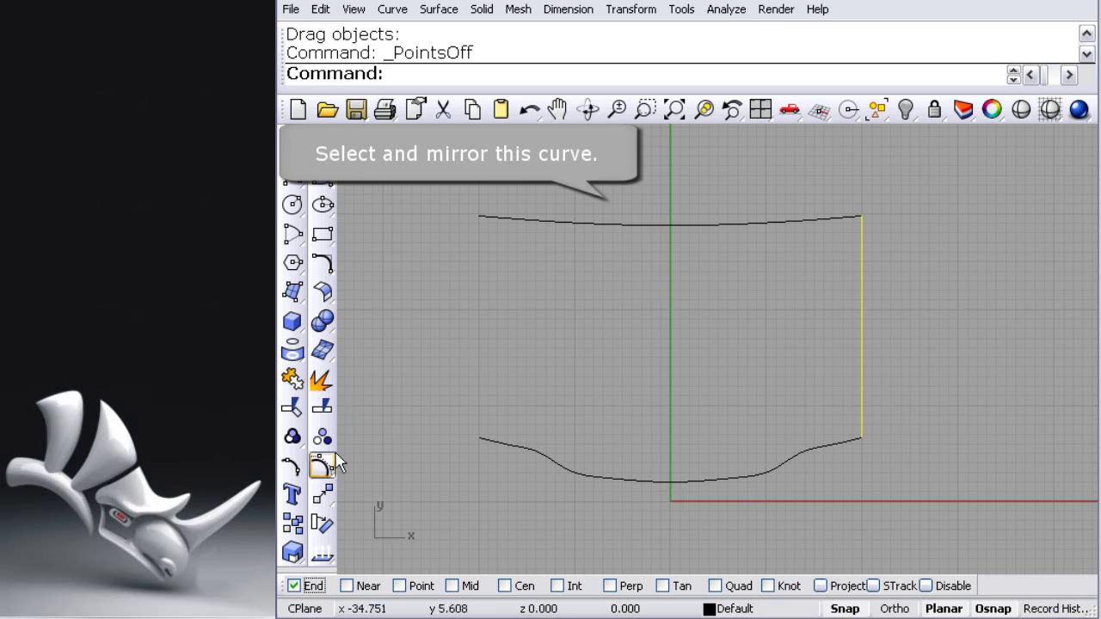
pyautogui.click(323, 493)
pyautogui.click(497, 517)
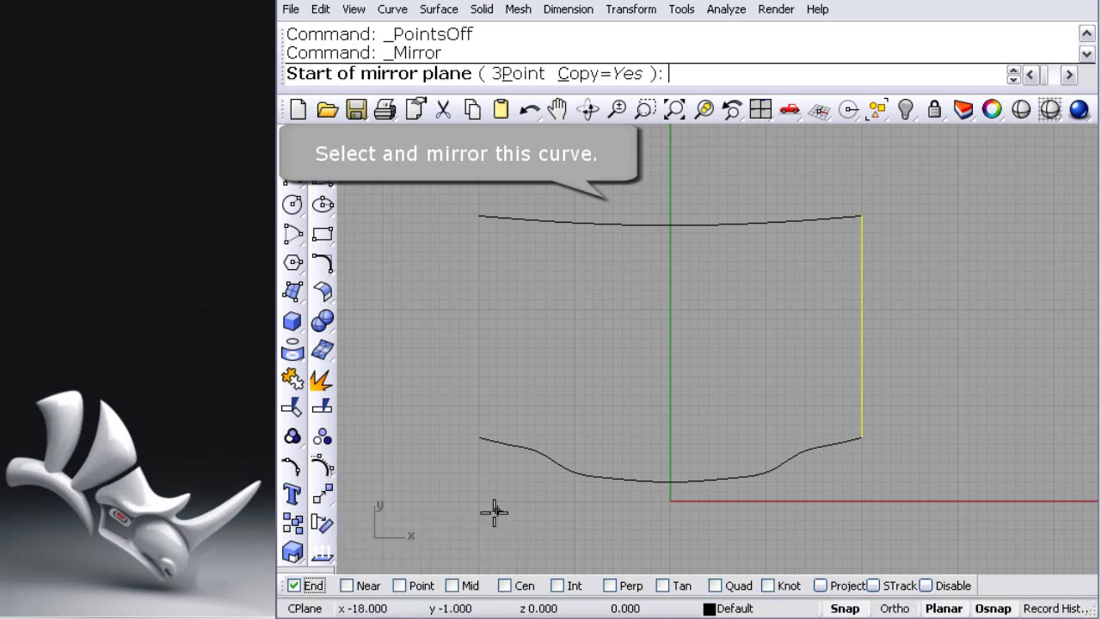
pyautogui.click(672, 347)
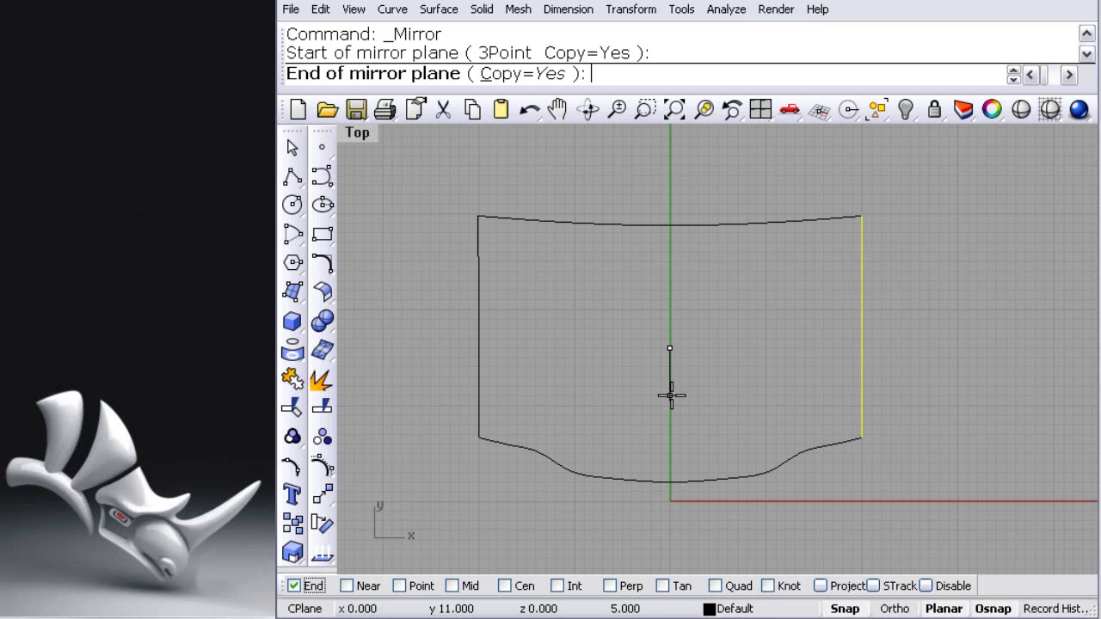
pyautogui.click(673, 399)
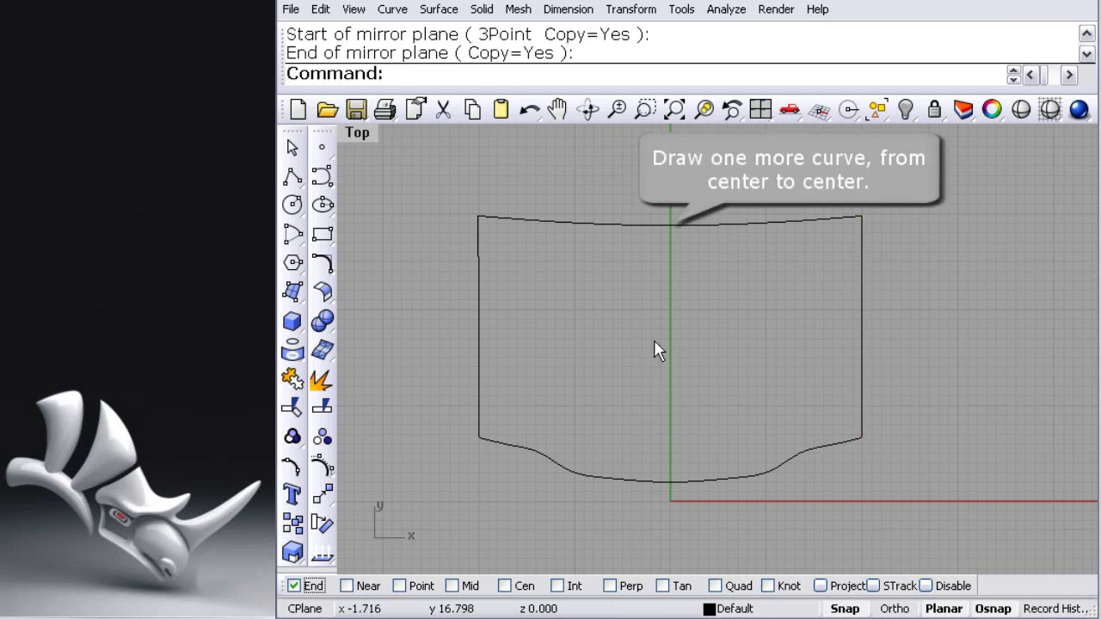
pyautogui.click(322, 176)
# Draw a centre curve from the top edge's midpoint straight down to the bottom edge's midpoint.
pyautogui.click(380, 198)
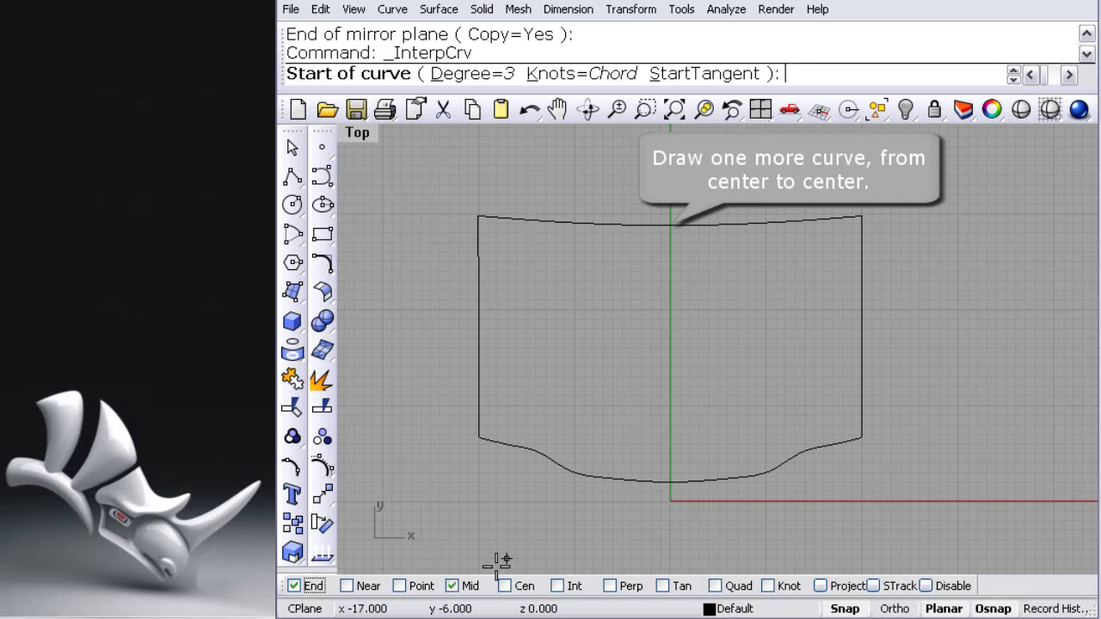
pyautogui.click(669, 225)
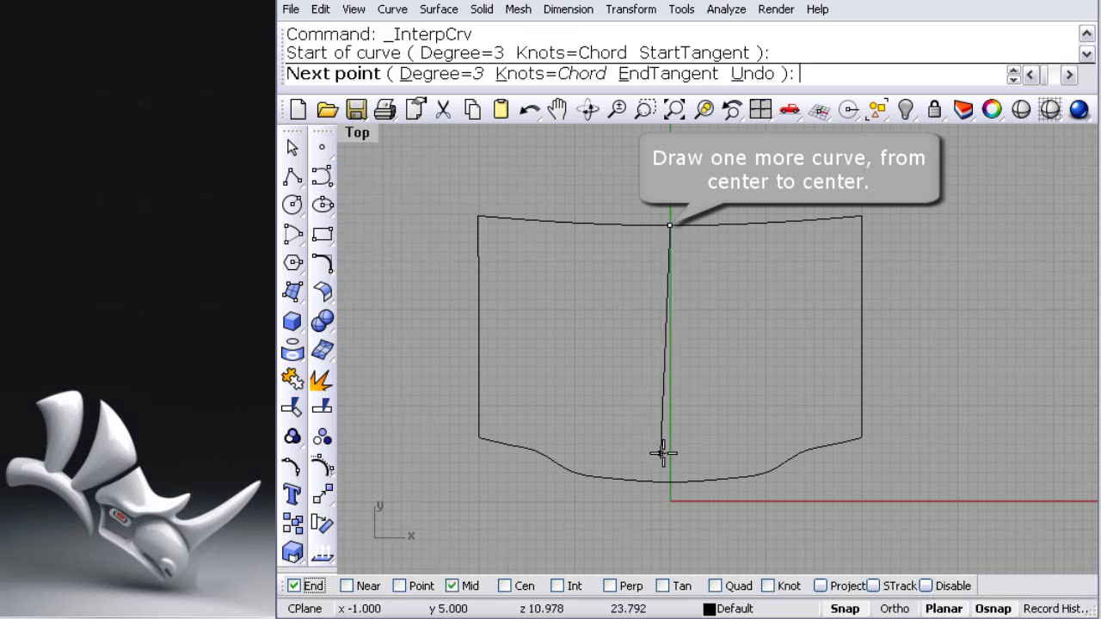
pyautogui.click(670, 481)
pyautogui.press('Return')
pyautogui.click(670, 476)
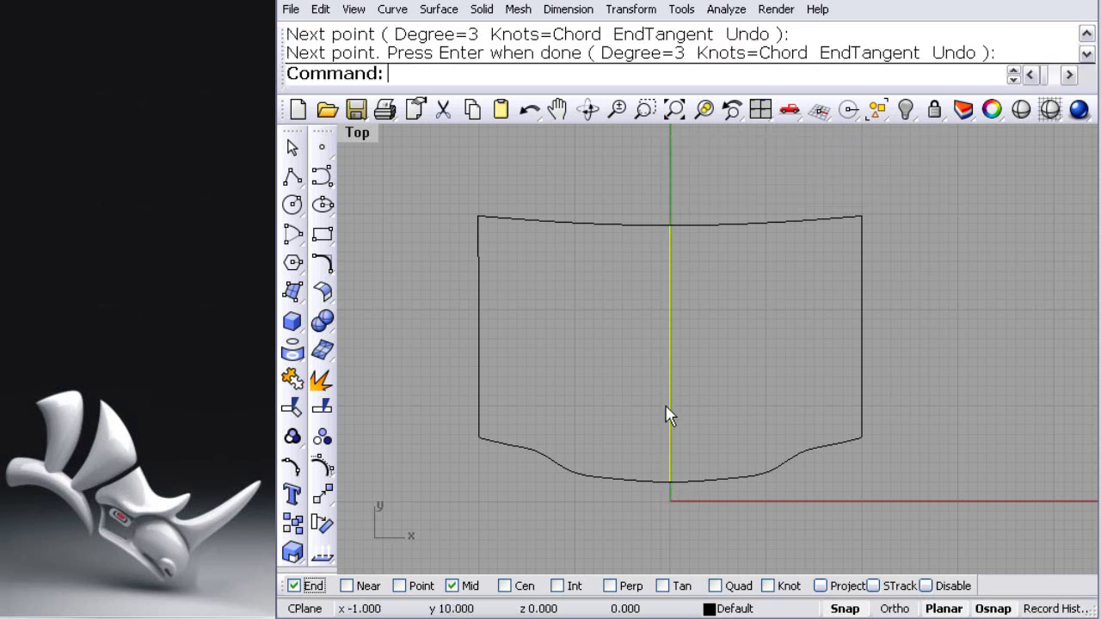
pyautogui.doubleClick(355, 136)
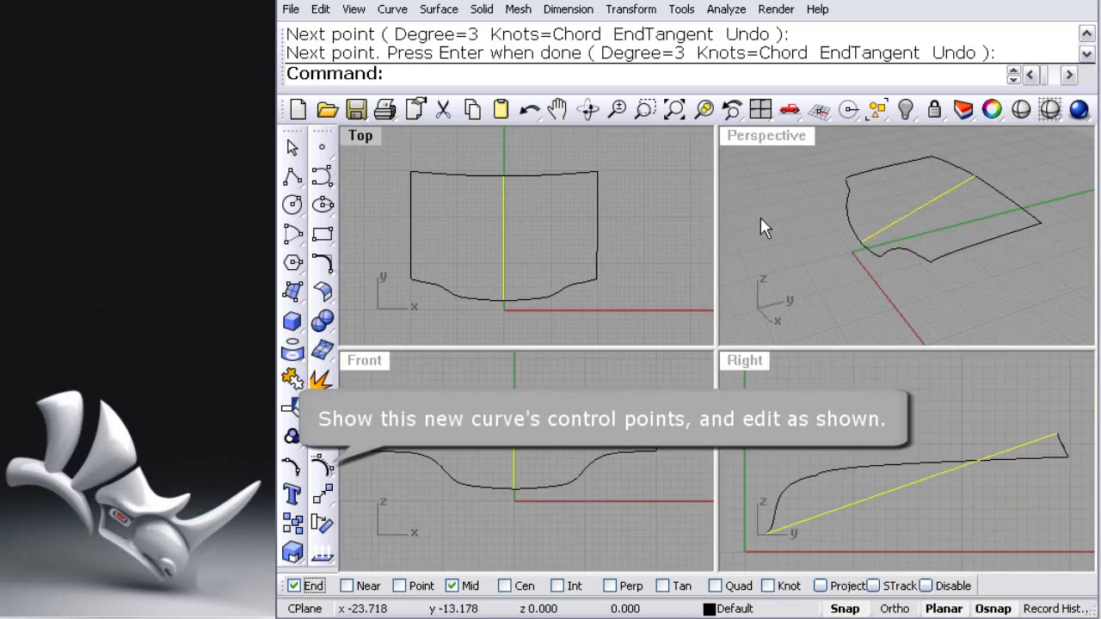
# Show the centre curve's control points in the enlarged side view and turn off object and grid snapping.
pyautogui.click(320, 469)
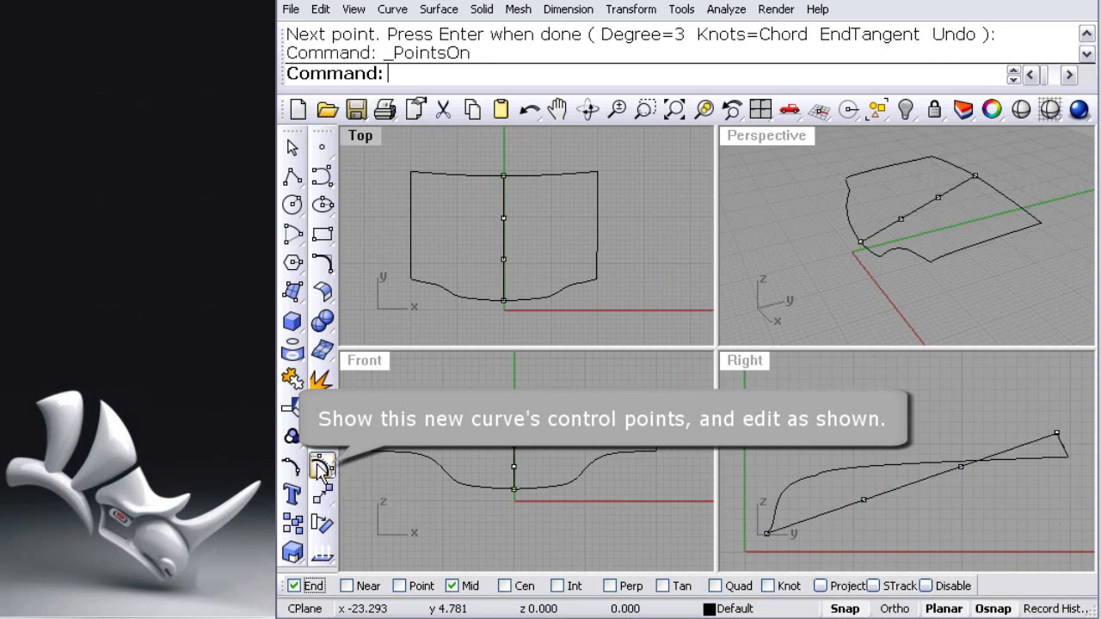
pyautogui.doubleClick(740, 360)
pyautogui.scroll(1, 613, 408)
pyautogui.scroll(1, 613, 409)
pyautogui.scroll(-1, 619, 422)
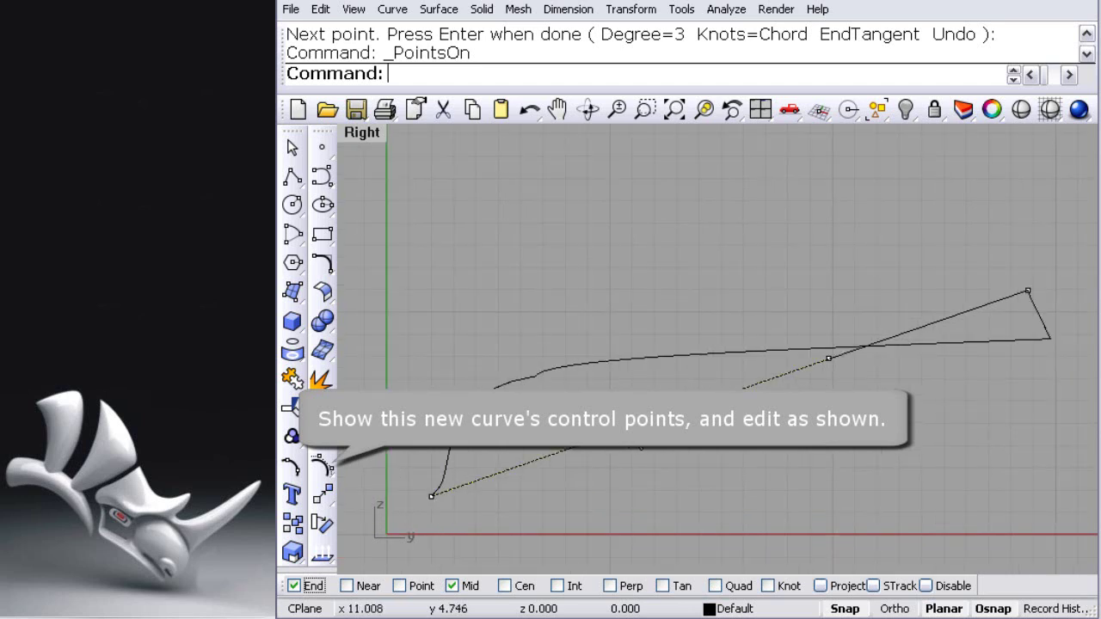
pyautogui.moveTo(645, 413); pyautogui.dragTo(588, 379)
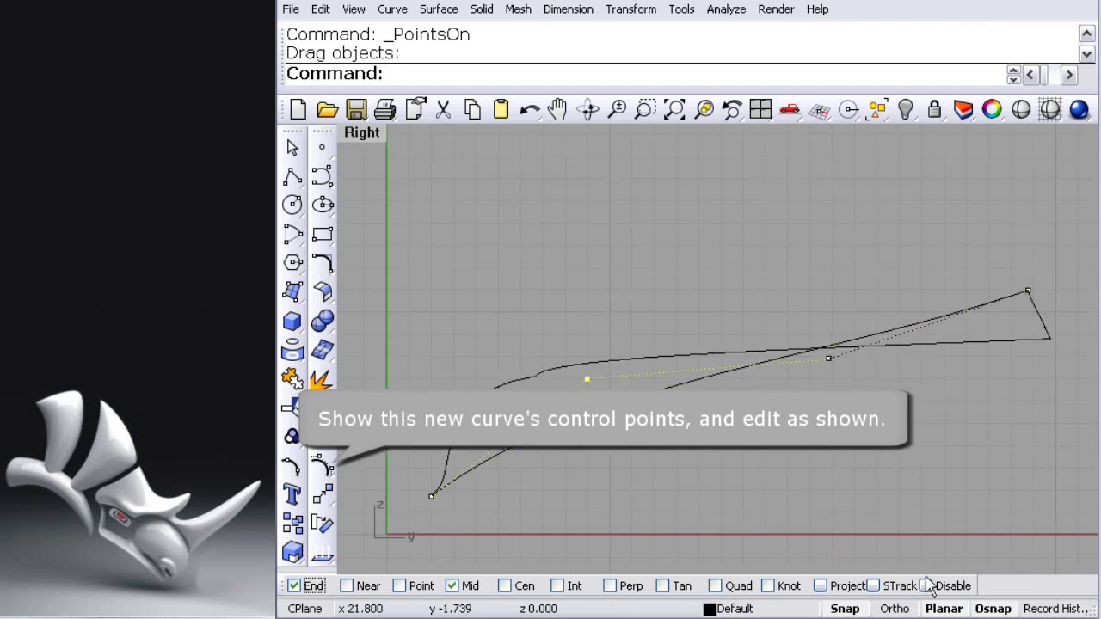
pyautogui.click(926, 588)
pyautogui.click(847, 608)
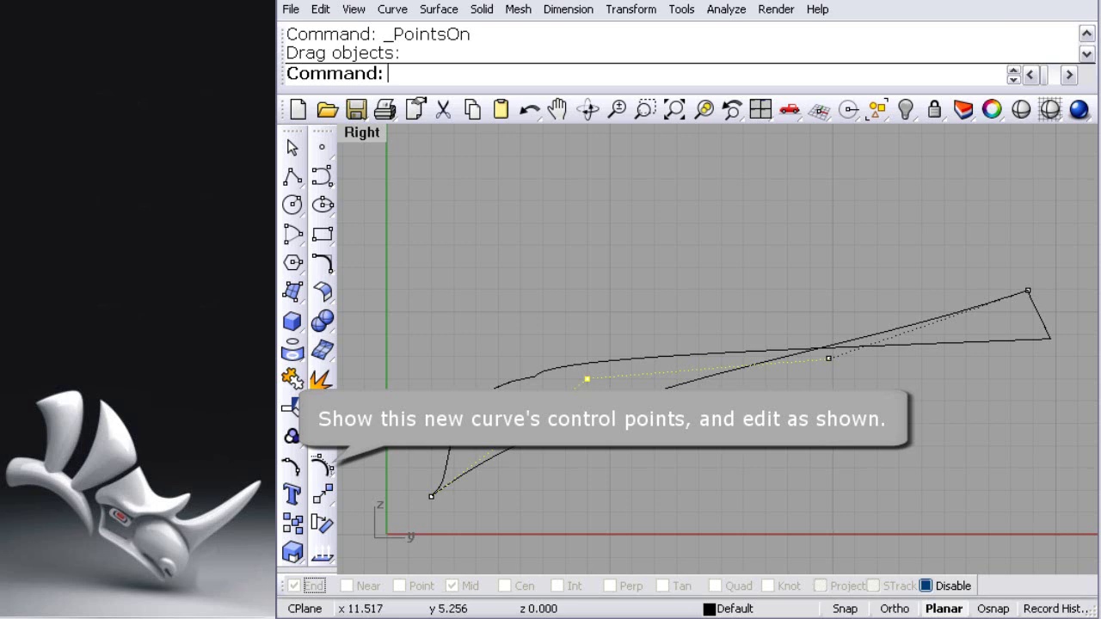
# Drag the control points so the curve rises steeply from its low end and levels along the hood top.
pyautogui.moveTo(587, 380); pyautogui.dragTo(477, 276)
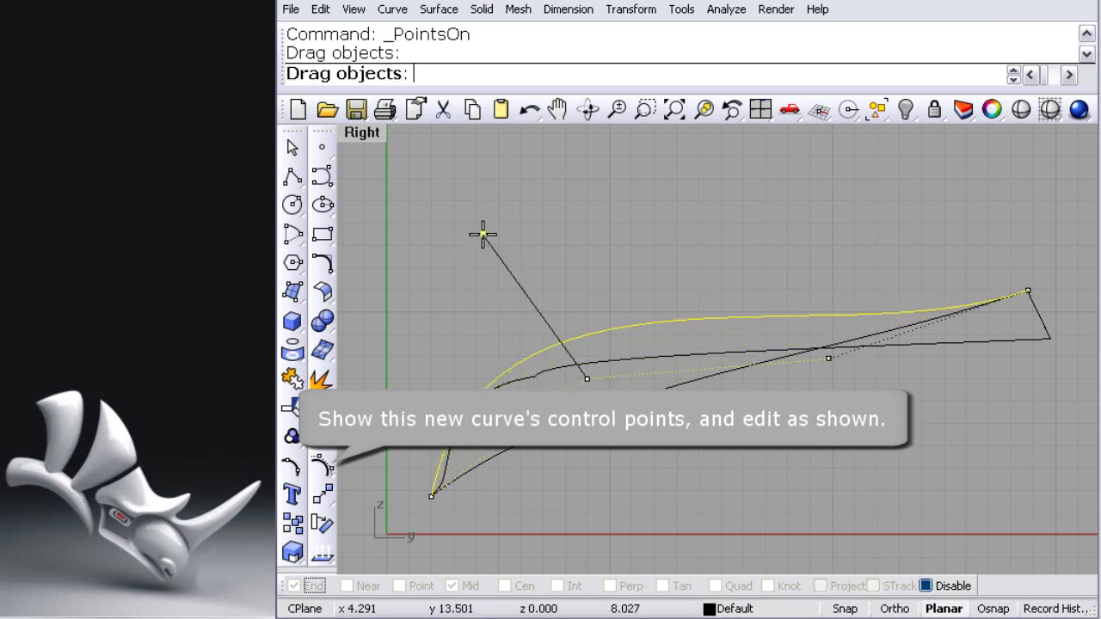
pyautogui.moveTo(478, 275); pyautogui.dragTo(483, 234)
pyautogui.moveTo(829, 358)
pyautogui.mouseDown()
pyautogui.moveTo(774, 293)
pyautogui.moveTo(731, 298)
pyautogui.mouseUp()
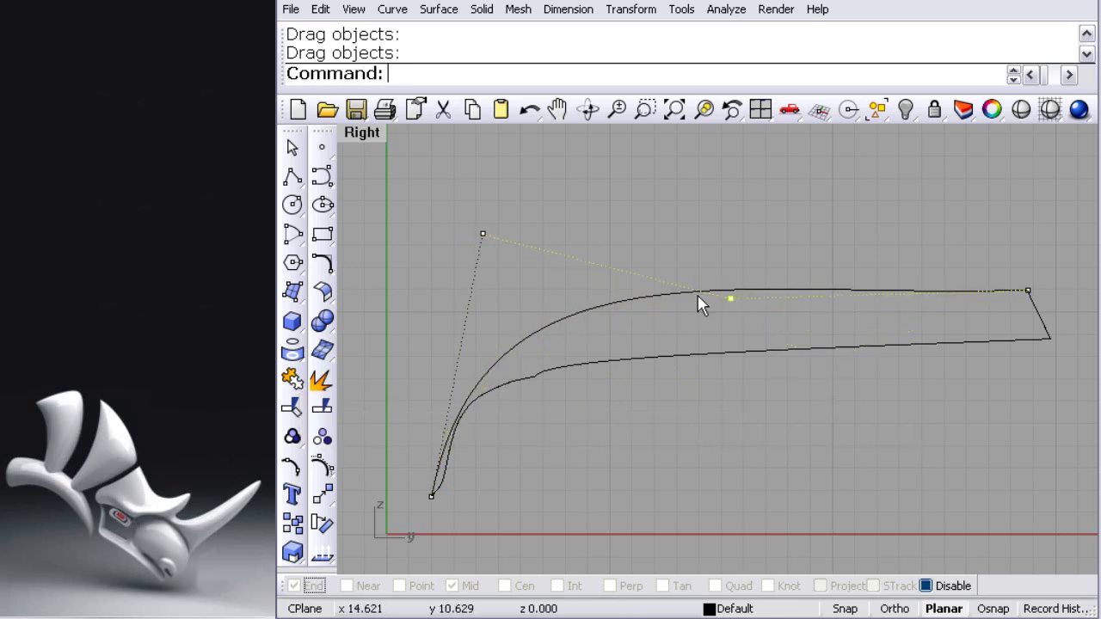
pyautogui.moveTo(485, 234); pyautogui.dragTo(448, 290)
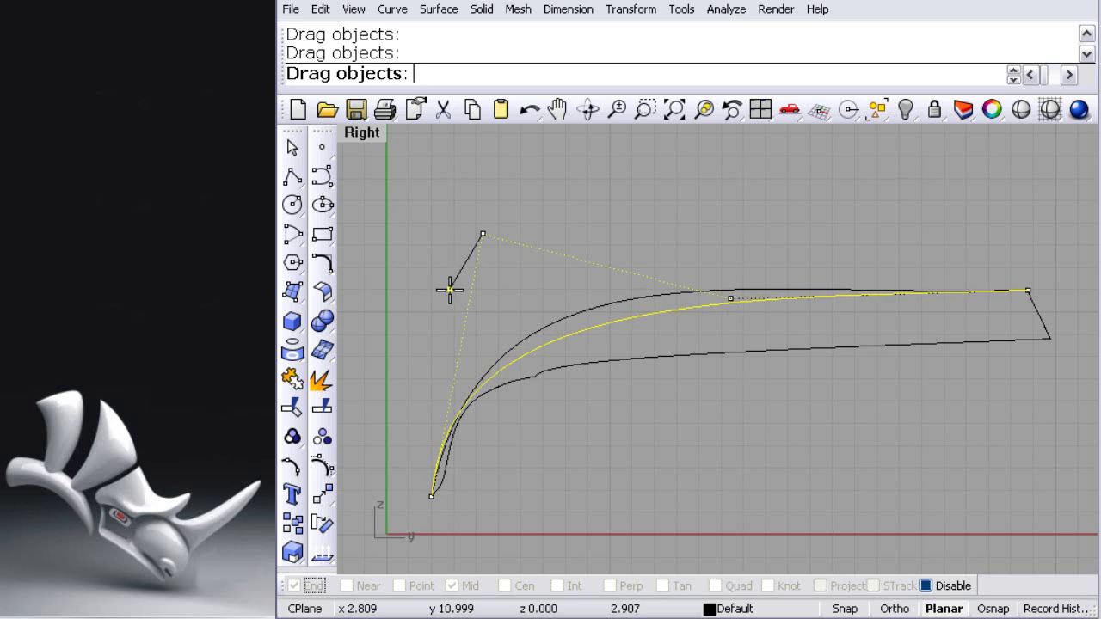
pyautogui.moveTo(448, 290); pyautogui.dragTo(454, 280)
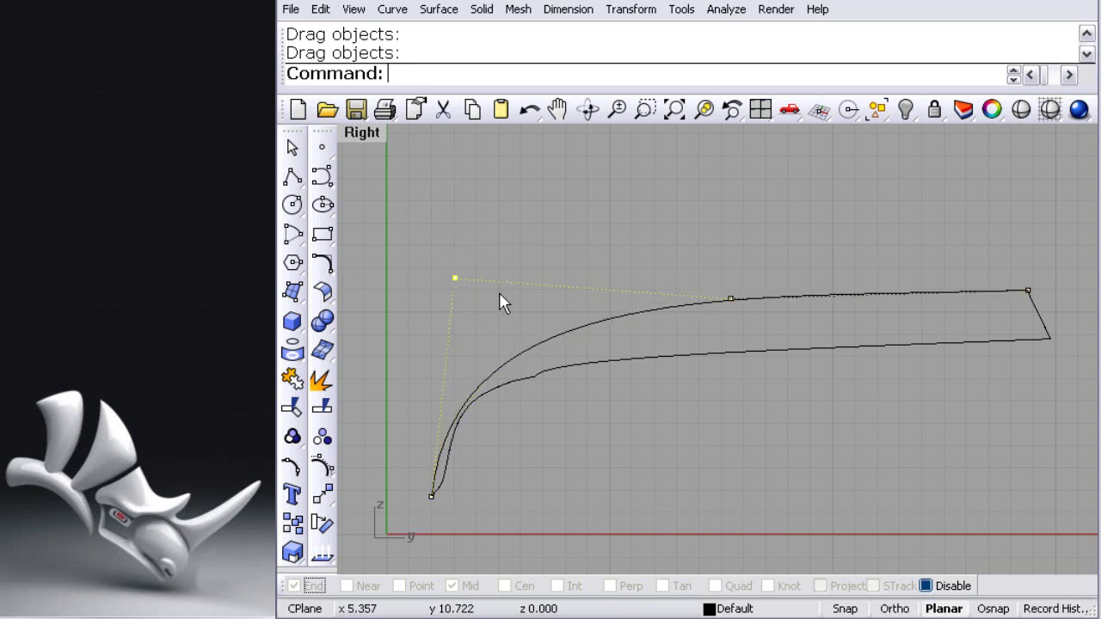
pyautogui.moveTo(731, 298); pyautogui.dragTo(634, 302)
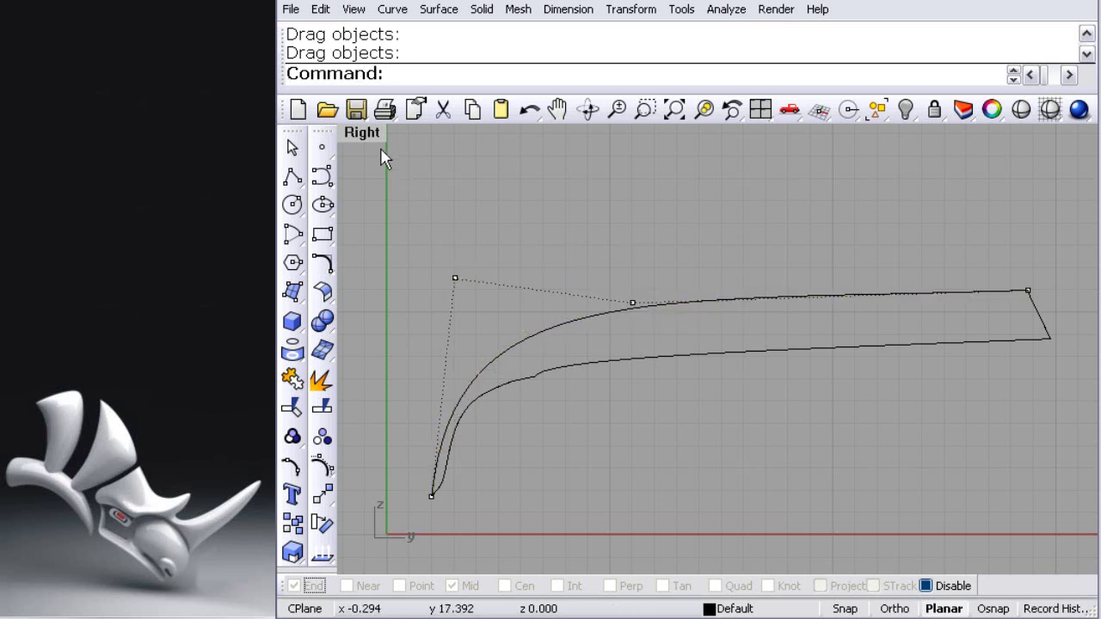
# Hide the control points in full-size Perspective and window-select all five hood curves.
pyautogui.doubleClick(362, 134)
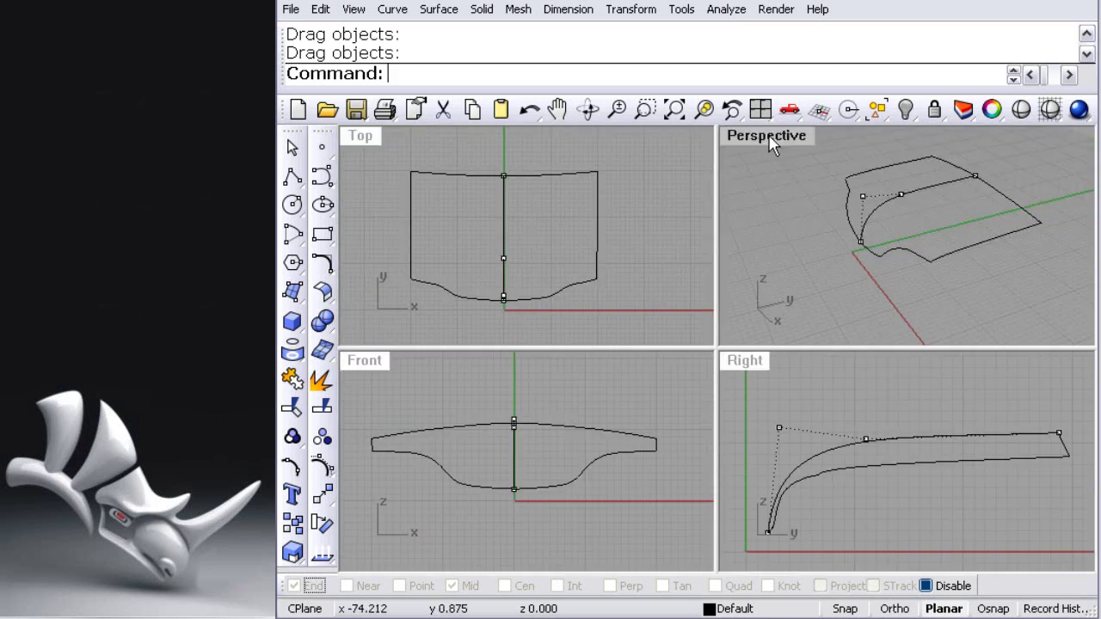
pyautogui.hotkey('ctrl', 'm')
pyautogui.moveTo(492, 422); pyautogui.dragTo(721, 400, button='right')
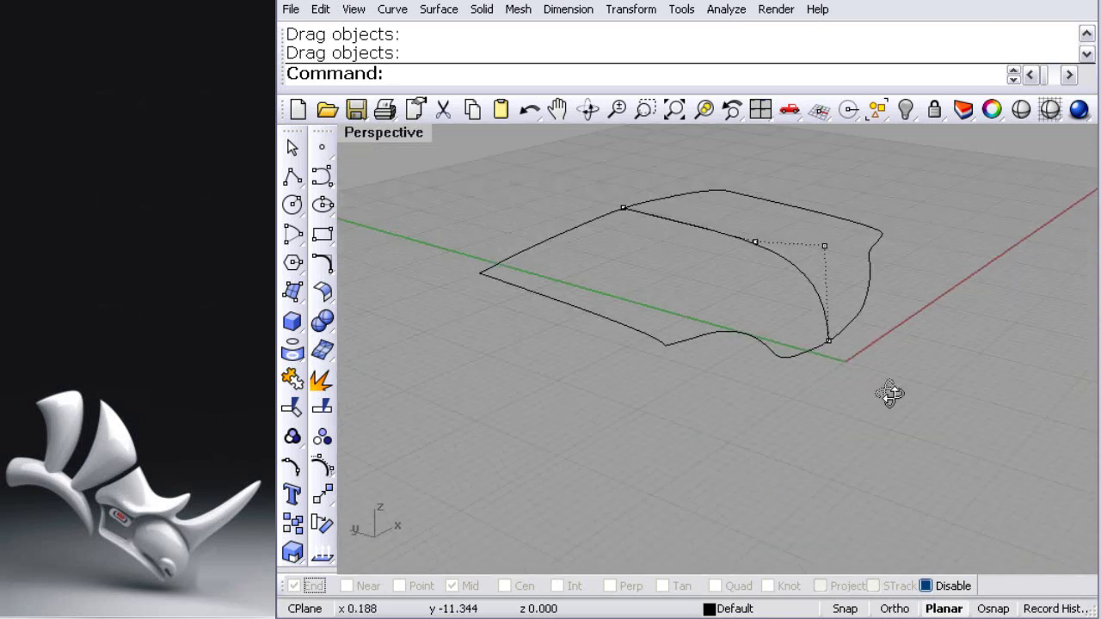
pyautogui.click(323, 409)
pyautogui.moveTo(337, 467)
pyautogui.mouseDown(button='right')
pyautogui.moveTo(840, 423)
pyautogui.moveTo(690, 381)
pyautogui.mouseUp(button='right')
pyautogui.moveTo(576, 410)
pyautogui.mouseDown(button='right')
pyautogui.moveTo(425, 405)
pyautogui.moveTo(459, 394)
pyautogui.moveTo(634, 457)
pyautogui.moveTo(698, 502)
pyautogui.moveTo(797, 471)
pyautogui.mouseUp(button='right')
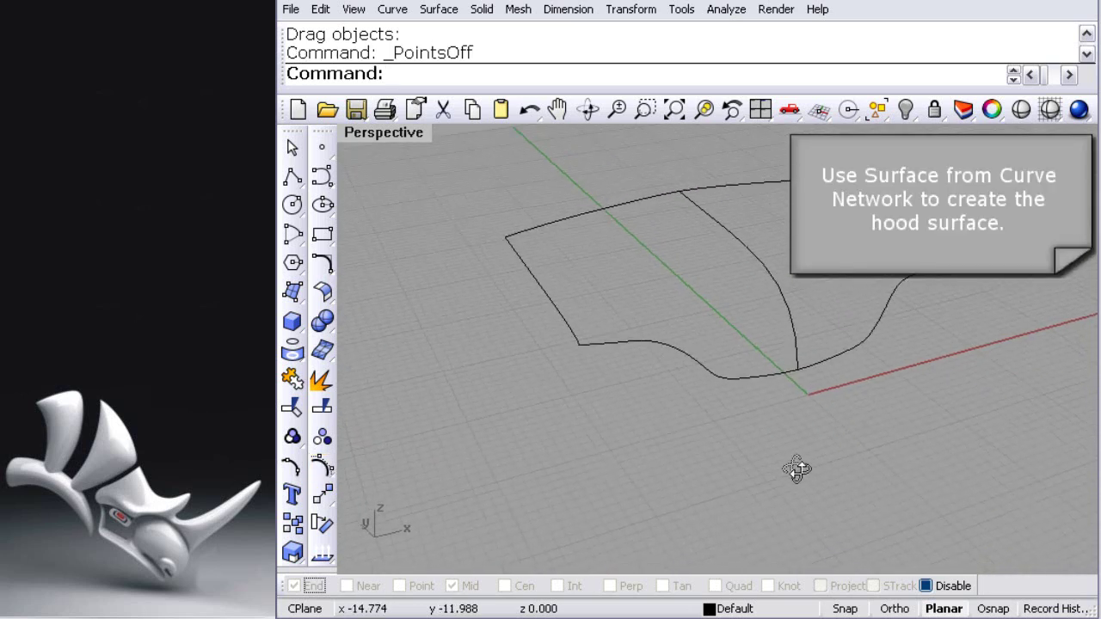
pyautogui.moveTo(776, 339); pyautogui.dragTo(777, 349, button='right')
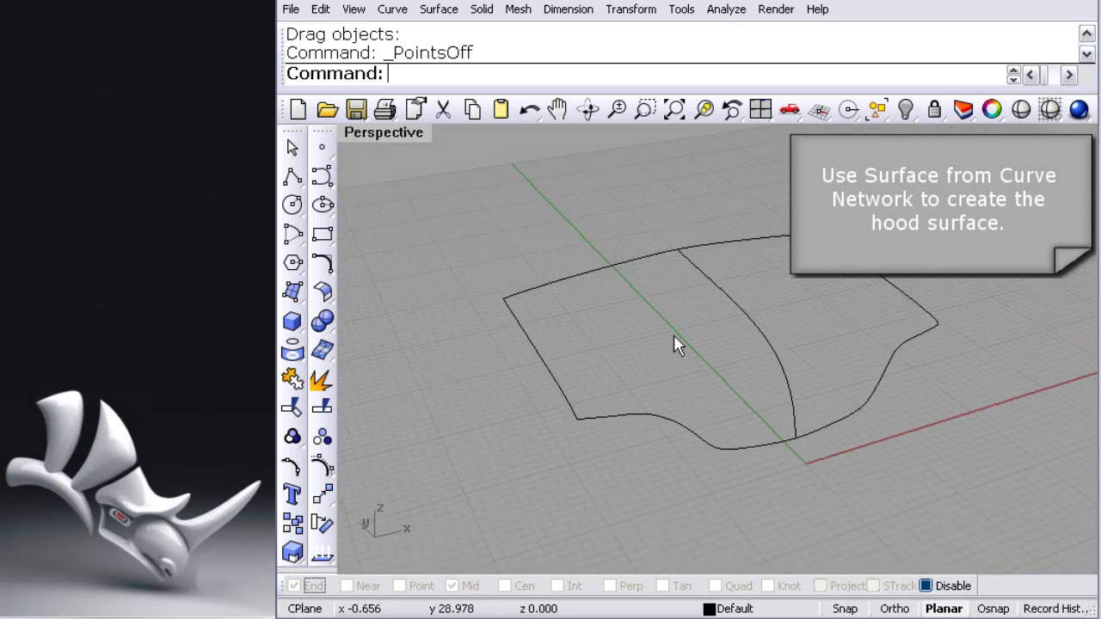
pyautogui.moveTo(700, 368); pyautogui.dragTo(513, 232)
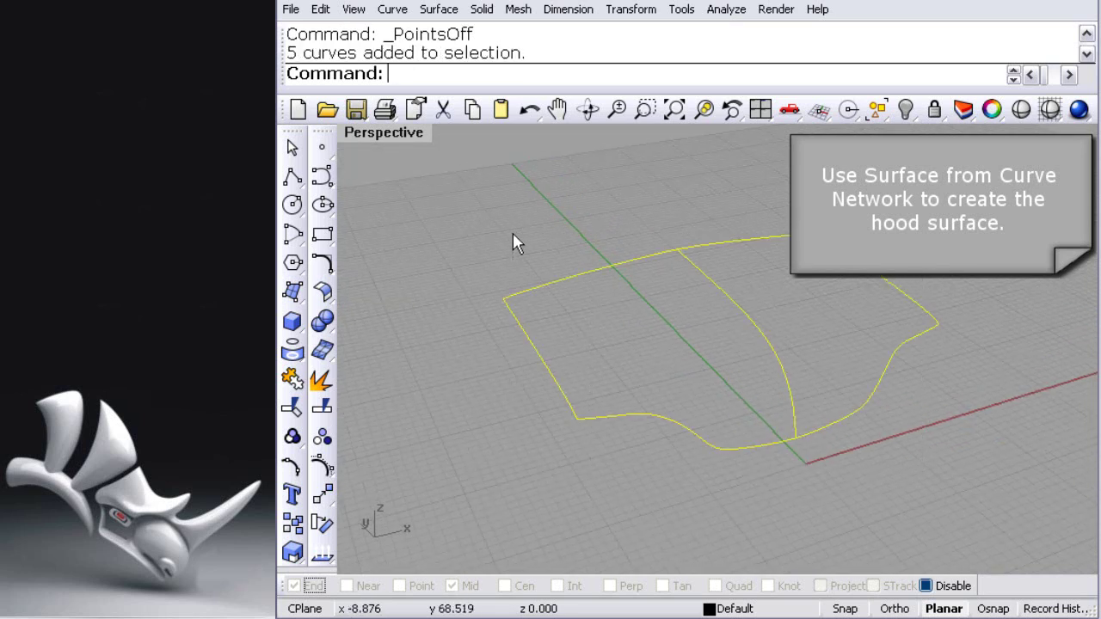
# Create a network surface from the five curves with 0.001 edge tolerance and view it shaded.
pyautogui.click(293, 293)
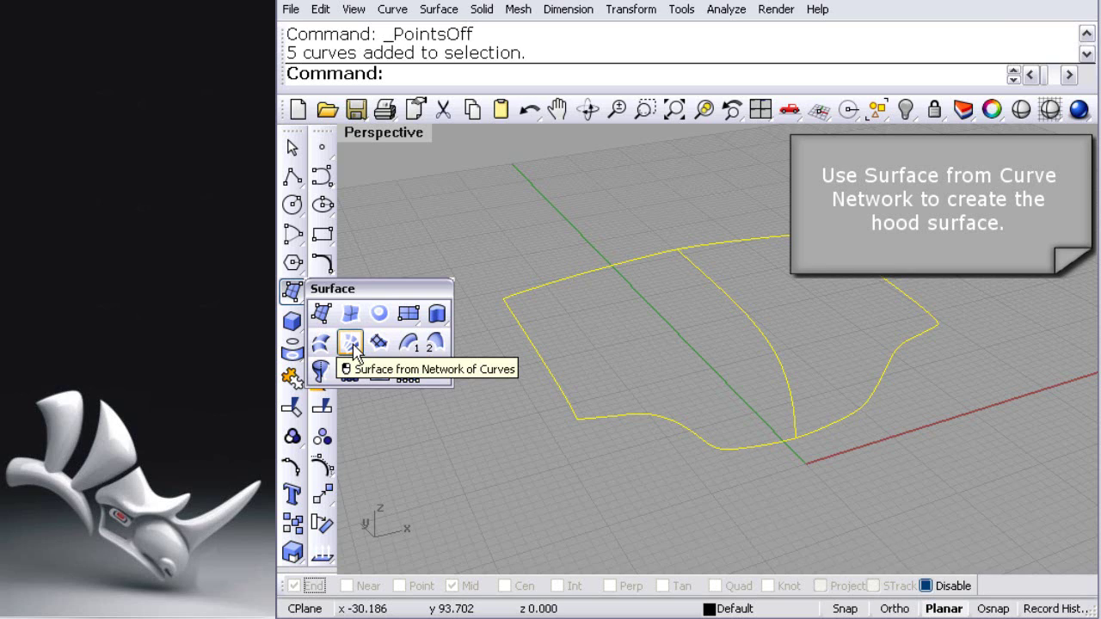
pyautogui.click(353, 344)
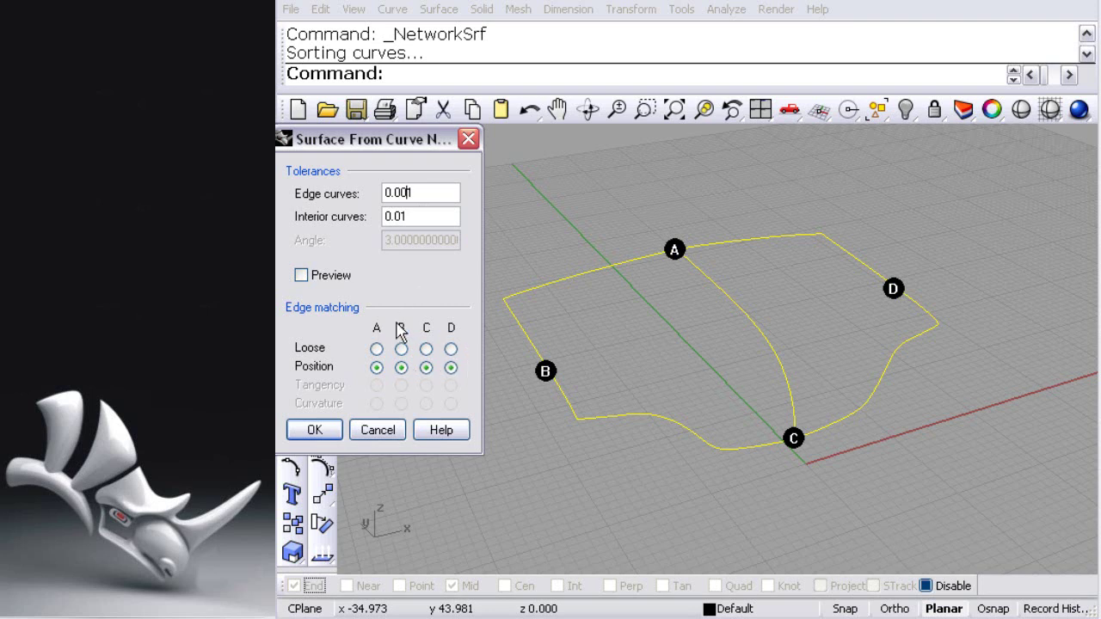
pyautogui.click(329, 431)
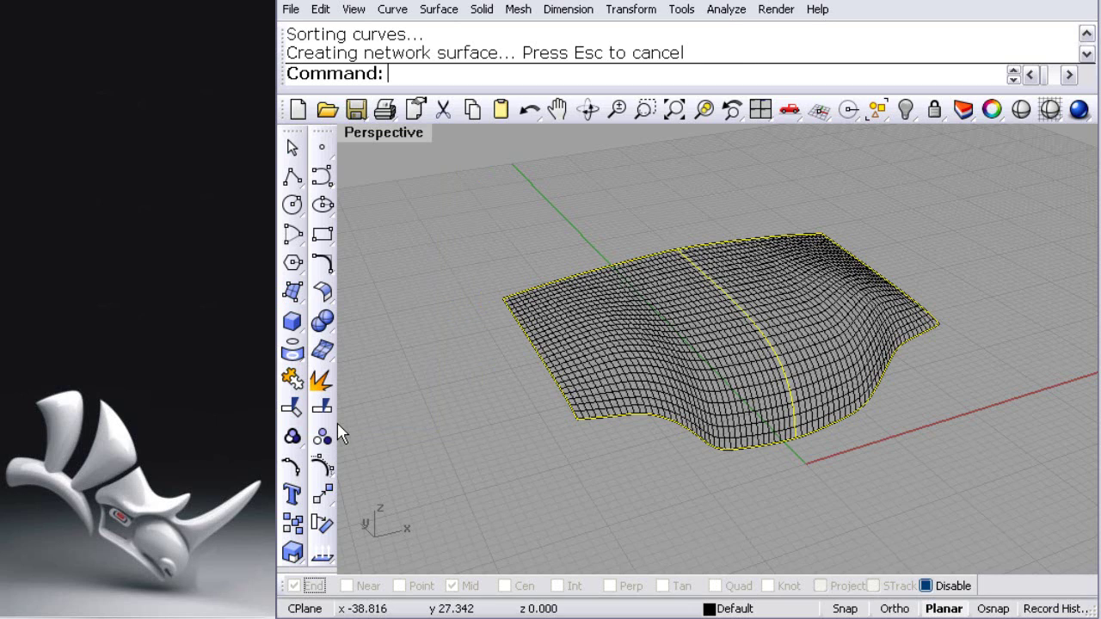
pyautogui.moveTo(737, 430)
pyautogui.mouseDown(button='right')
pyautogui.moveTo(785, 436)
pyautogui.moveTo(755, 314)
pyautogui.mouseUp(button='right')
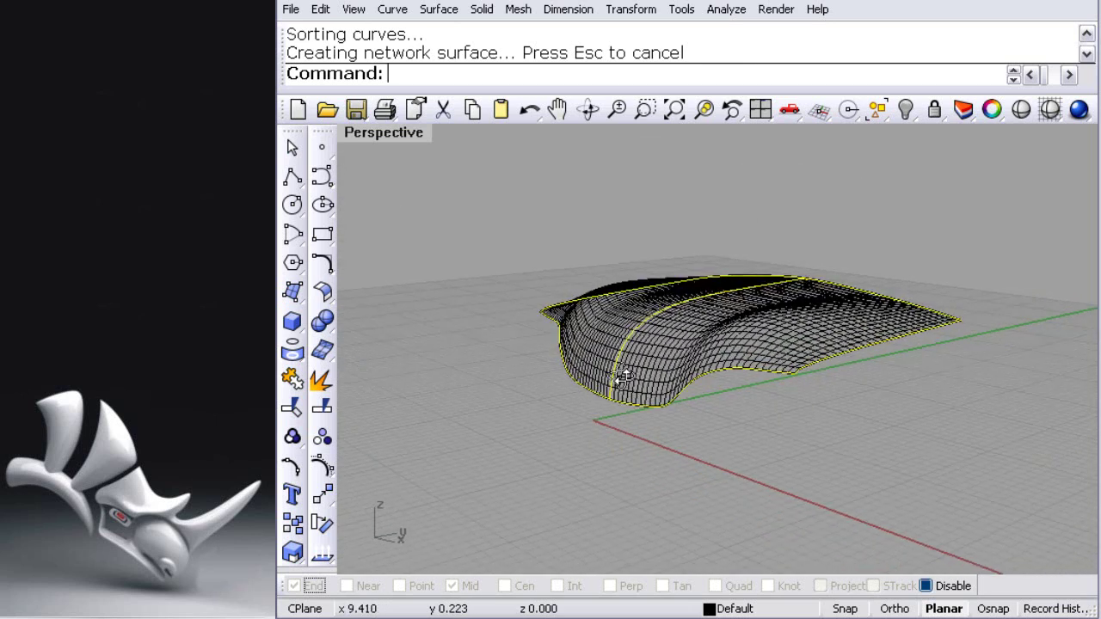
pyautogui.hotkey('ctrl', 'alt', 's')
# Delete the middle curve and turn on the hood surface's control points to inspect their dense grid.
pyautogui.moveTo(665, 371)
pyautogui.mouseDown(button='right')
pyautogui.moveTo(781, 319)
pyautogui.moveTo(860, 327)
pyautogui.moveTo(848, 357)
pyautogui.moveTo(785, 401)
pyautogui.moveTo(517, 387)
pyautogui.mouseUp(button='right')
pyautogui.press('Delete')
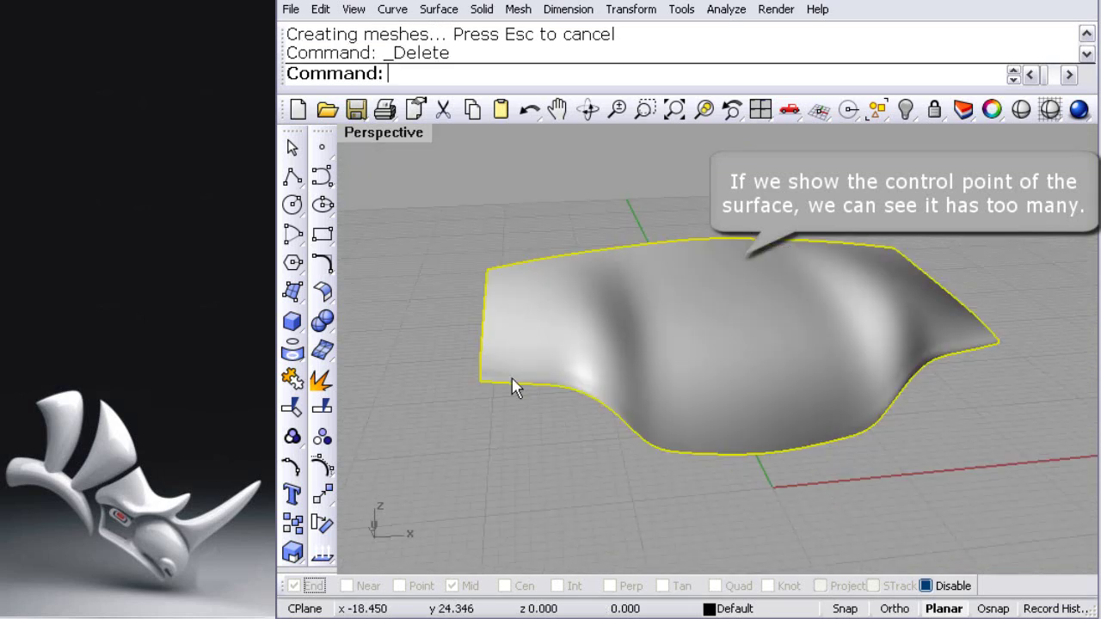
pyautogui.click(328, 470)
pyautogui.moveTo(732, 362)
pyautogui.mouseDown(button='right')
pyautogui.moveTo(711, 450)
pyautogui.moveTo(701, 424)
pyautogui.mouseUp(button='right')
pyautogui.scroll(3, 701, 425)
pyautogui.scroll(2, 718, 413)
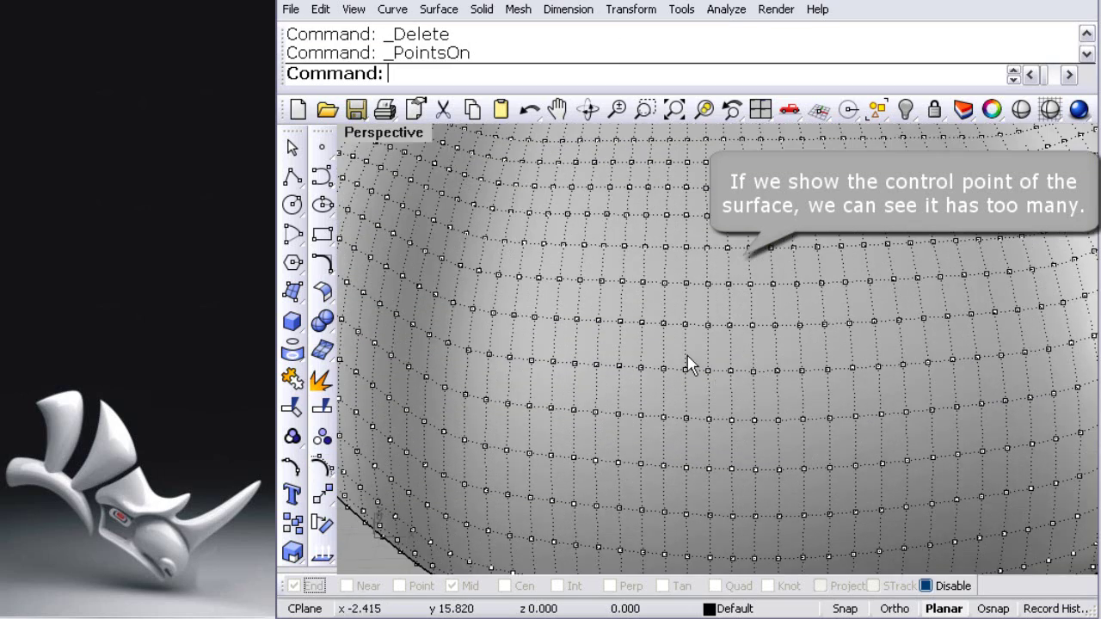
pyautogui.moveTo(823, 359)
pyautogui.mouseDown(button='right')
pyautogui.moveTo(705, 365)
pyautogui.moveTo(710, 323)
pyautogui.mouseUp(button='right')
pyautogui.scroll(-5, 706, 366)
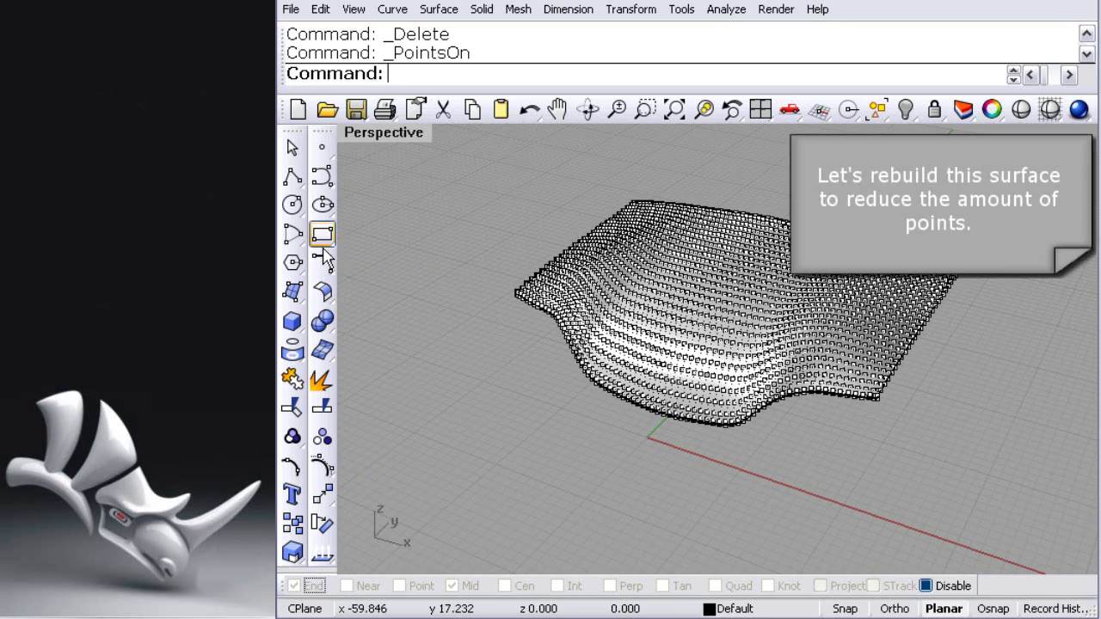
# Rebuild the hood surface to 36 × 18 control points at degree 3, previewing before applying.
pyautogui.click(324, 294)
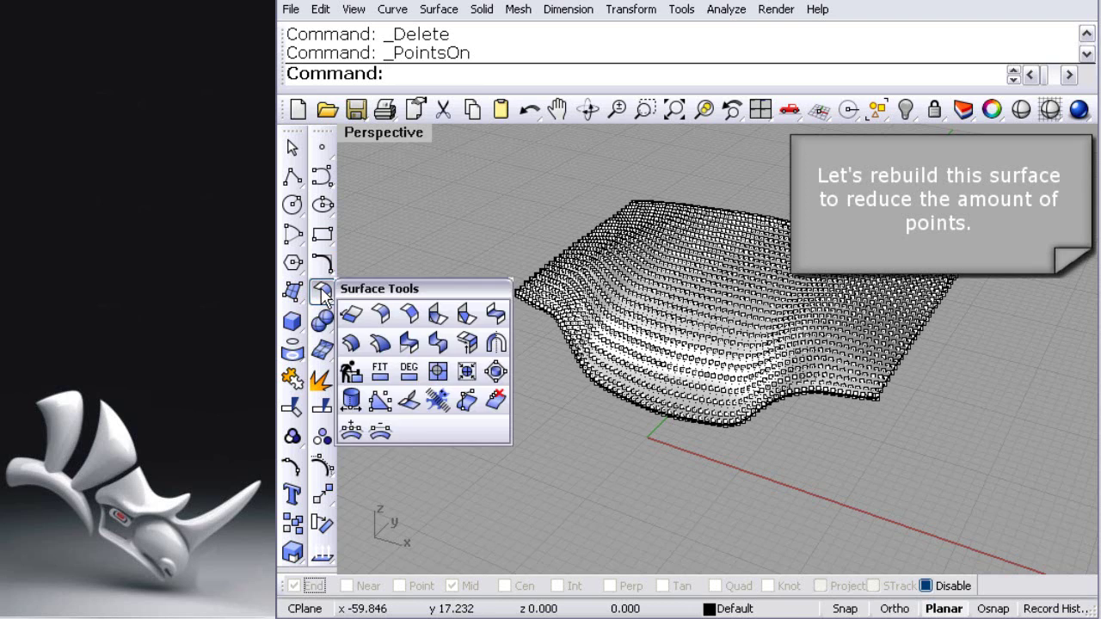
pyautogui.click(351, 376)
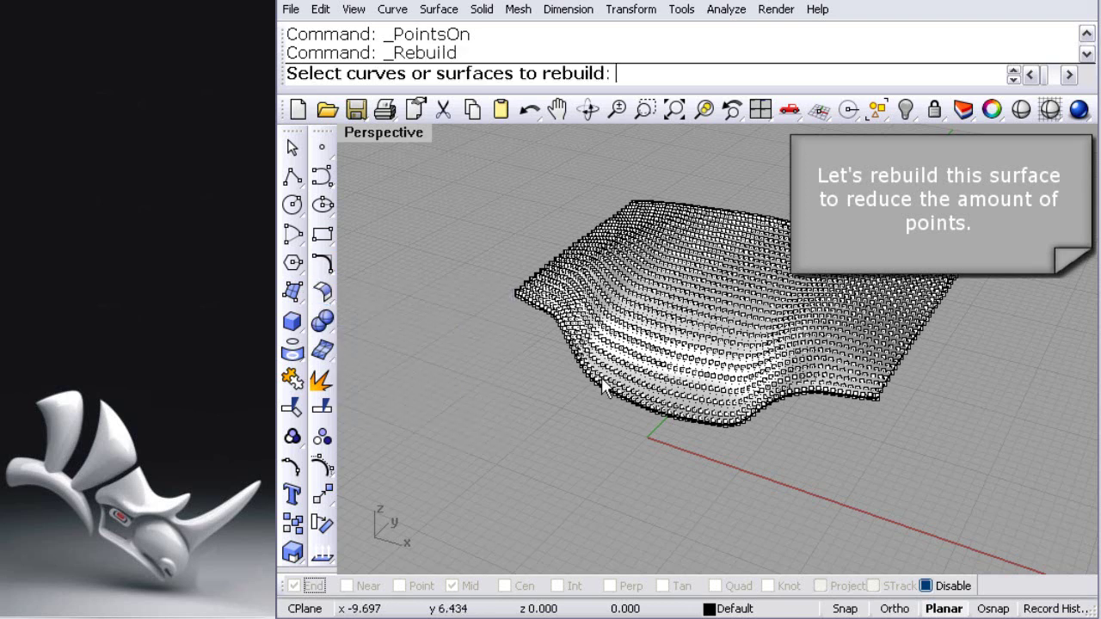
pyautogui.click(711, 338)
pyautogui.press('Return')
pyautogui.moveTo(671, 137); pyautogui.dragTo(446, 194)
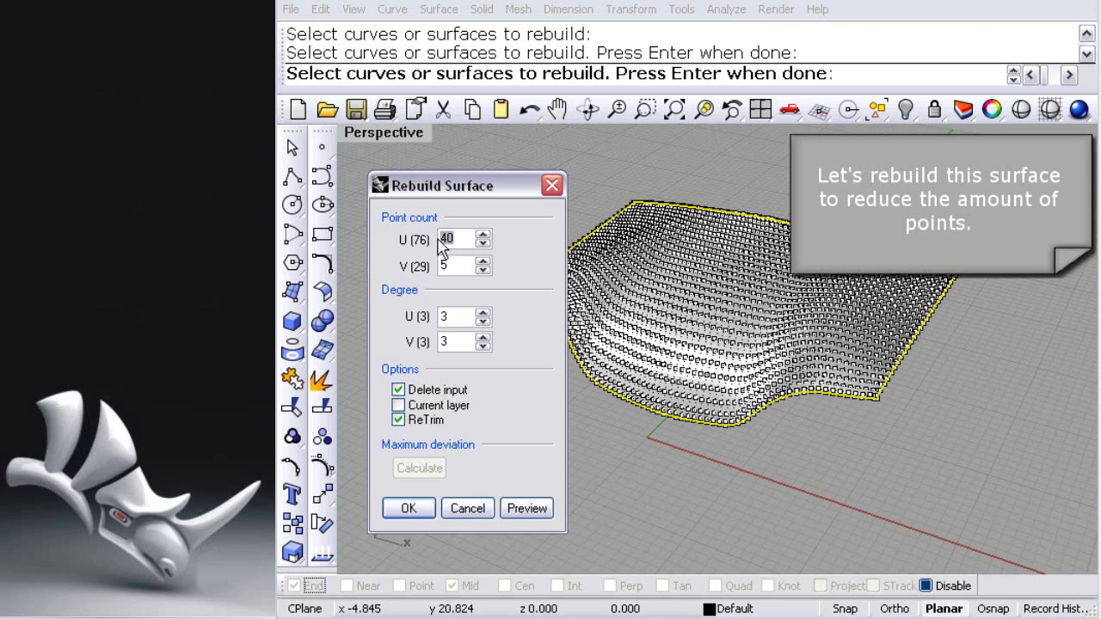
pyautogui.write('36')
pyautogui.doubleClick(447, 264)
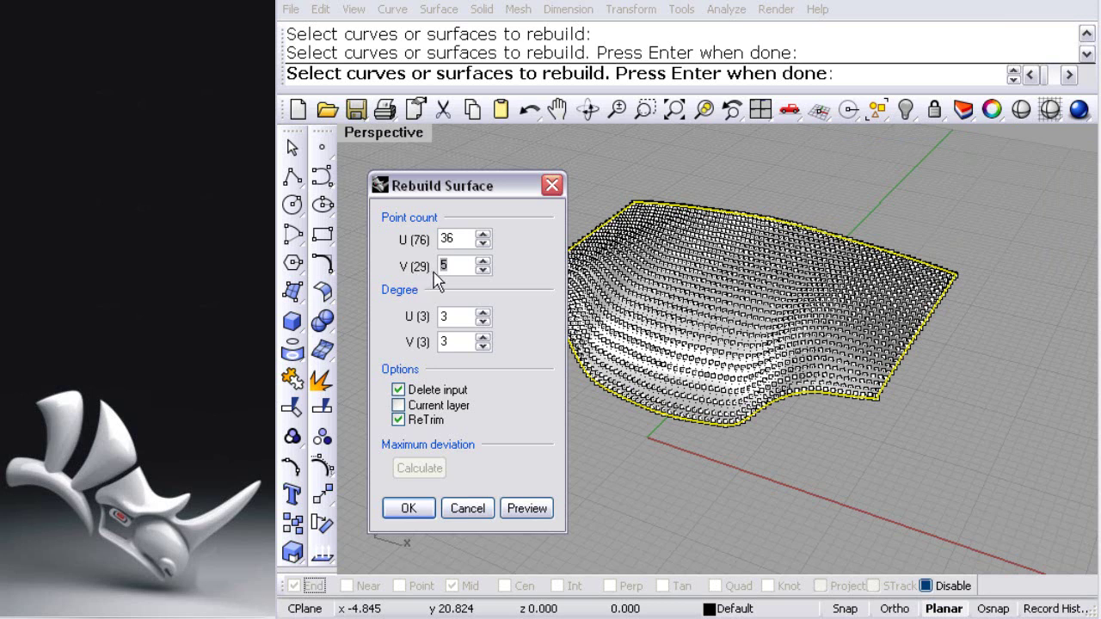
pyautogui.write('8')
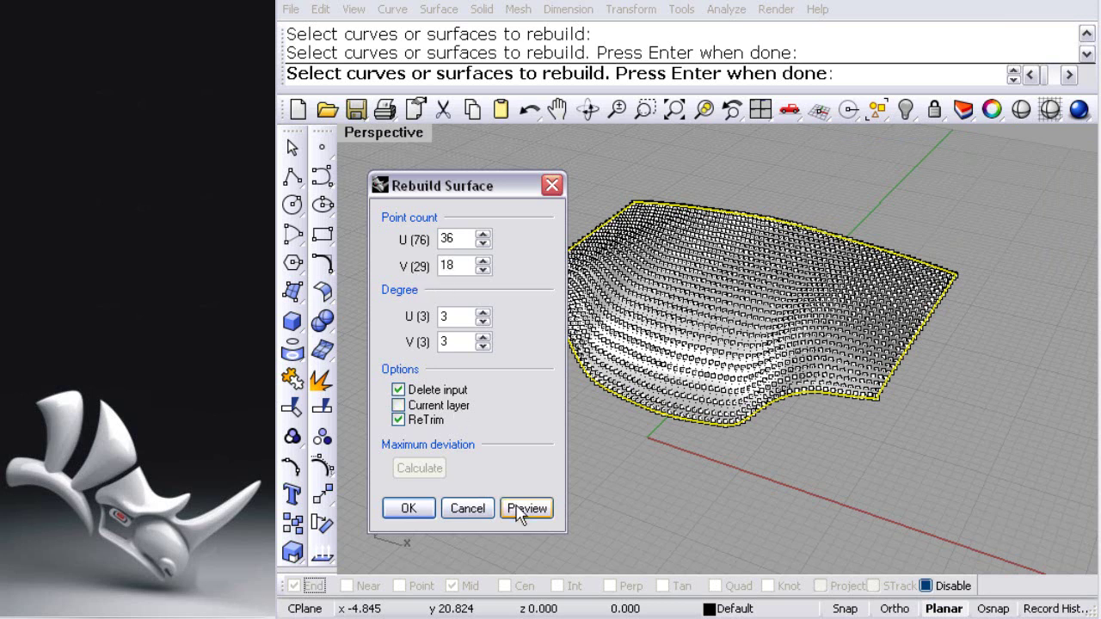
pyautogui.click(526, 508)
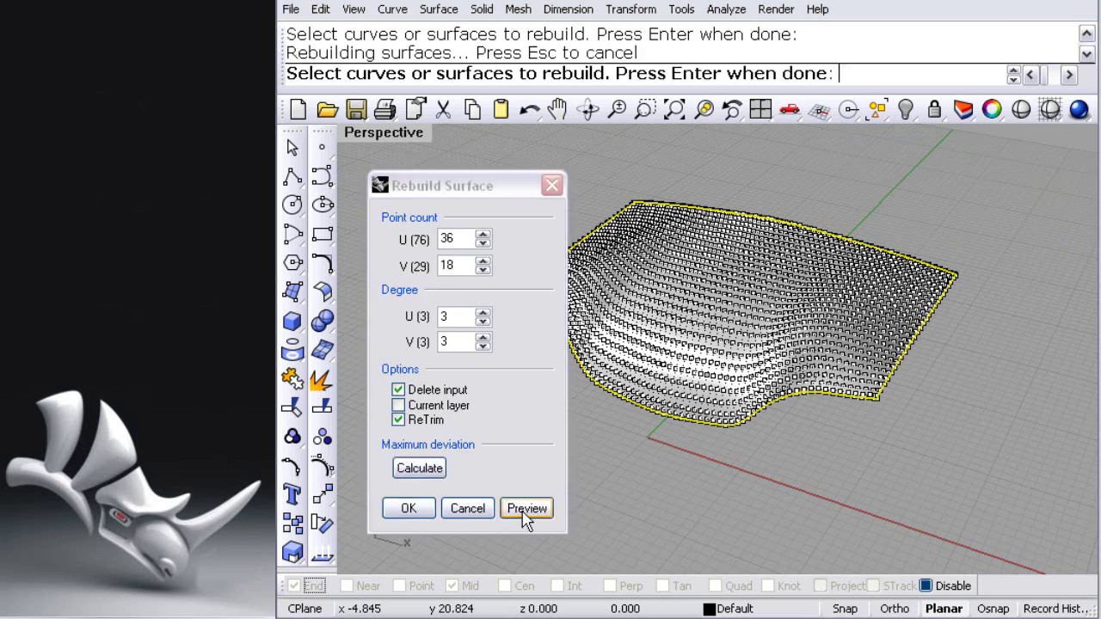
pyautogui.click(406, 509)
pyautogui.moveTo(681, 387); pyautogui.dragTo(727, 396, button='right')
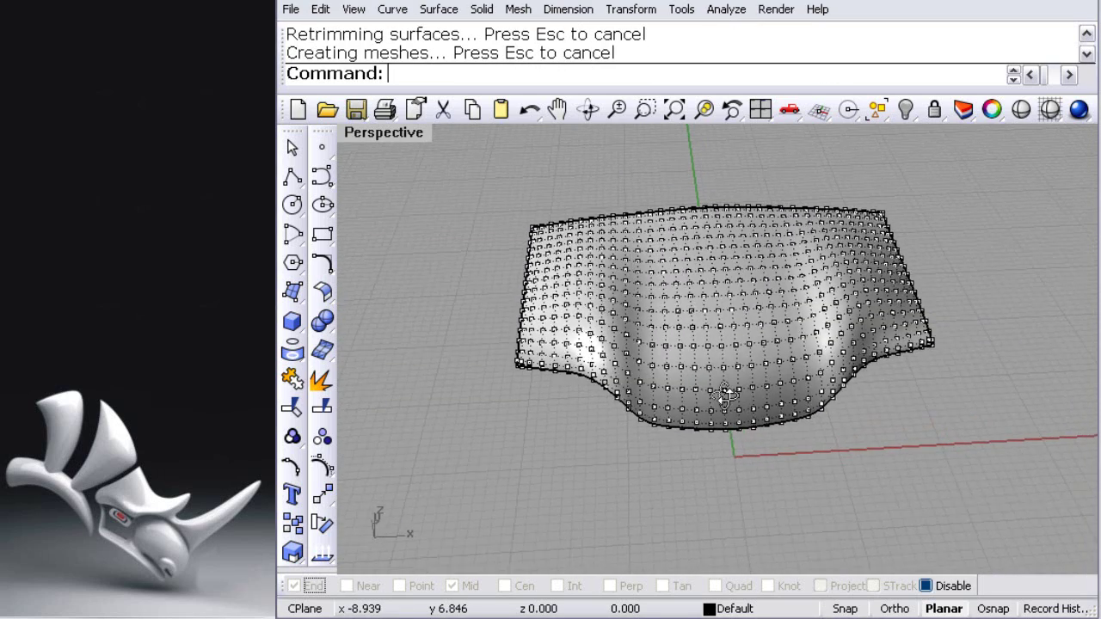
pyautogui.moveTo(742, 357)
pyautogui.mouseDown(button='right')
pyautogui.moveTo(779, 353)
pyautogui.moveTo(787, 418)
pyautogui.moveTo(812, 440)
pyautogui.mouseUp(button='right')
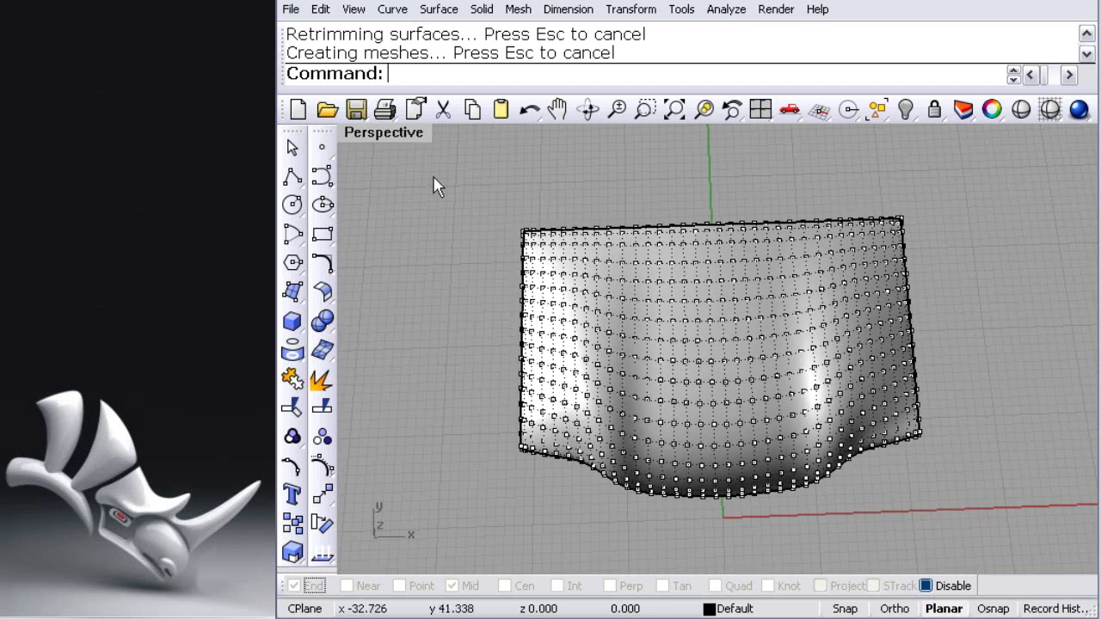
# In the maximized Top view, window-select the 117 central scoop control points, excluding the top row.
pyautogui.doubleClick(397, 134)
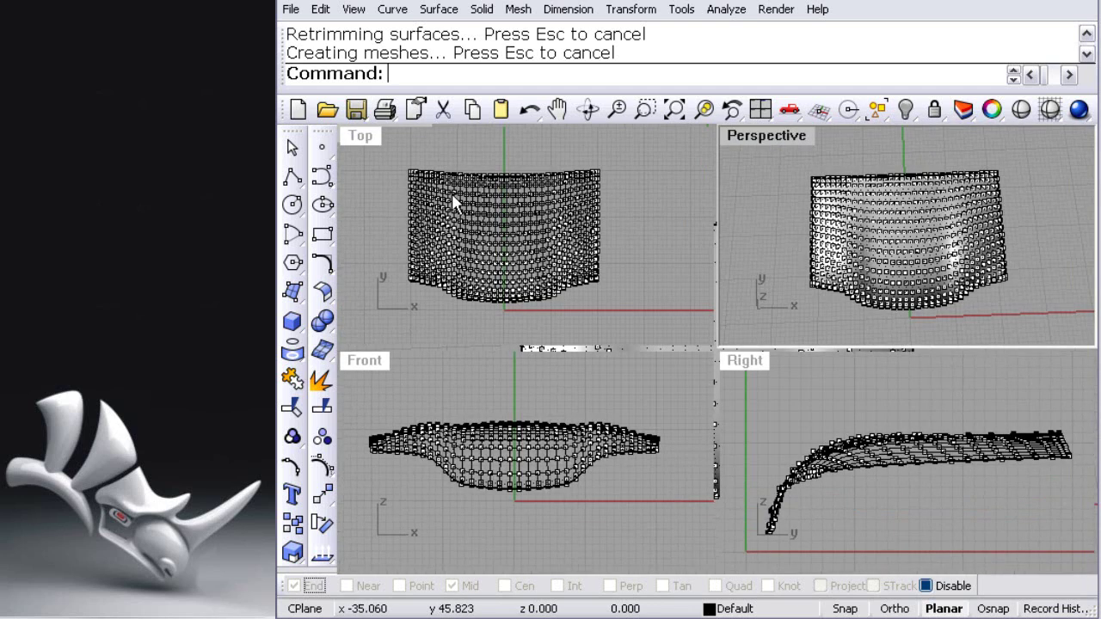
pyautogui.click(361, 140)
pyautogui.hotkey('ctrl', 'm')
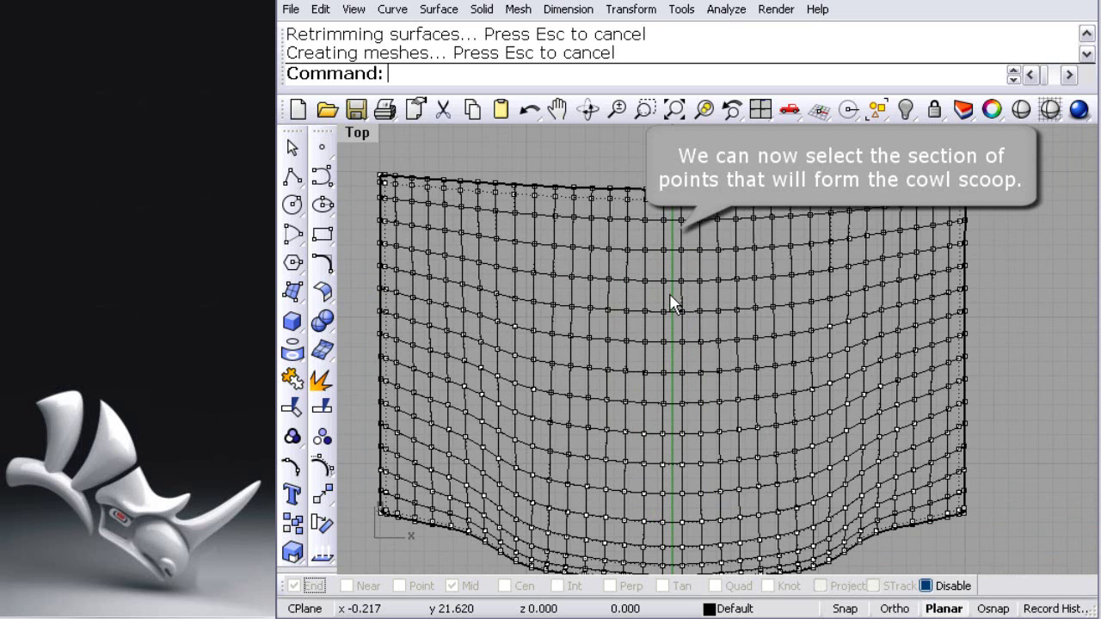
pyautogui.moveTo(563, 158)
pyautogui.mouseDown()
pyautogui.moveTo(695, 370)
pyautogui.moveTo(798, 391)
pyautogui.moveTo(803, 411)
pyautogui.mouseUp()
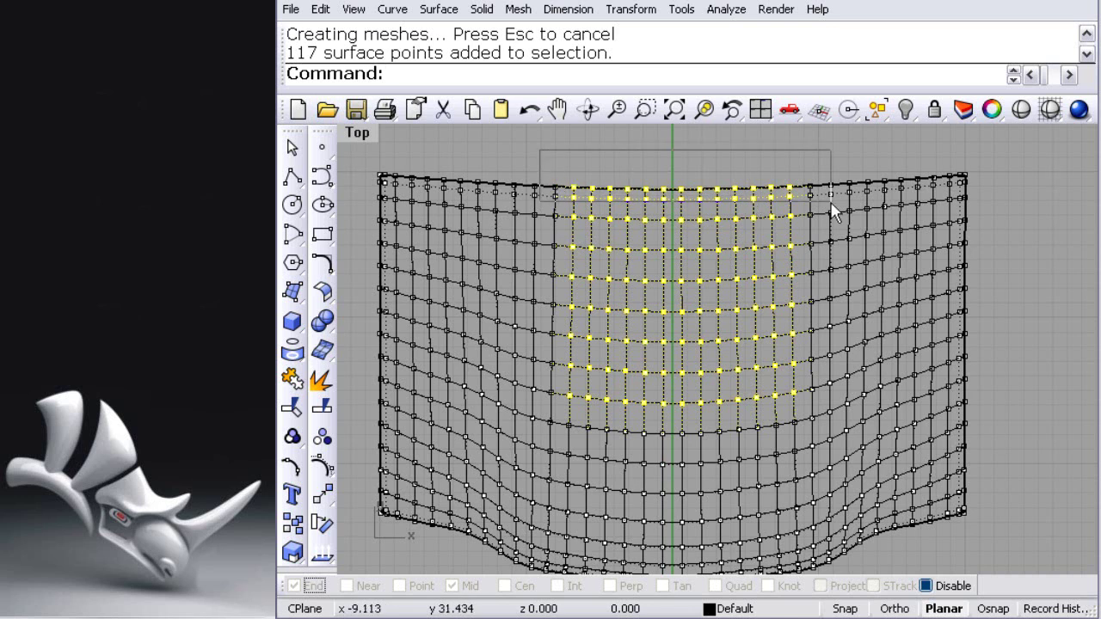
pyautogui.keyDown('ctrl'); pyautogui.moveTo(629, 185); pyautogui.dragTo(839, 206); pyautogui.keyUp('ctrl')
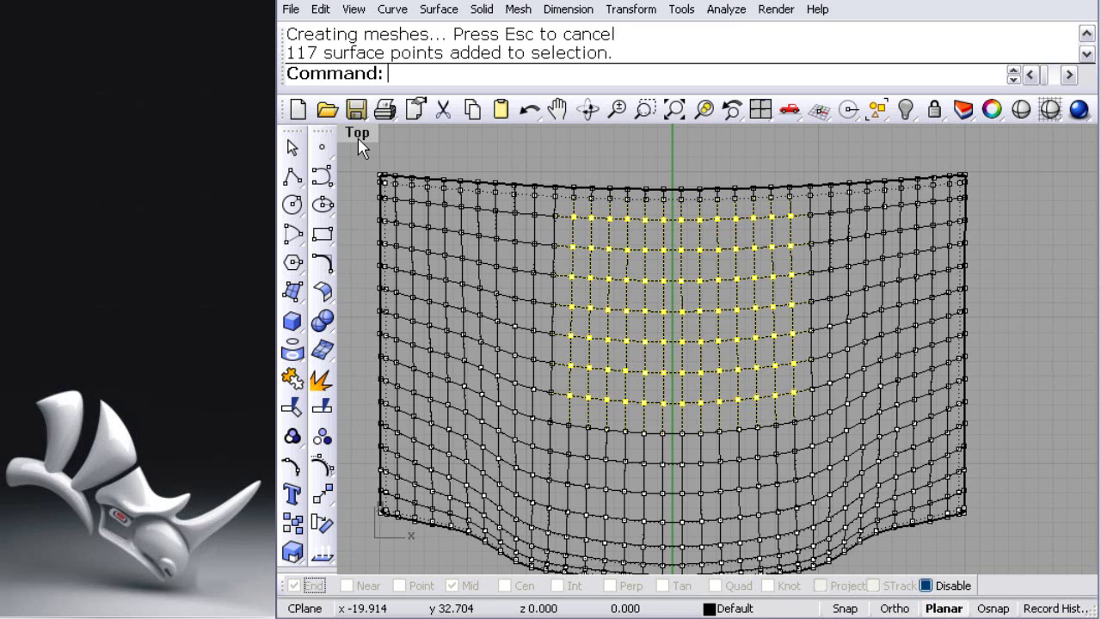
pyautogui.doubleClick(358, 138)
# Level the 117 scoop points to one common world Z height with Set Points in the Right view.
pyautogui.click(751, 367)
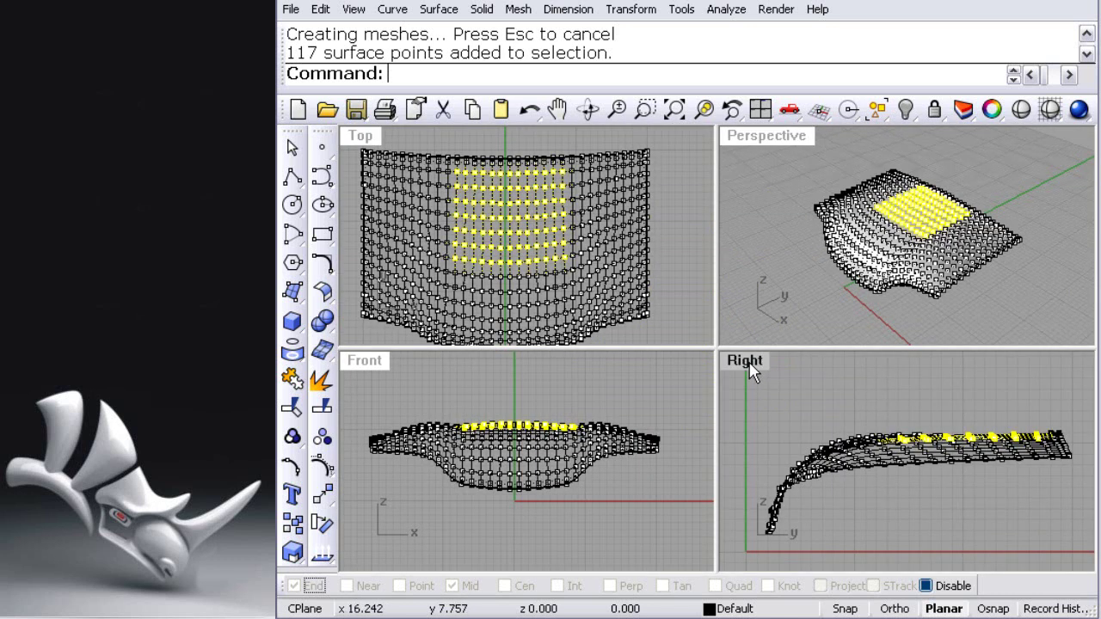
pyautogui.doubleClick(745, 361)
pyautogui.scroll(3, 775, 318)
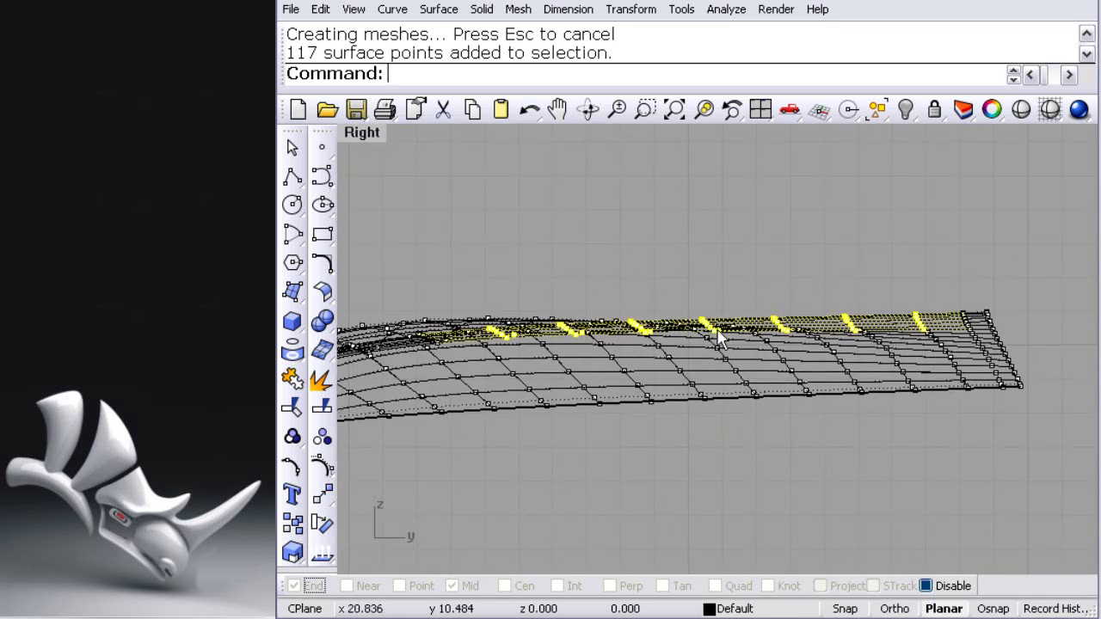
pyautogui.scroll(-1, 719, 338)
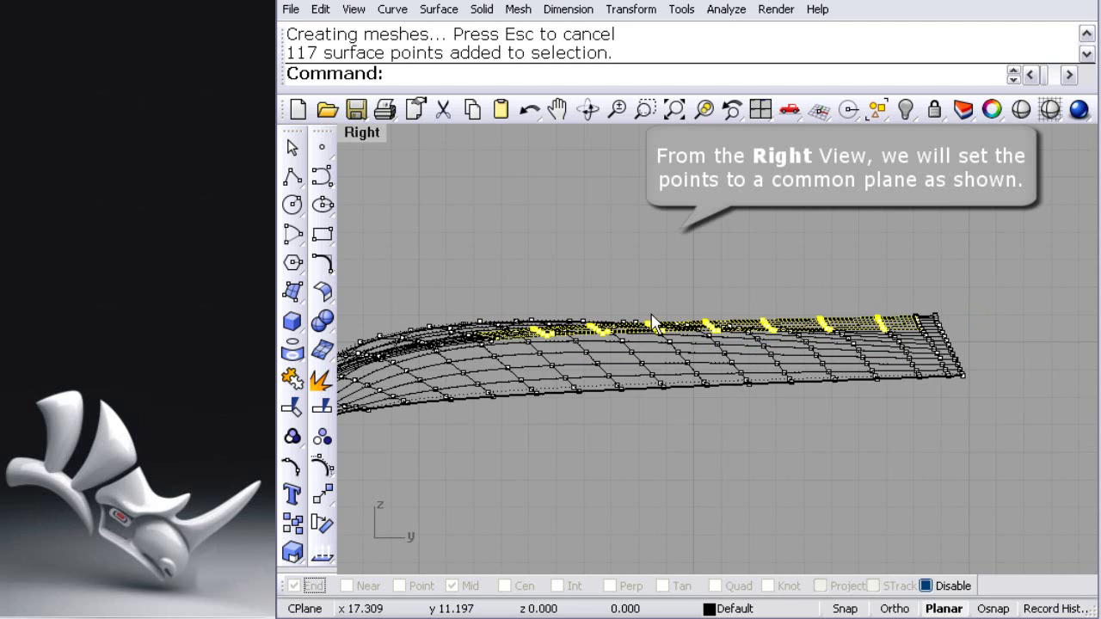
pyautogui.click(626, 12)
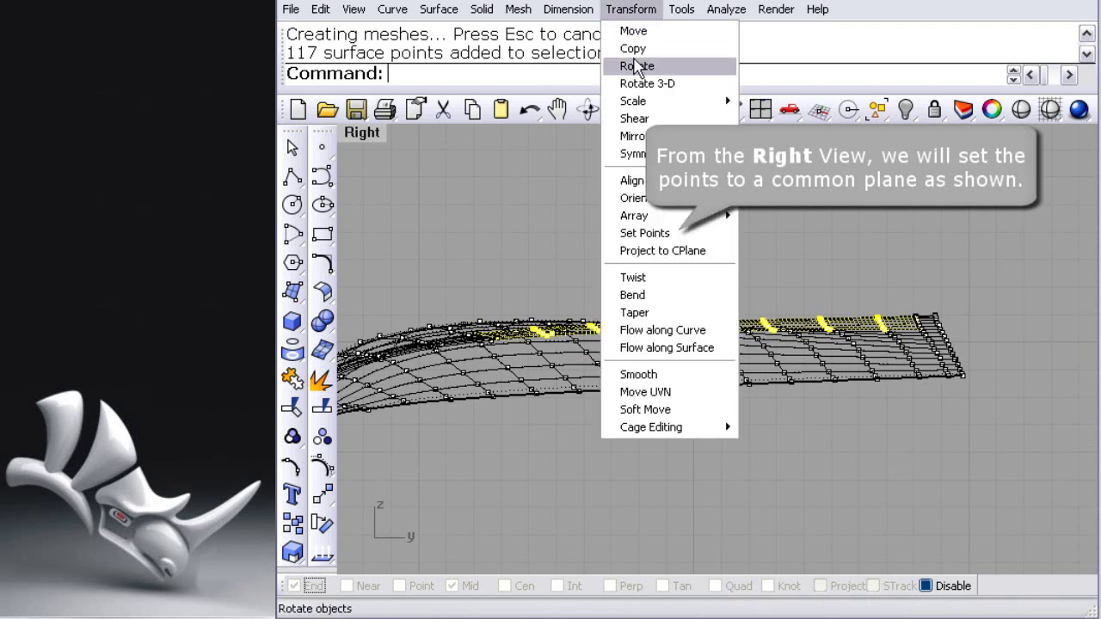
pyautogui.click(651, 240)
pyautogui.moveTo(676, 222)
pyautogui.mouseDown()
pyautogui.moveTo(916, 376)
pyautogui.moveTo(935, 401)
pyautogui.mouseUp()
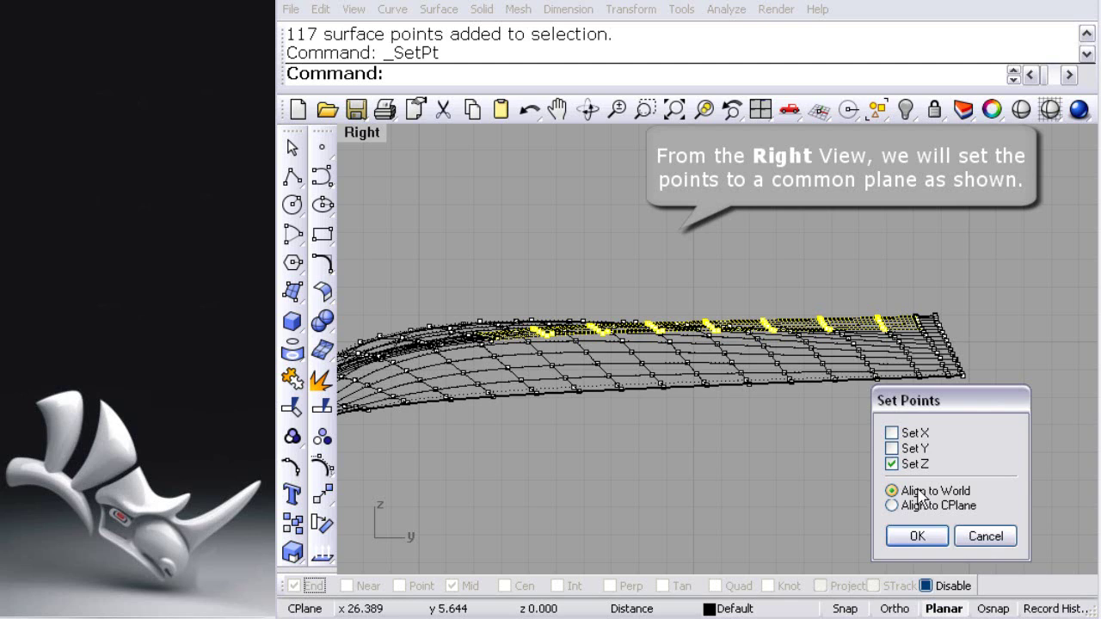
pyautogui.click(917, 536)
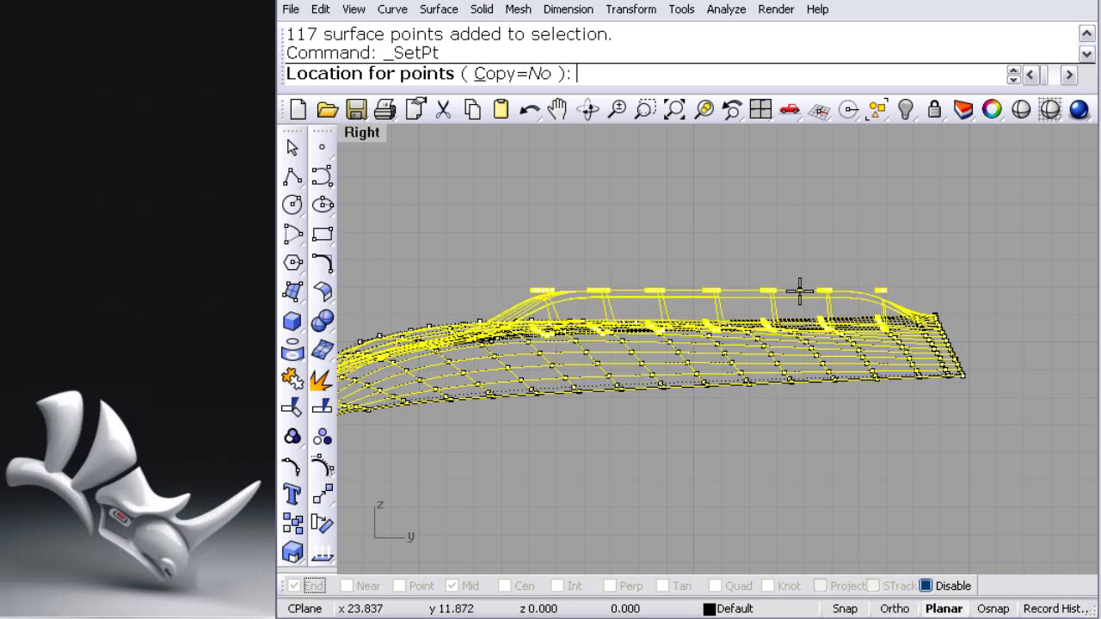
pyautogui.click(800, 292)
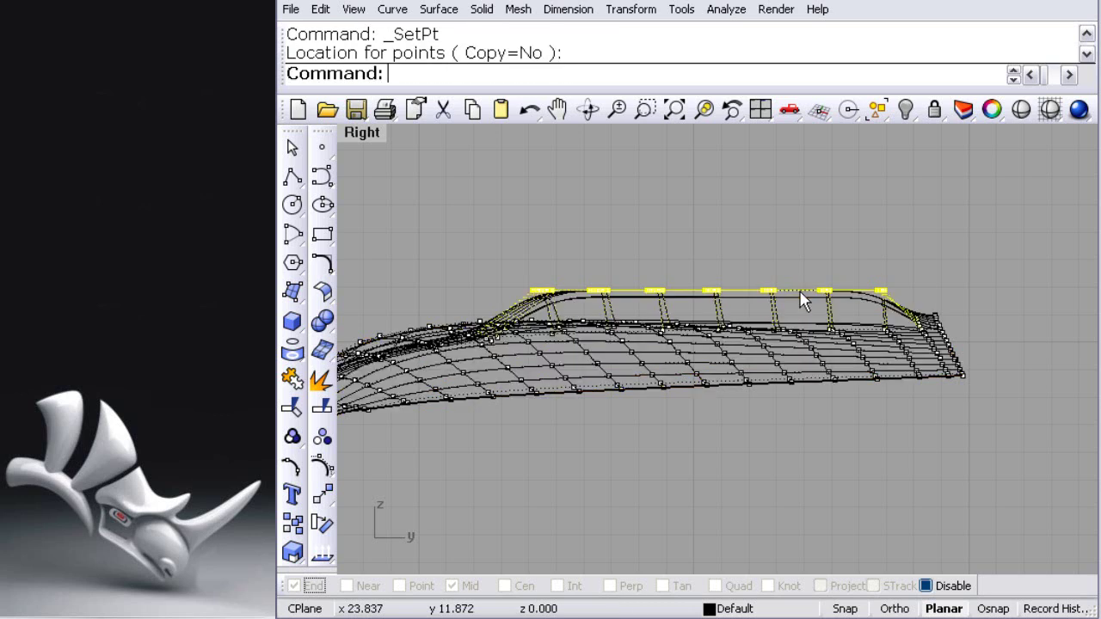
pyautogui.doubleClick(370, 135)
pyautogui.click(761, 151)
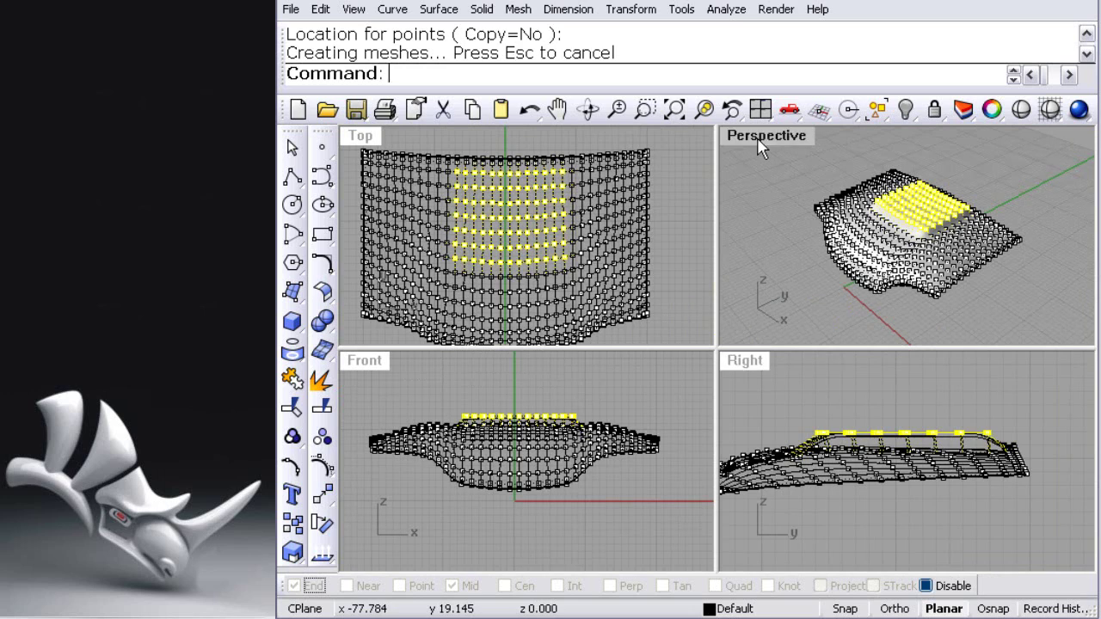
# Insert a U-direction knot through the hood's stretched scoop area and show its control points again.
pyautogui.doubleClick(759, 141)
pyautogui.moveTo(736, 289); pyautogui.dragTo(523, 202, button='right')
pyautogui.click(523, 202)
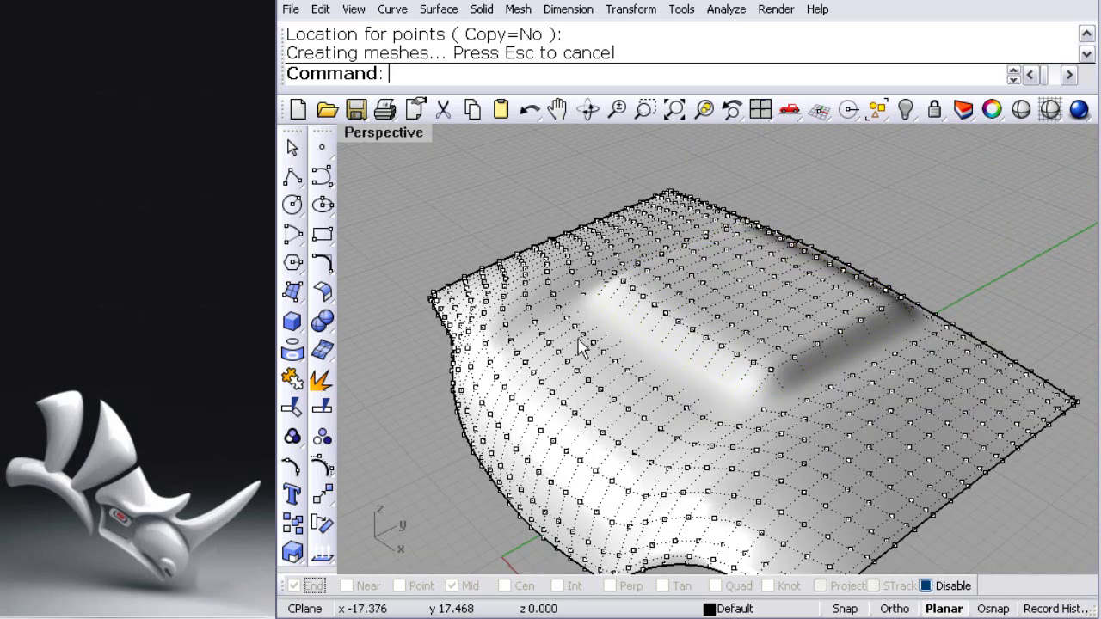
pyautogui.moveTo(583, 349); pyautogui.dragTo(482, 362, button='right')
pyautogui.moveTo(683, 332)
pyautogui.mouseDown(button='right')
pyautogui.moveTo(691, 381)
pyautogui.moveTo(672, 369)
pyautogui.mouseUp(button='right')
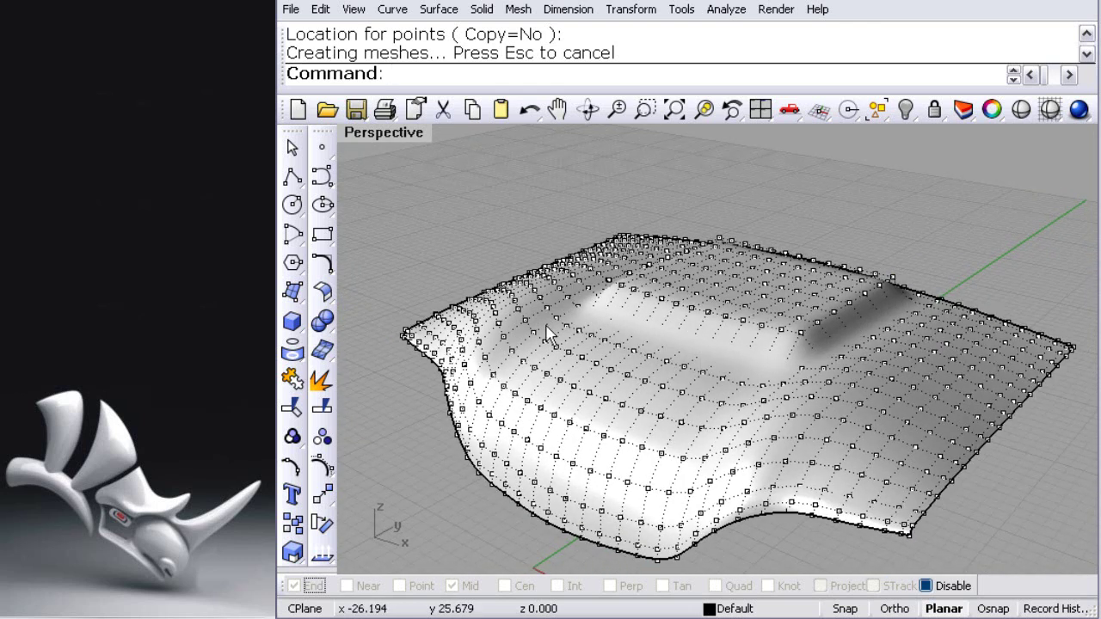
pyautogui.click(321, 466)
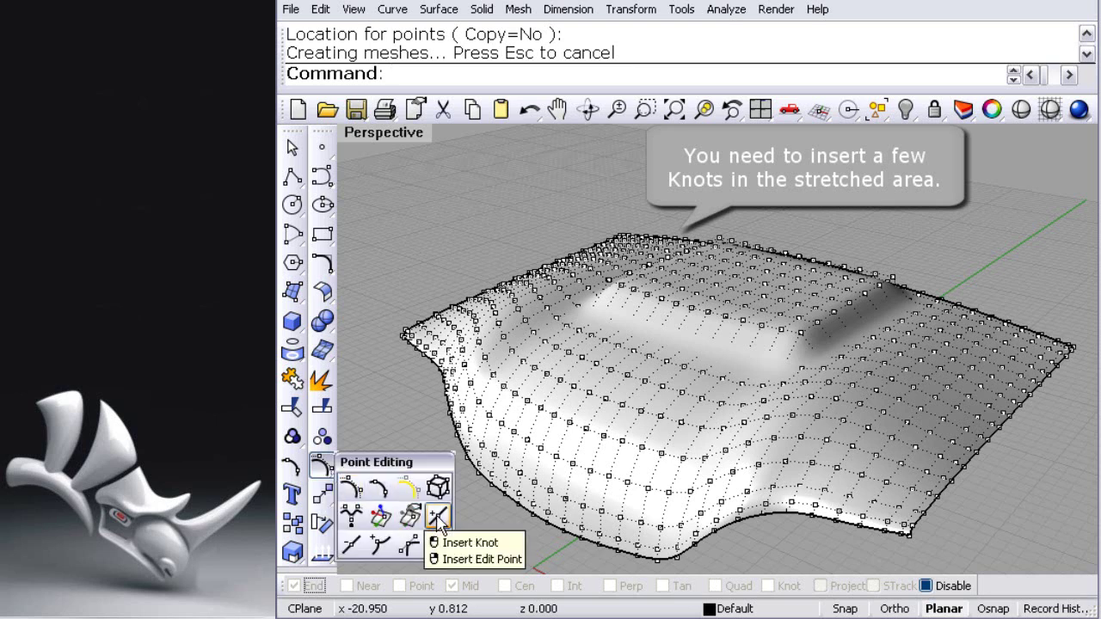
pyautogui.click(439, 516)
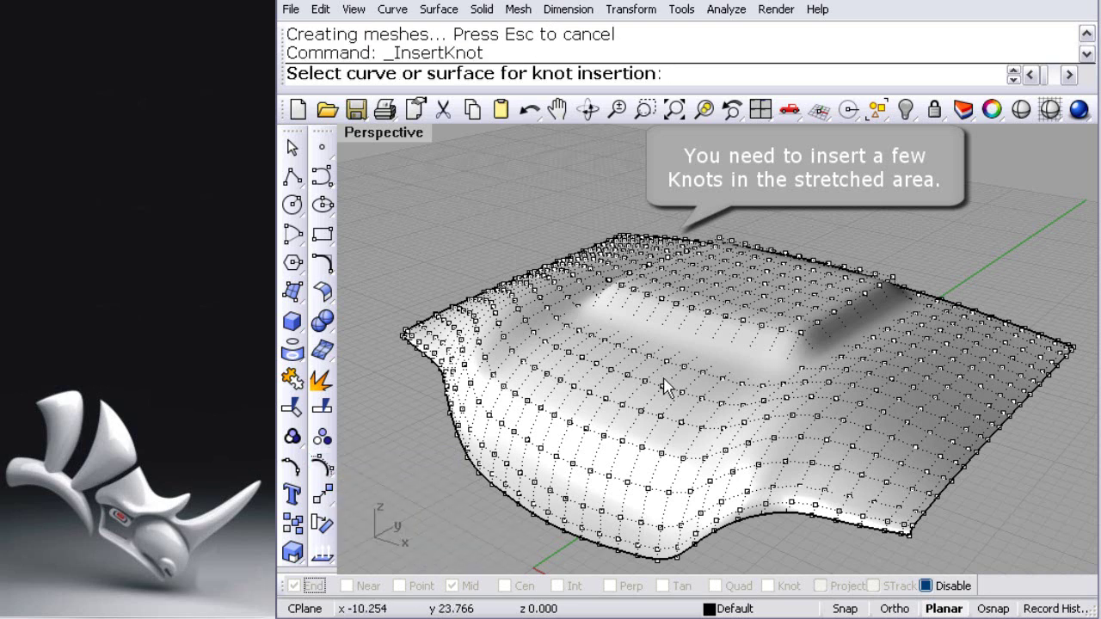
pyautogui.click(666, 387)
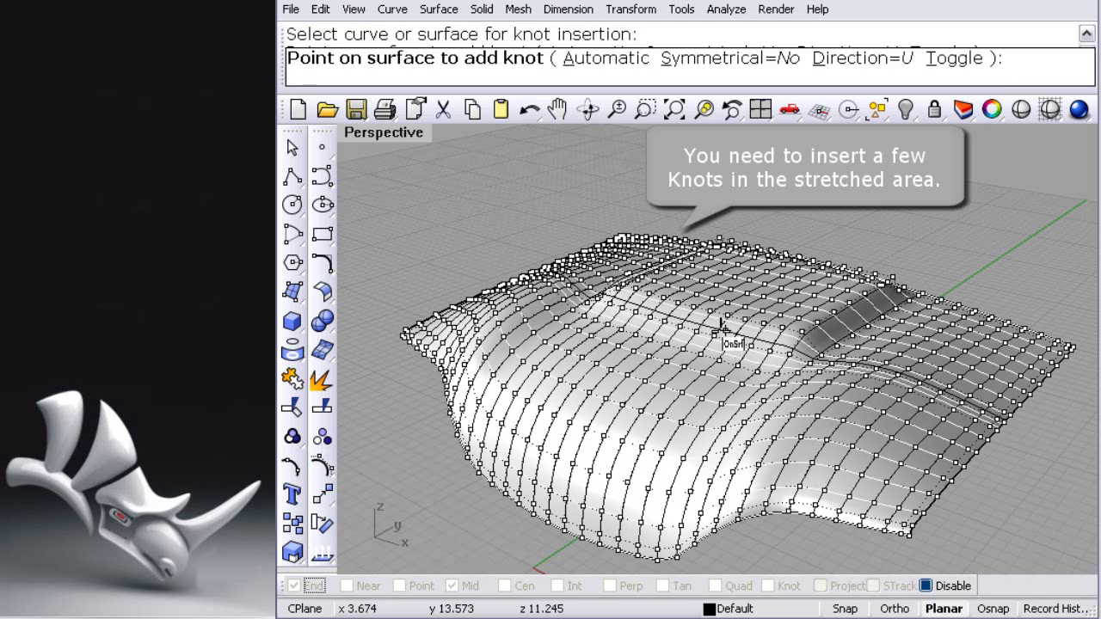
pyautogui.click(721, 324)
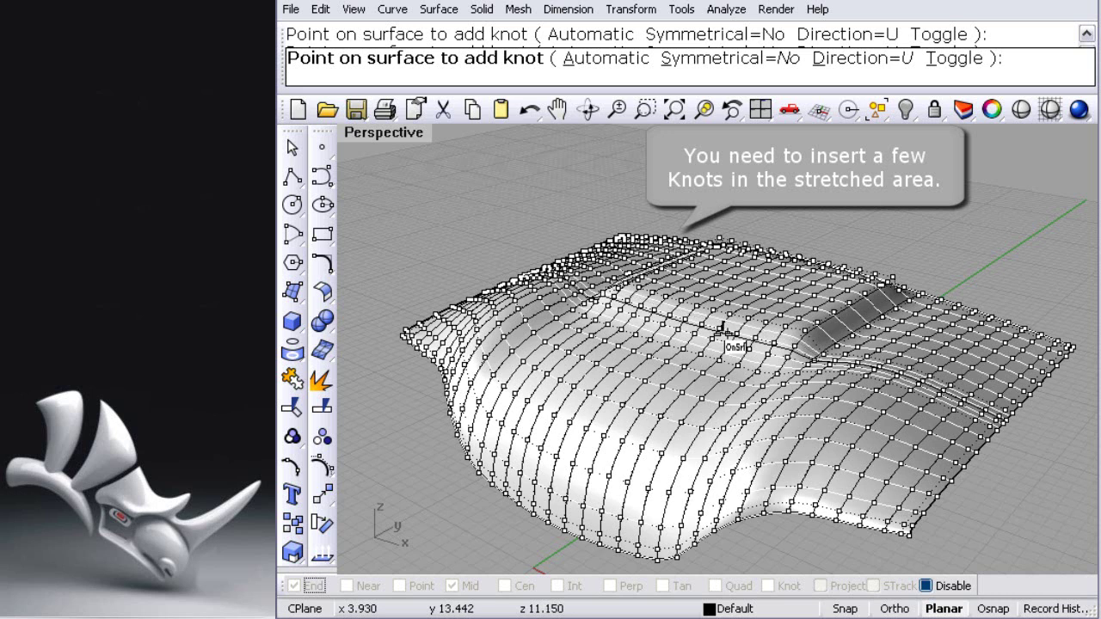
pyautogui.press('Return')
pyautogui.press('F10')
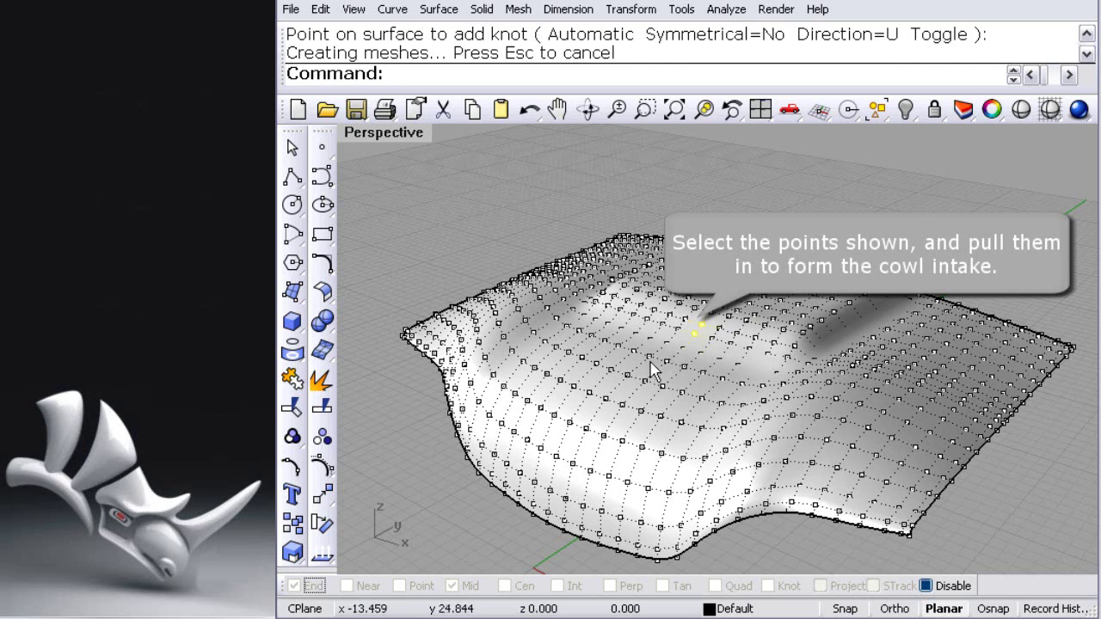
# Select a U row of hood control points, then deselect the row's left and right ends.
pyautogui.moveTo(651, 369); pyautogui.dragTo(755, 404, button='right')
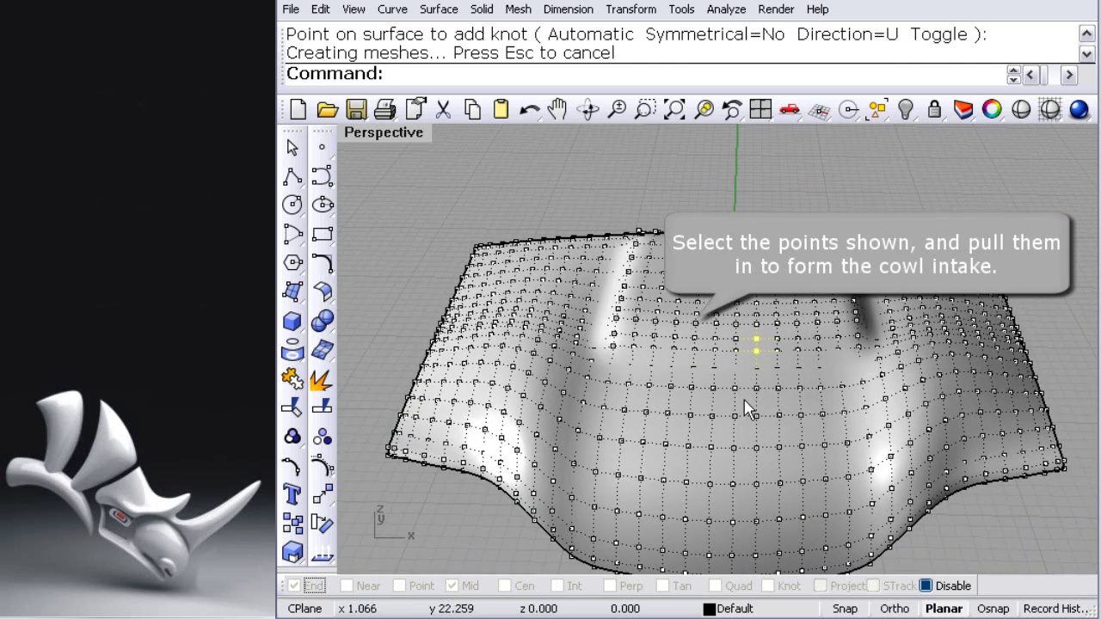
pyautogui.click(877, 112)
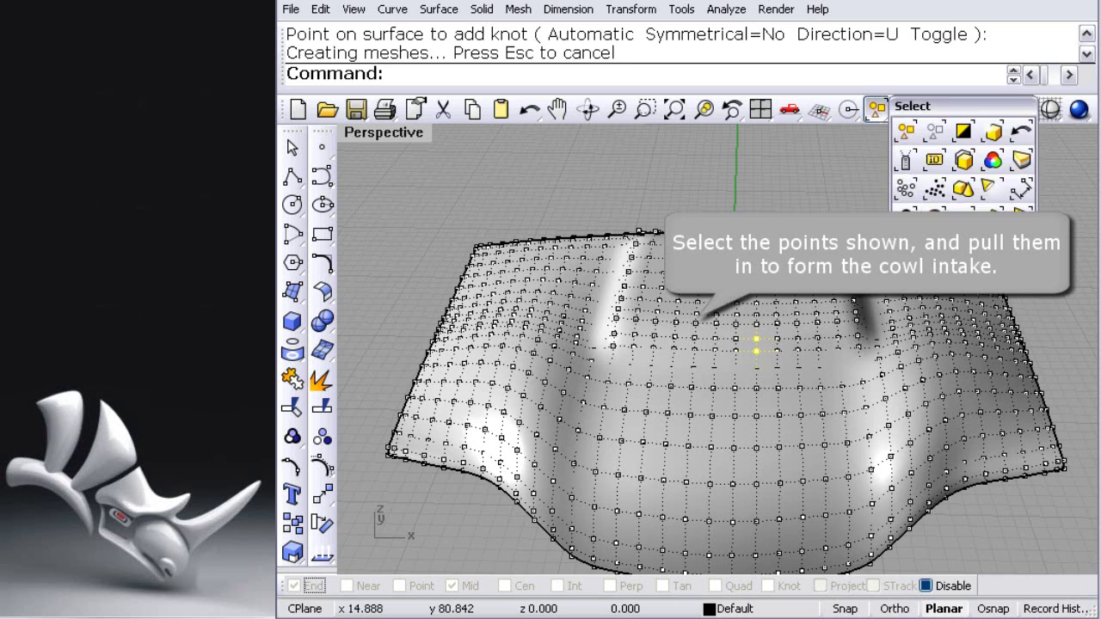
pyautogui.click(935, 212)
pyautogui.moveTo(985, 242); pyautogui.dragTo(395, 170)
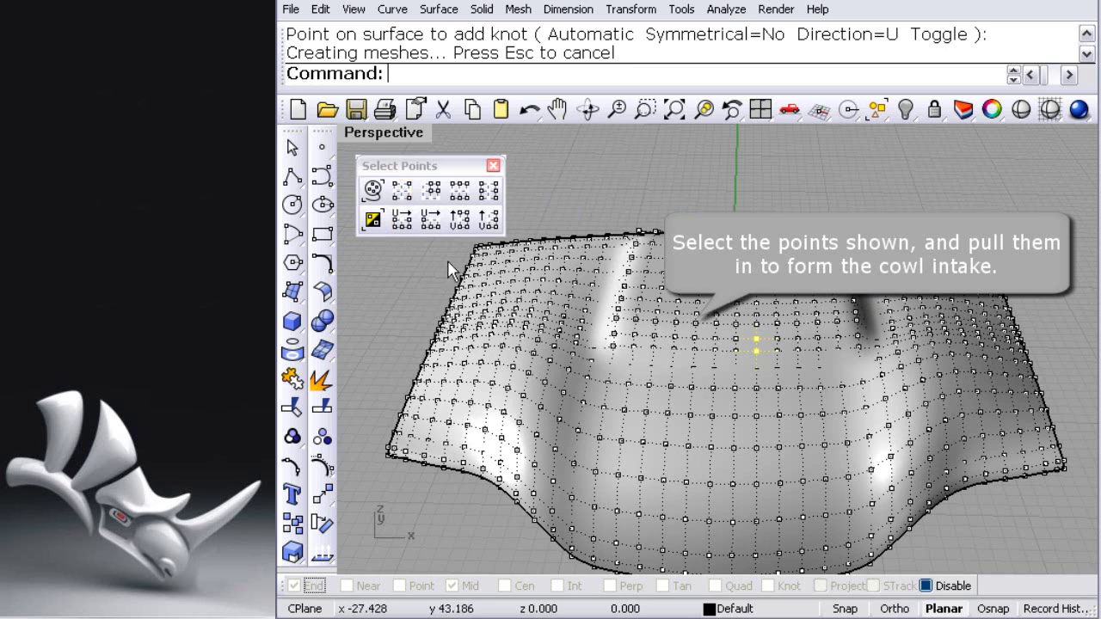
pyautogui.click(461, 217)
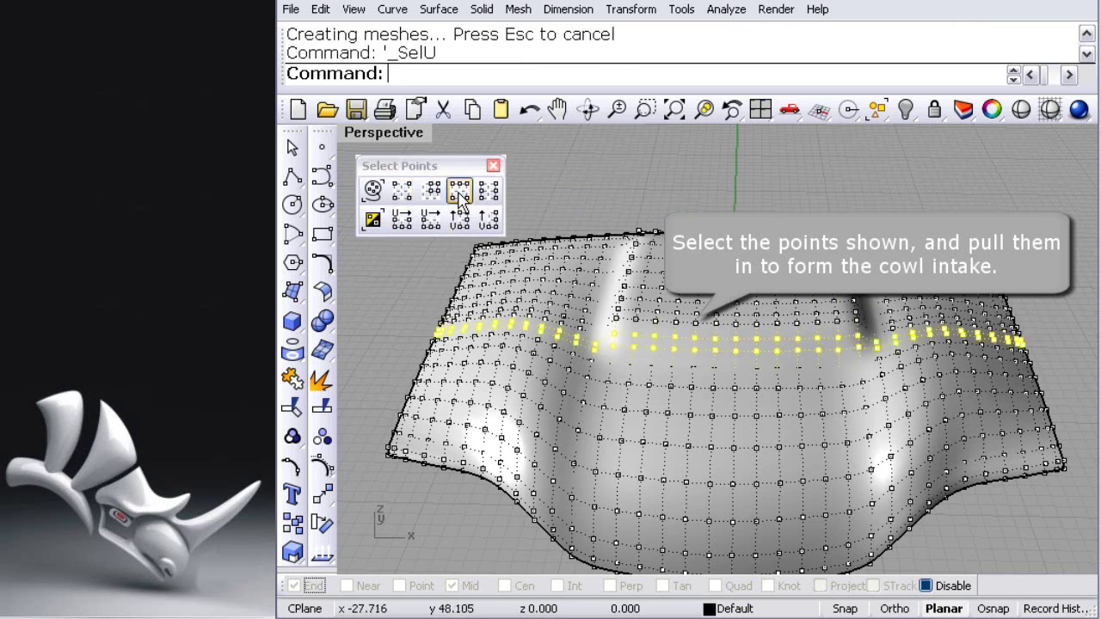
pyautogui.moveTo(534, 442)
pyautogui.mouseDown(button='right')
pyautogui.moveTo(607, 426)
pyautogui.moveTo(575, 421)
pyautogui.mouseUp(button='right')
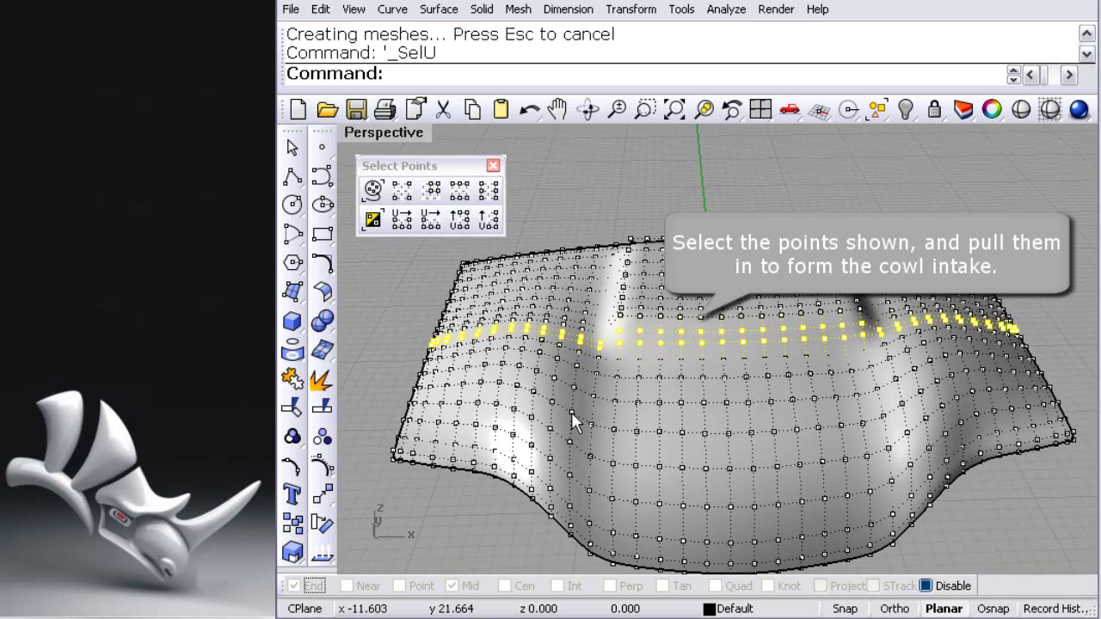
pyautogui.keyDown('ctrl'); pyautogui.moveTo(389, 283); pyautogui.dragTo(635, 414); pyautogui.keyUp('ctrl')
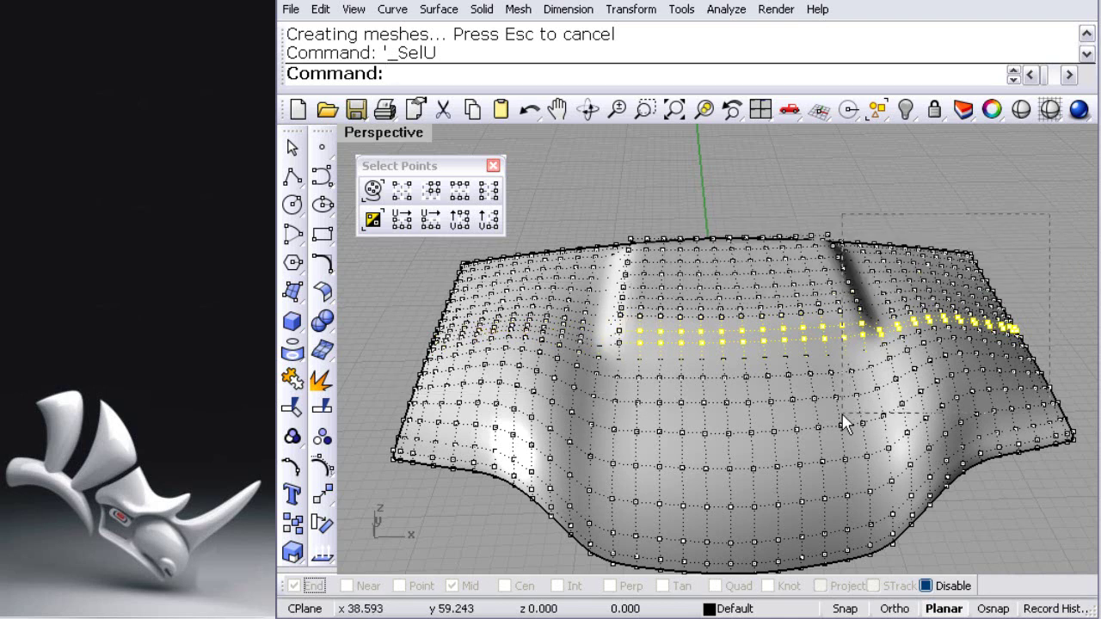
pyautogui.moveTo(903, 428)
pyautogui.mouseDown(button='right')
pyautogui.moveTo(889, 413)
pyautogui.moveTo(946, 434)
pyautogui.moveTo(1006, 427)
pyautogui.moveTo(949, 429)
pyautogui.mouseUp(button='right')
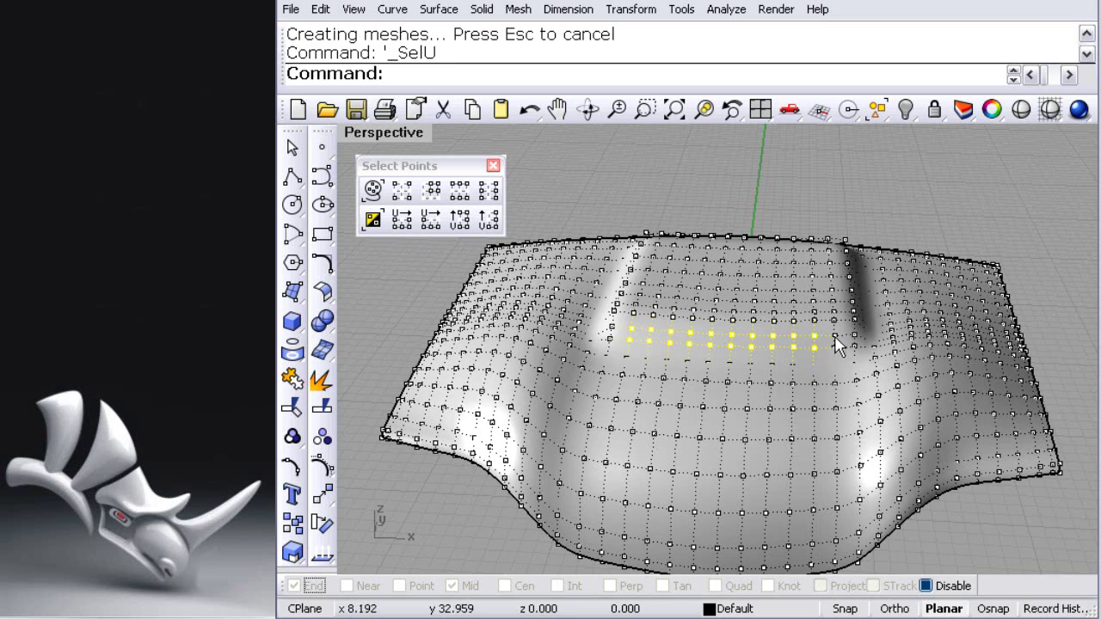
pyautogui.moveTo(836, 364)
pyautogui.mouseDown(button='right')
pyautogui.moveTo(823, 437)
pyautogui.moveTo(938, 430)
pyautogui.moveTo(955, 395)
pyautogui.mouseUp(button='right')
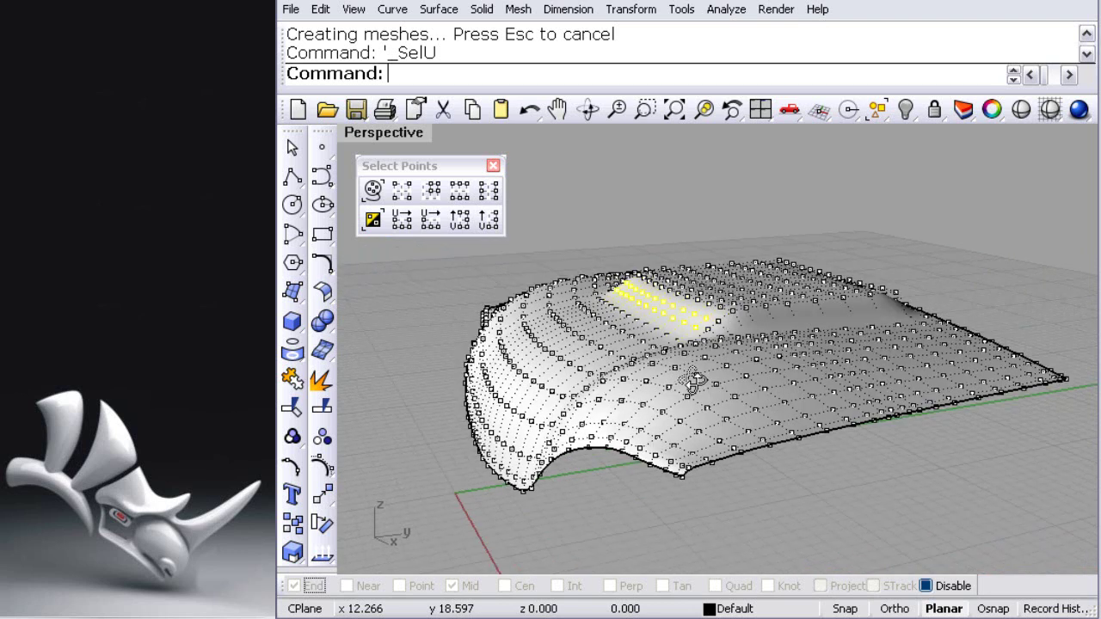
# In the maximized Right view, drag the selected points rearward twice to deepen the scoop, then hide points.
pyautogui.doubleClick(381, 134)
pyautogui.click(757, 366)
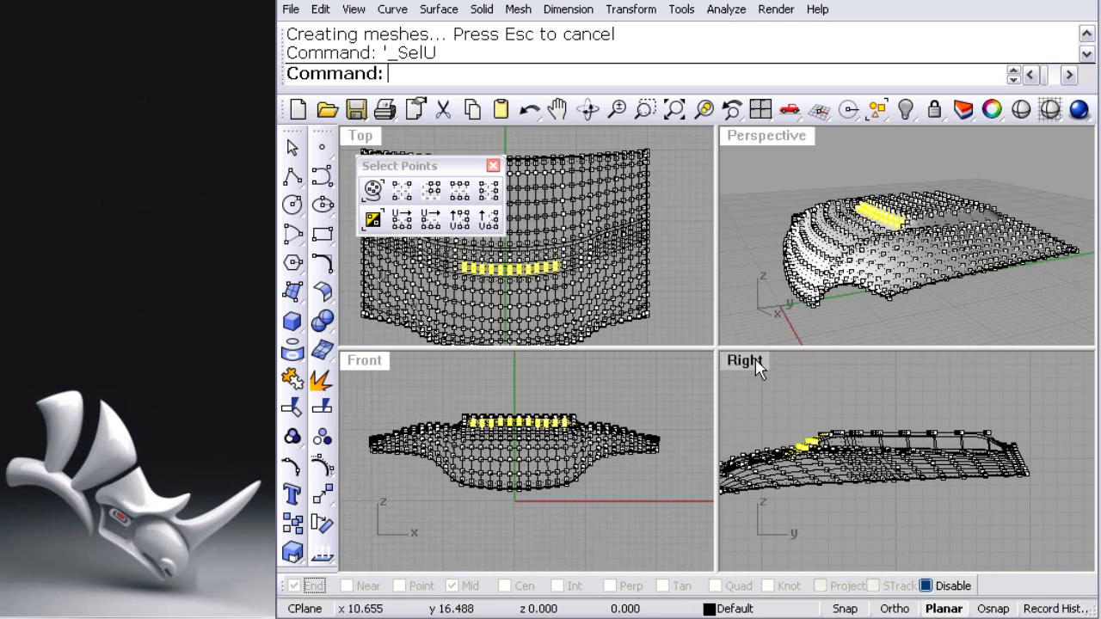
pyautogui.hotkey('ctrl', 'm')
pyautogui.scroll(2, 565, 360)
pyautogui.scroll(3, 523, 320)
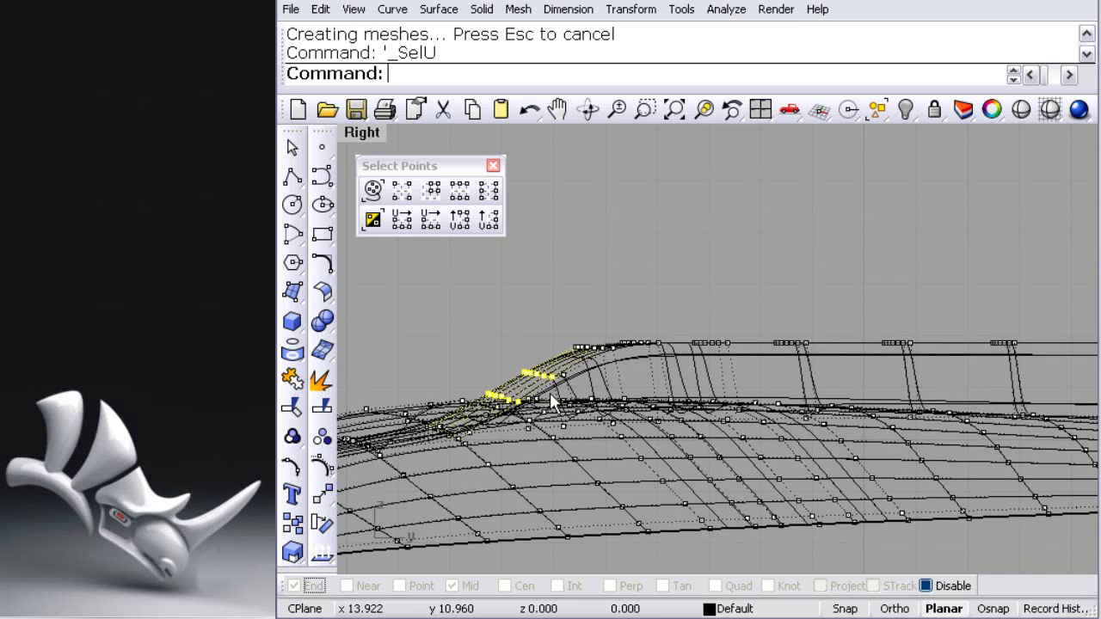
pyautogui.moveTo(551, 388); pyautogui.dragTo(890, 398)
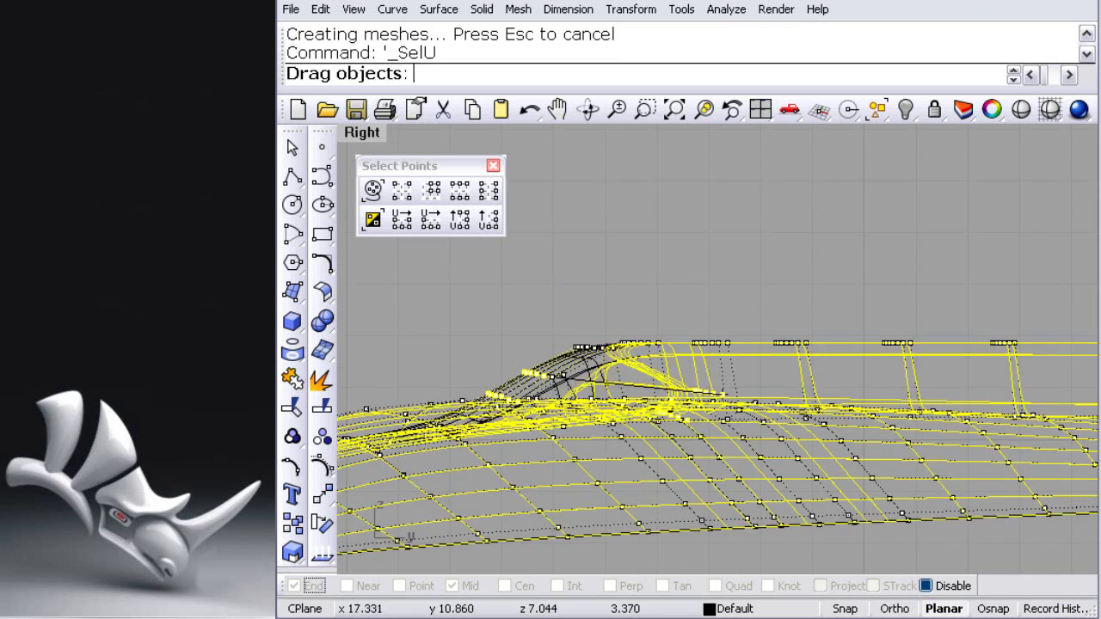
pyautogui.moveTo(894, 397)
pyautogui.mouseDown()
pyautogui.moveTo(1057, 409)
pyautogui.moveTo(1070, 395)
pyautogui.mouseUp()
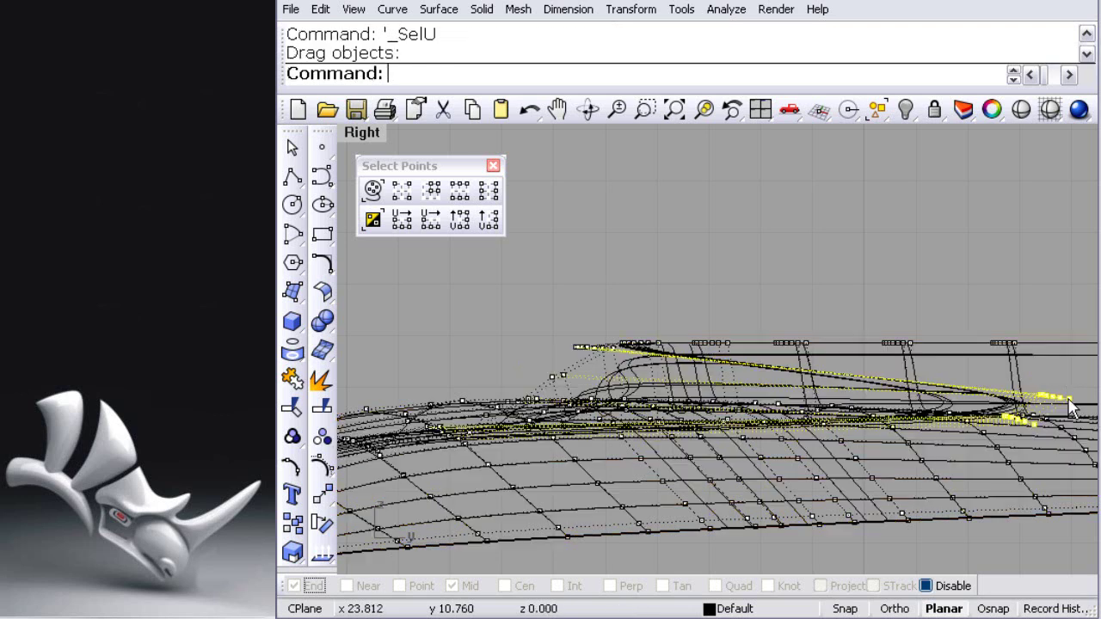
pyautogui.rightClick(322, 466)
# In the Right view, draw a straight polyline from above the scoop to below the hood.
pyautogui.doubleClick(362, 136)
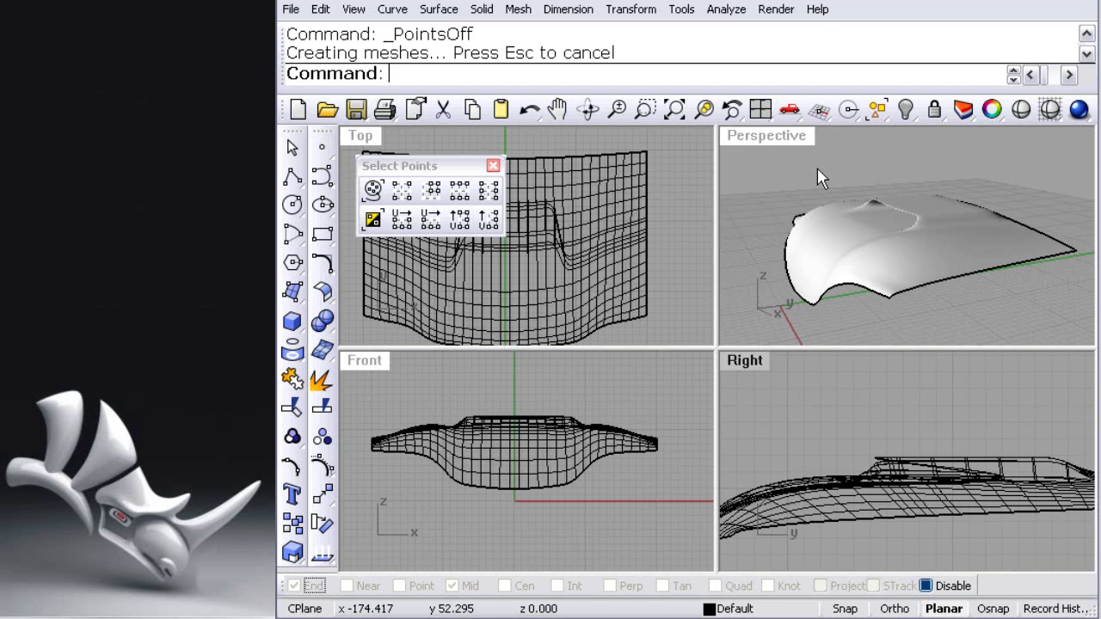
pyautogui.doubleClick(776, 140)
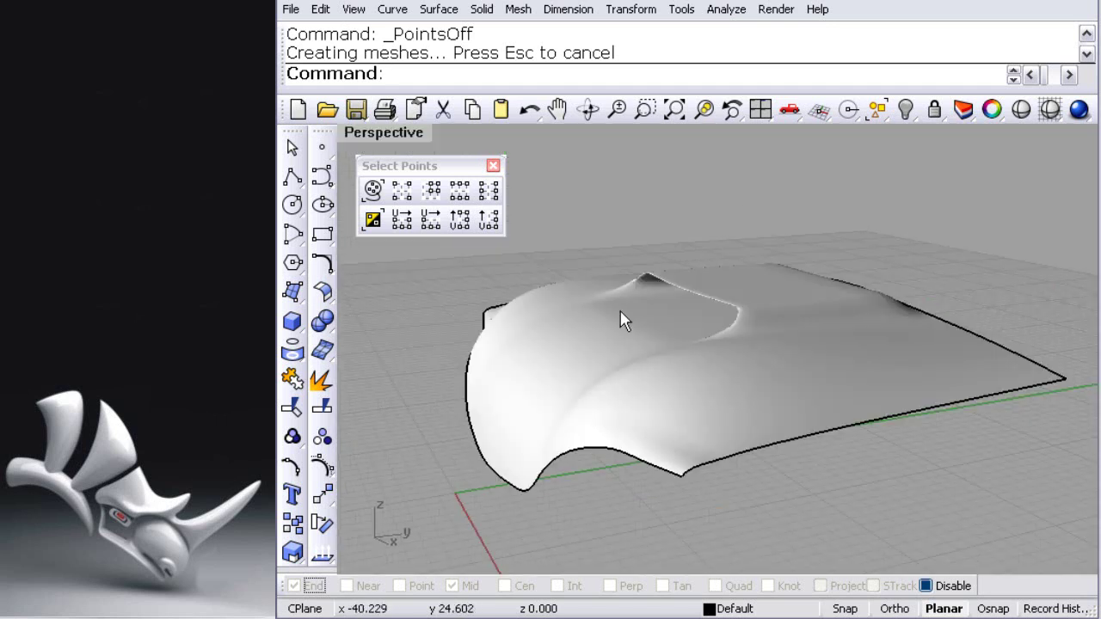
pyautogui.moveTo(622, 318); pyautogui.dragTo(366, 140, button='right')
pyautogui.doubleClick(366, 136)
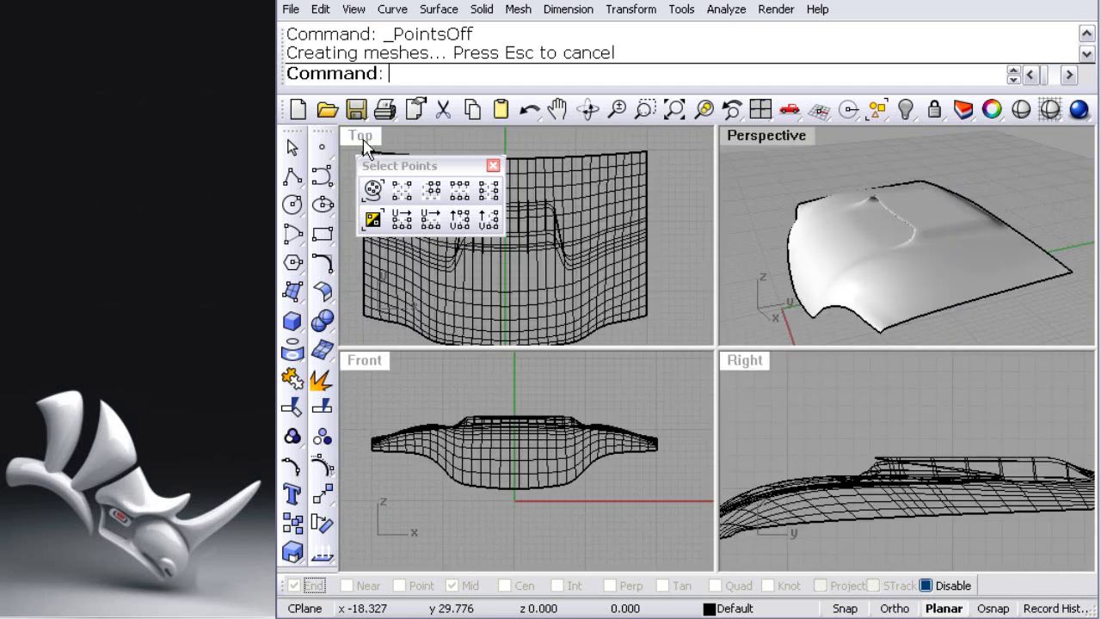
pyautogui.doubleClick(751, 362)
pyautogui.scroll(3, 680, 375)
pyautogui.scroll(3, 654, 370)
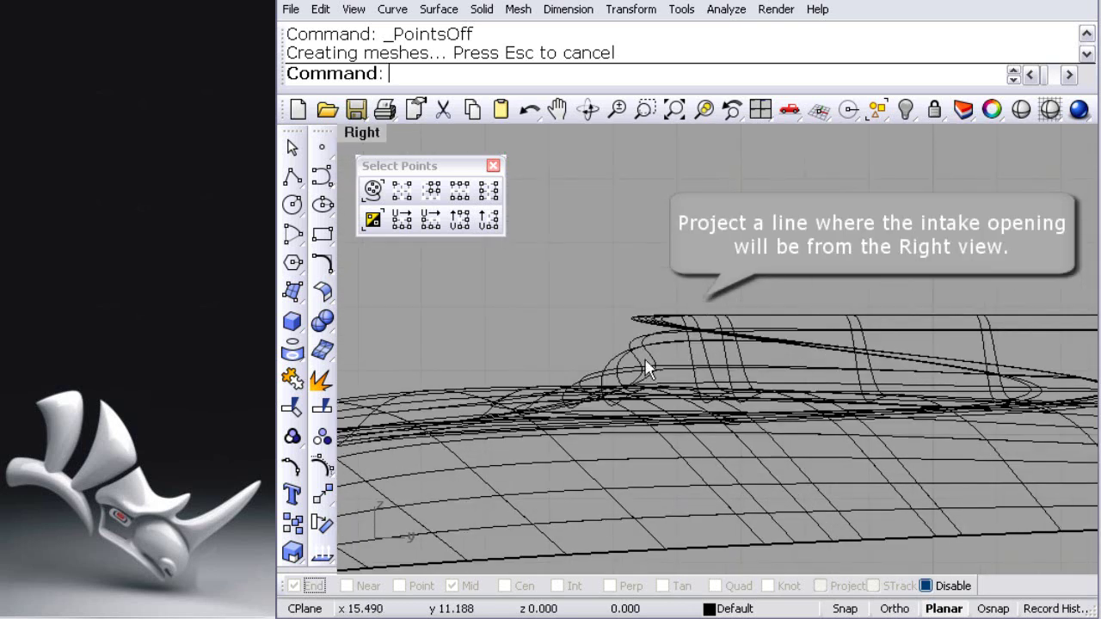
pyautogui.click(293, 176)
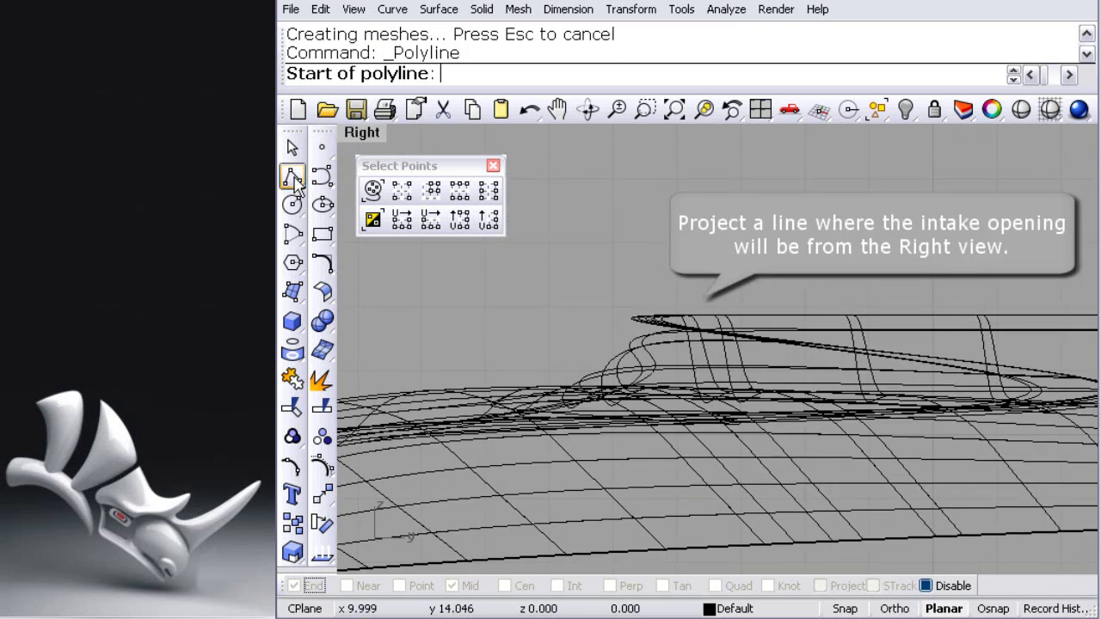
pyautogui.click(694, 297)
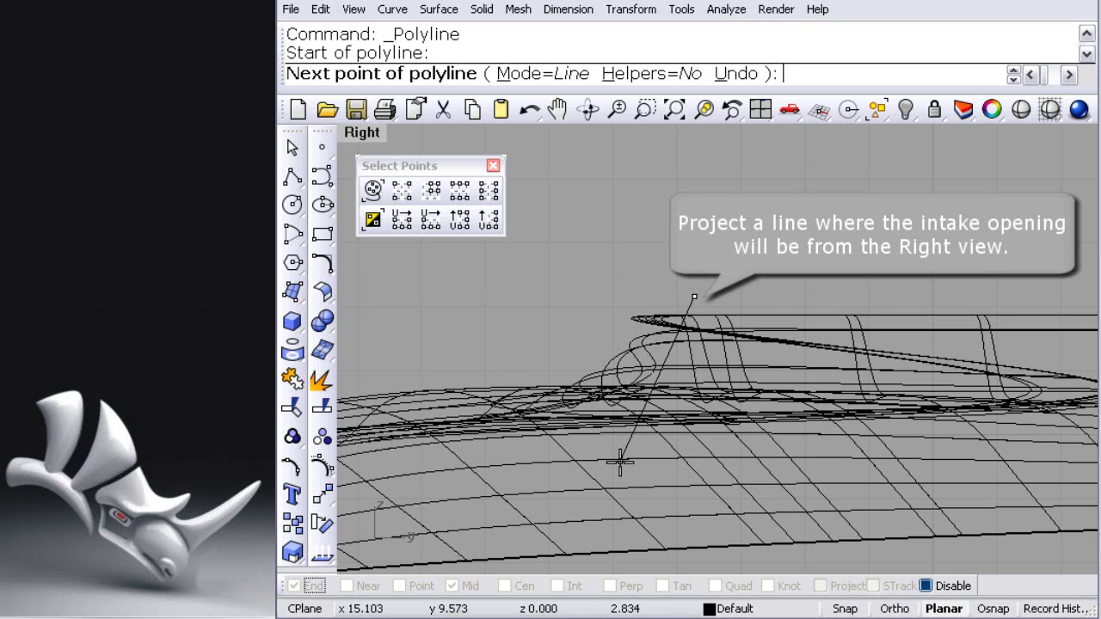
pyautogui.click(620, 463)
pyautogui.press('Return')
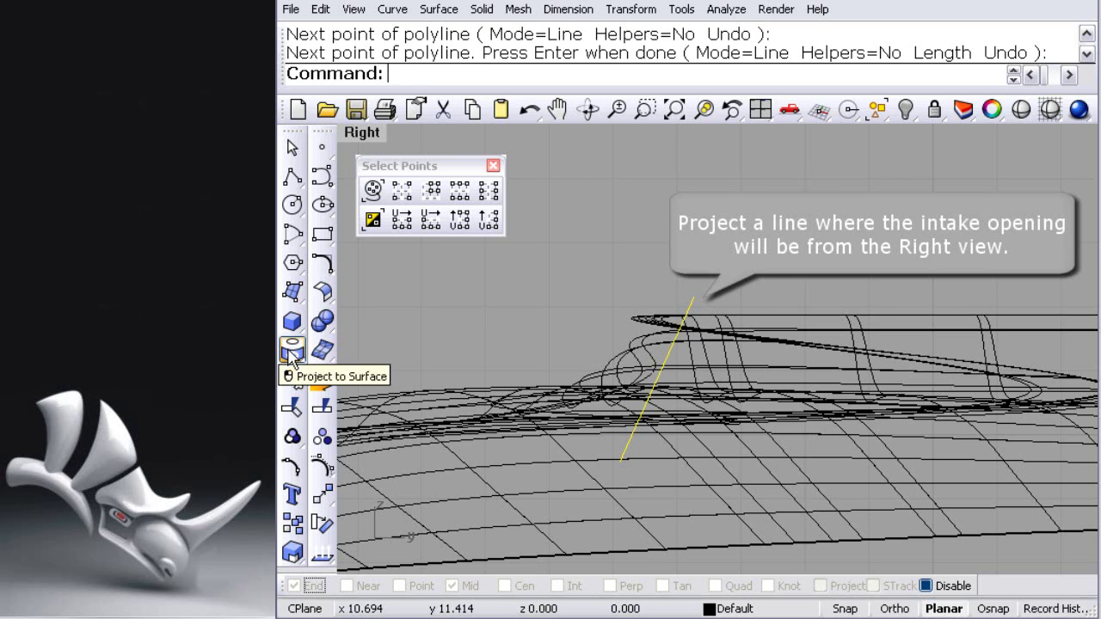
# Project the line onto the hood surface and delete the original line.
pyautogui.click(292, 358)
pyautogui.click(748, 340)
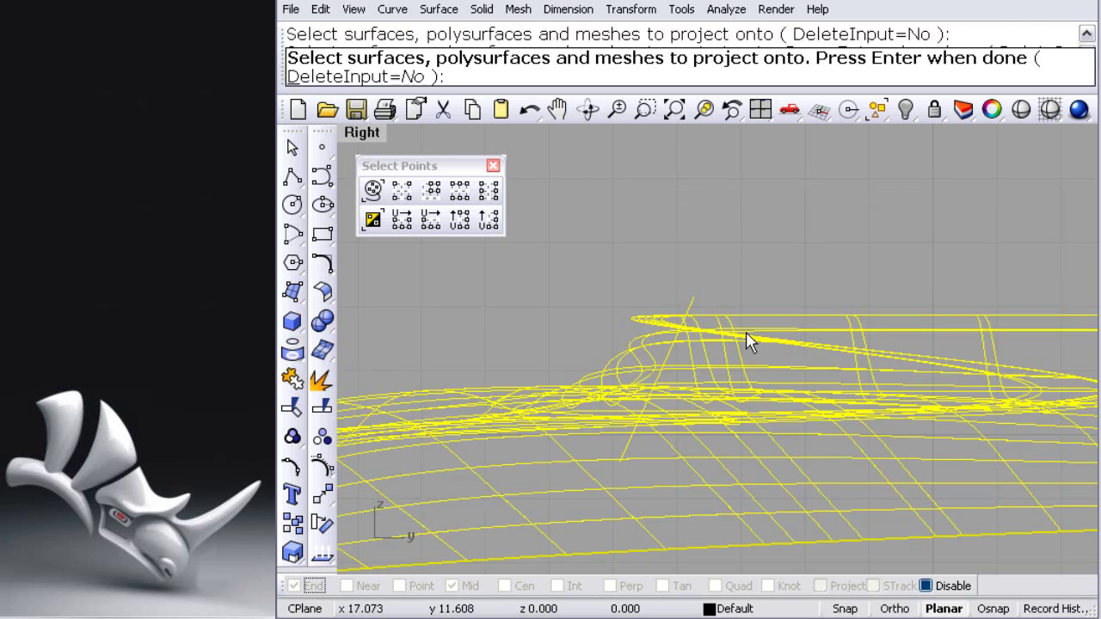
pyautogui.press('Return')
pyautogui.press('Delete')
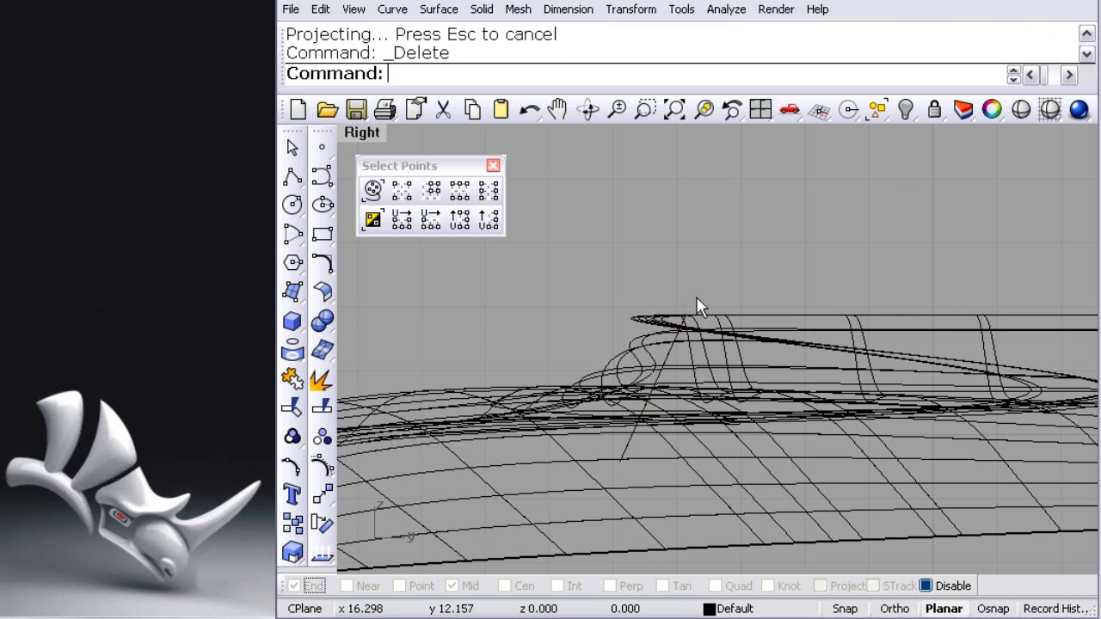
# Split the hood surface using the projected loop inside the scoop as the cutter.
pyautogui.doubleClick(366, 134)
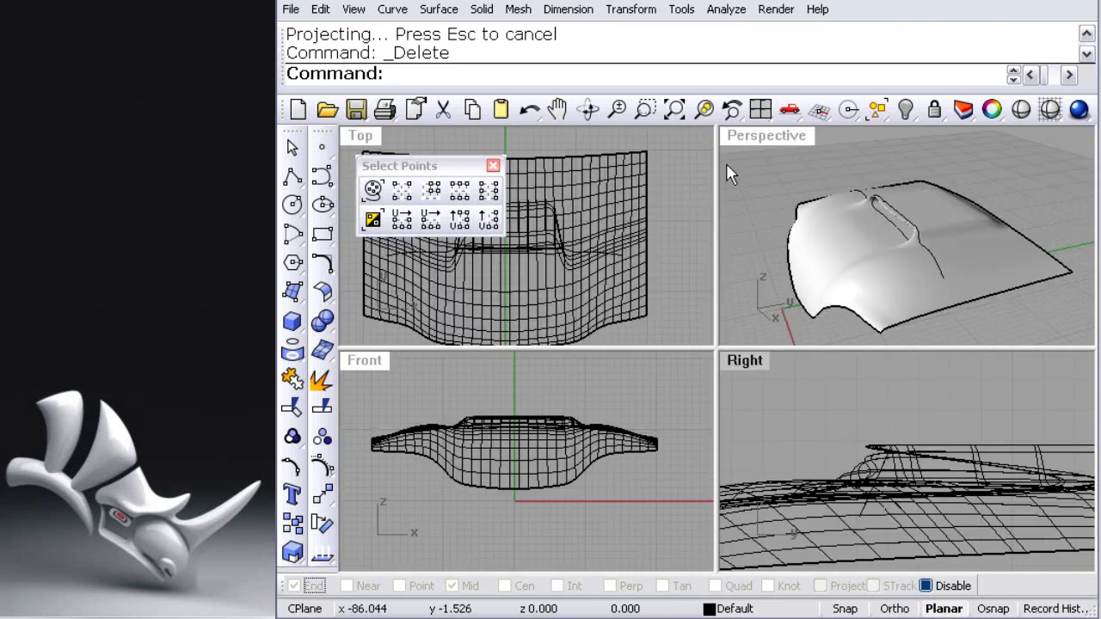
pyautogui.doubleClick(767, 135)
pyautogui.moveTo(624, 405)
pyautogui.mouseDown(button='right')
pyautogui.moveTo(732, 362)
pyautogui.moveTo(732, 322)
pyautogui.moveTo(822, 408)
pyautogui.mouseUp(button='right')
pyautogui.click(861, 360)
pyautogui.press('Escape')
pyautogui.moveTo(890, 376)
pyautogui.mouseDown(button='right')
pyautogui.moveTo(847, 255)
pyautogui.moveTo(506, 358)
pyautogui.mouseUp(button='right')
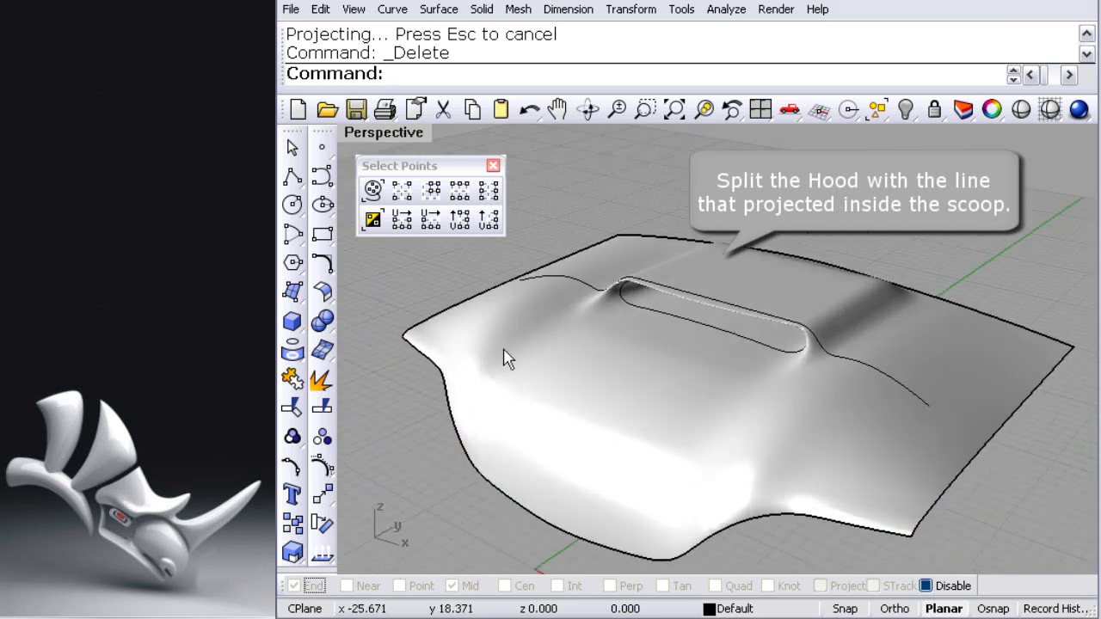
pyautogui.click(323, 411)
pyautogui.click(625, 412)
pyautogui.press('Return')
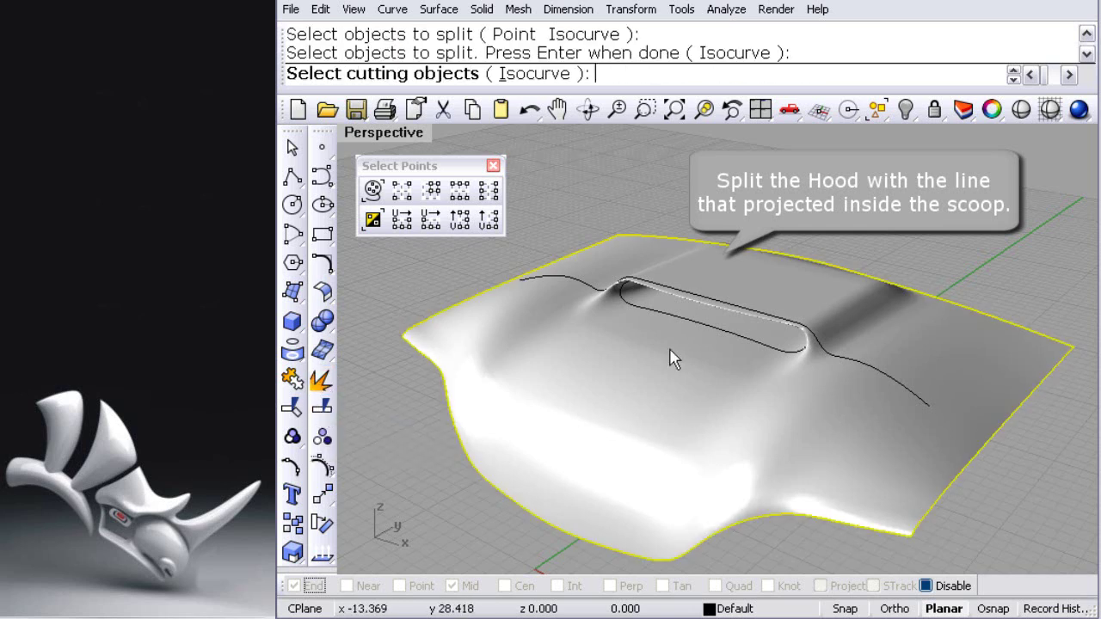
pyautogui.click(684, 324)
pyautogui.press('Return')
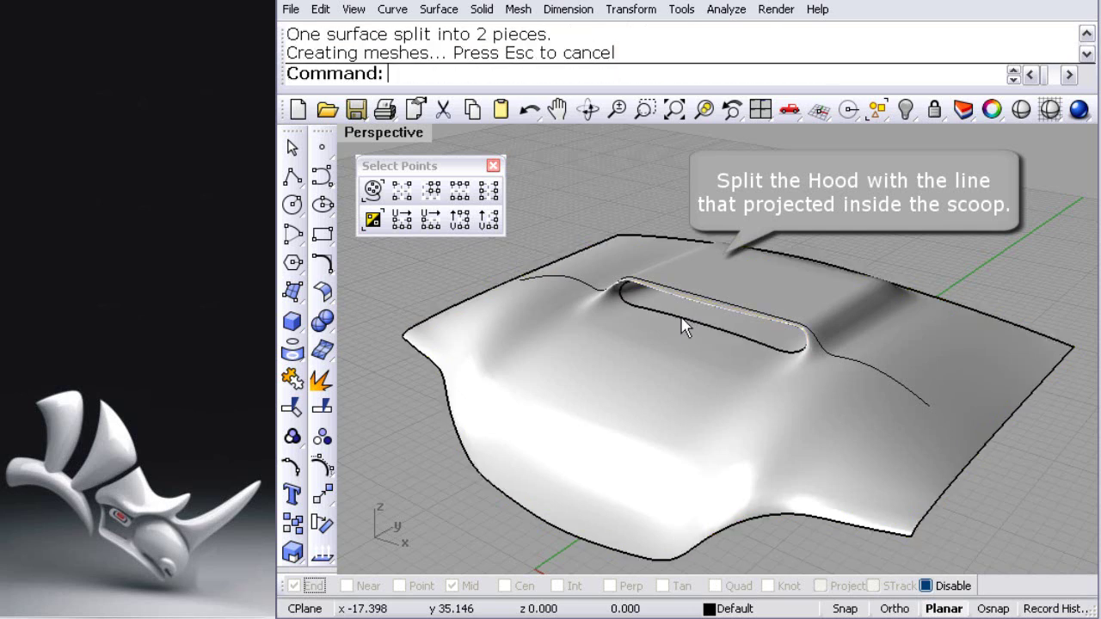
# Window-select the two leftover curves on the hood and delete them.
pyautogui.moveTo(577, 196)
pyautogui.mouseDown(button='right')
pyautogui.moveTo(651, 210)
pyautogui.moveTo(590, 270)
pyautogui.mouseUp(button='right')
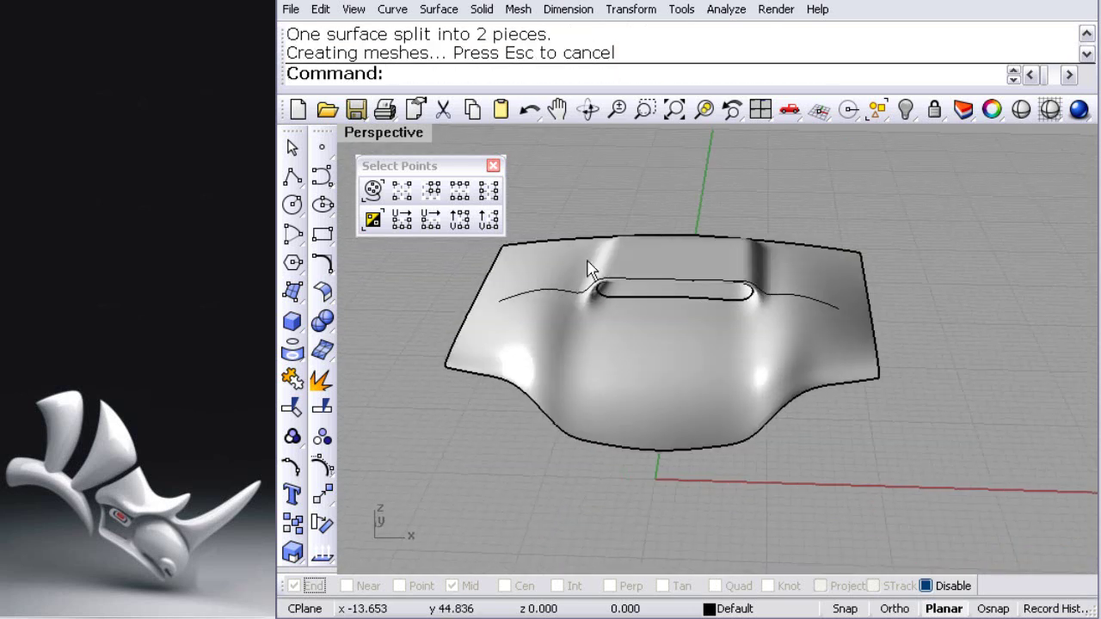
pyautogui.moveTo(388, 419); pyautogui.dragTo(919, 274)
pyautogui.press('Delete')
pyautogui.moveTo(768, 367); pyautogui.dragTo(676, 299, button='right')
# Delete the last slot curve on the hood, then view the finished hood from above.
pyautogui.scroll(2, 688, 284)
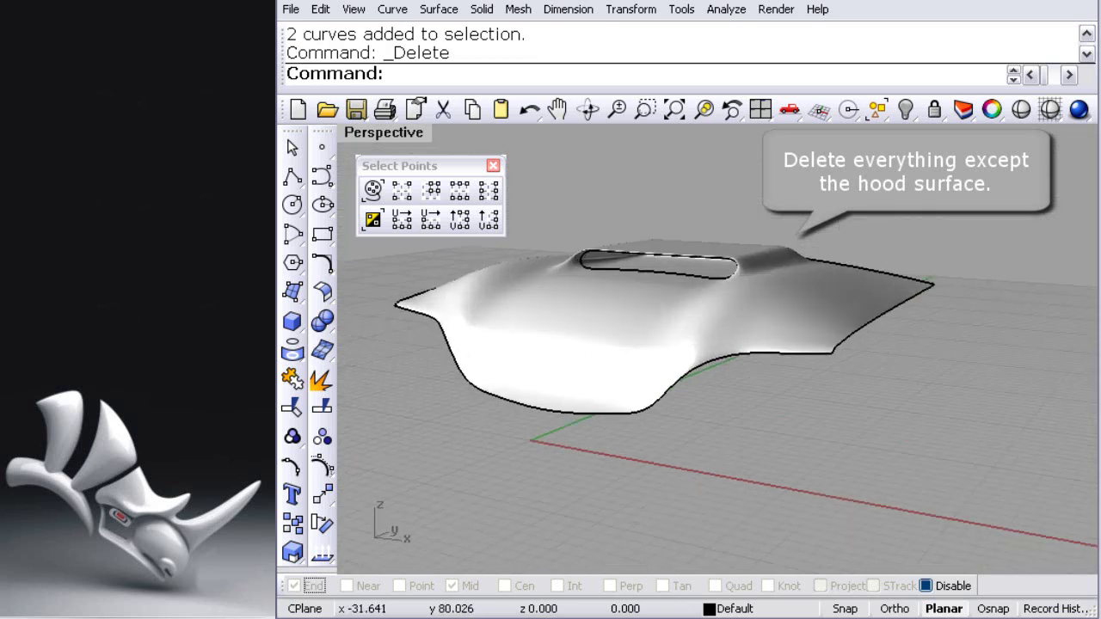
pyautogui.scroll(3, 710, 267)
pyautogui.click(711, 267)
pyautogui.press('Delete')
pyautogui.moveTo(749, 312)
pyautogui.mouseDown(button='right')
pyautogui.moveTo(602, 172)
pyautogui.moveTo(485, 136)
pyautogui.moveTo(418, 259)
pyautogui.moveTo(435, 278)
pyautogui.moveTo(787, 334)
pyautogui.moveTo(728, 350)
pyautogui.moveTo(713, 307)
pyautogui.moveTo(720, 332)
pyautogui.moveTo(711, 329)
pyautogui.moveTo(766, 332)
pyautogui.moveTo(663, 364)
pyautogui.moveTo(769, 352)
pyautogui.moveTo(775, 294)
pyautogui.moveTo(752, 337)
pyautogui.moveTo(654, 379)
pyautogui.mouseUp(button='right')
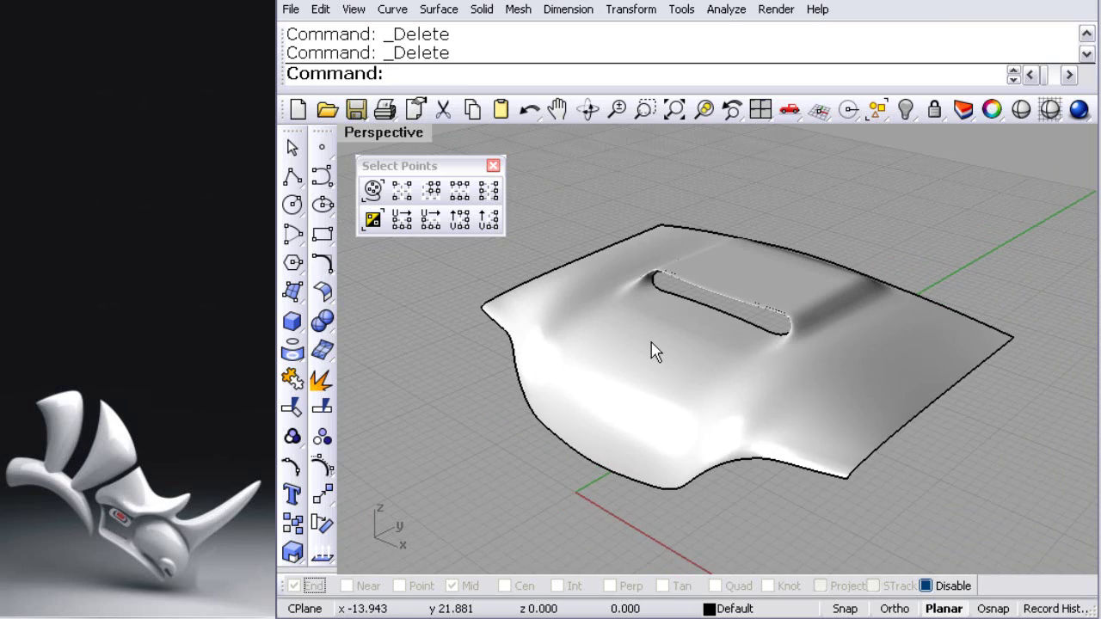